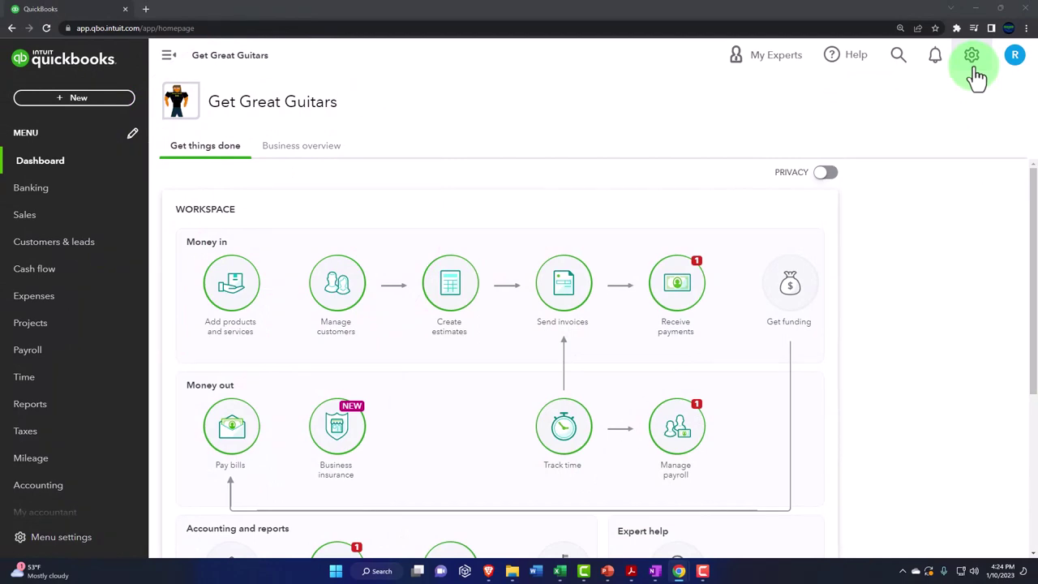
click(973, 63)
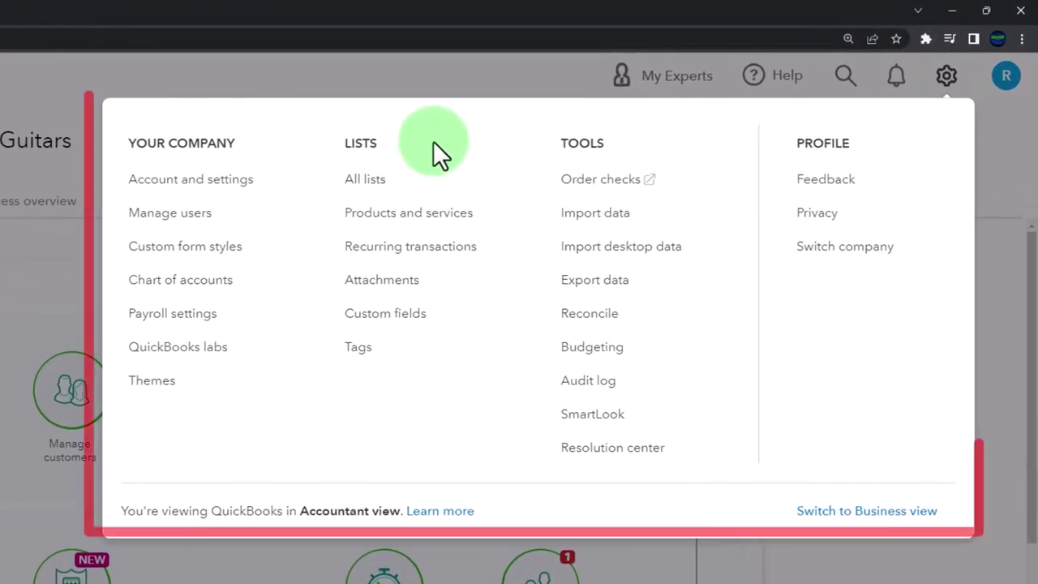
click(388, 91)
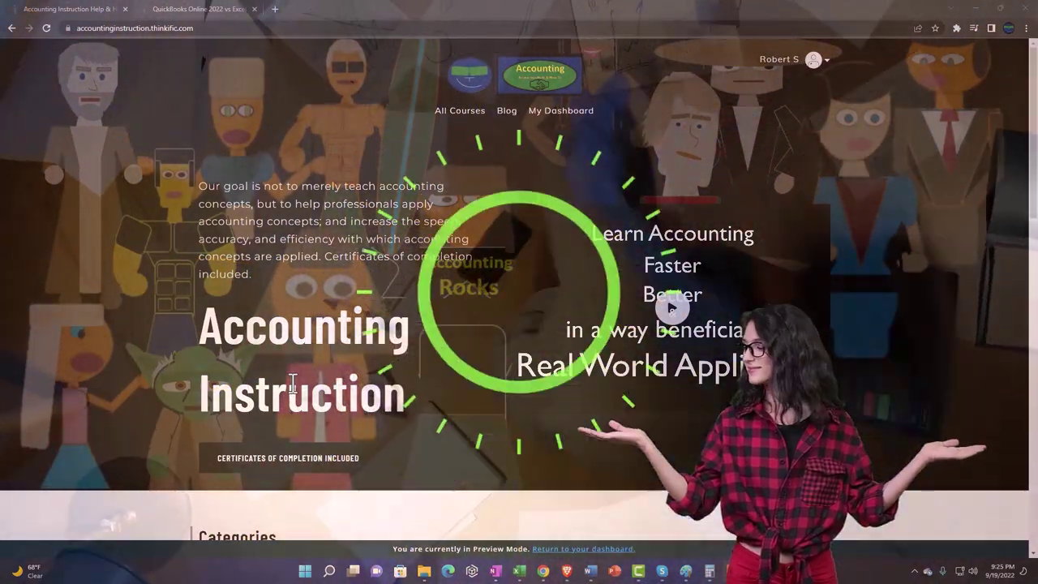
- Browse the course categories on the Accounting Instruction site and the lesson sections of the QuickBooks Online 2022 course
scroll(143, 442, down, 6)
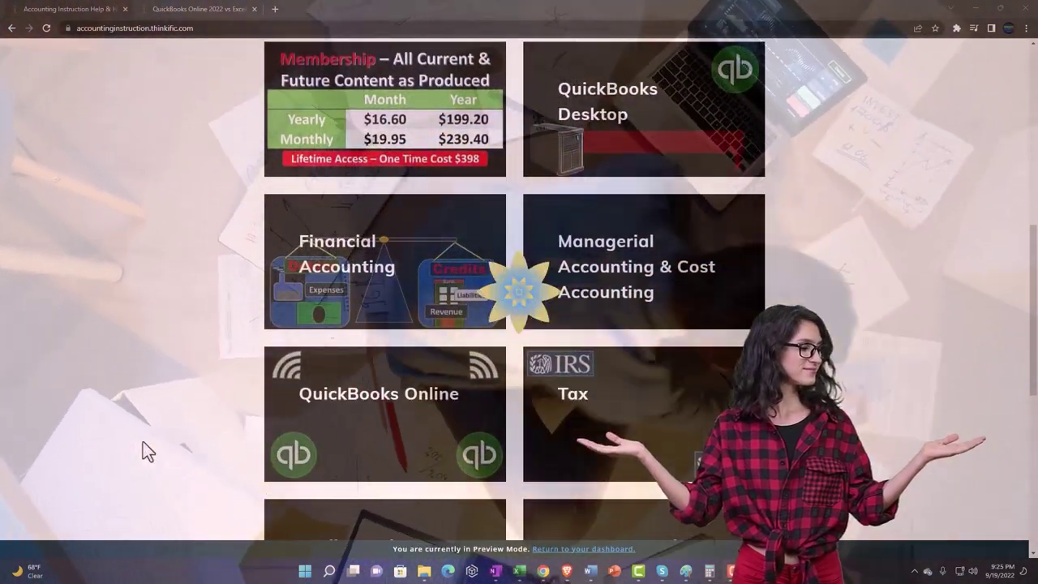
scroll(143, 443, down, 4)
scroll(143, 442, down, 2)
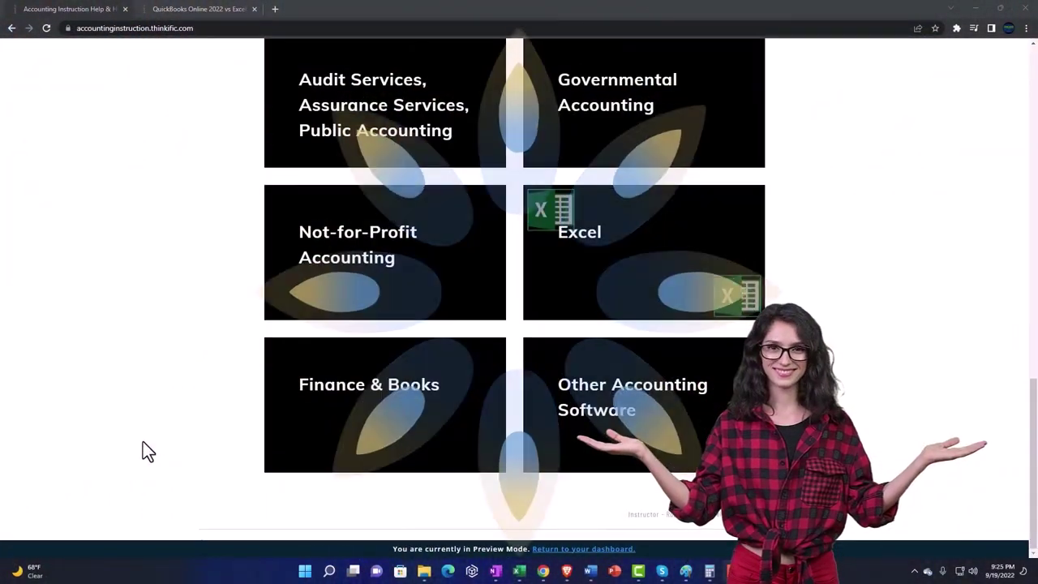
click(185, 11)
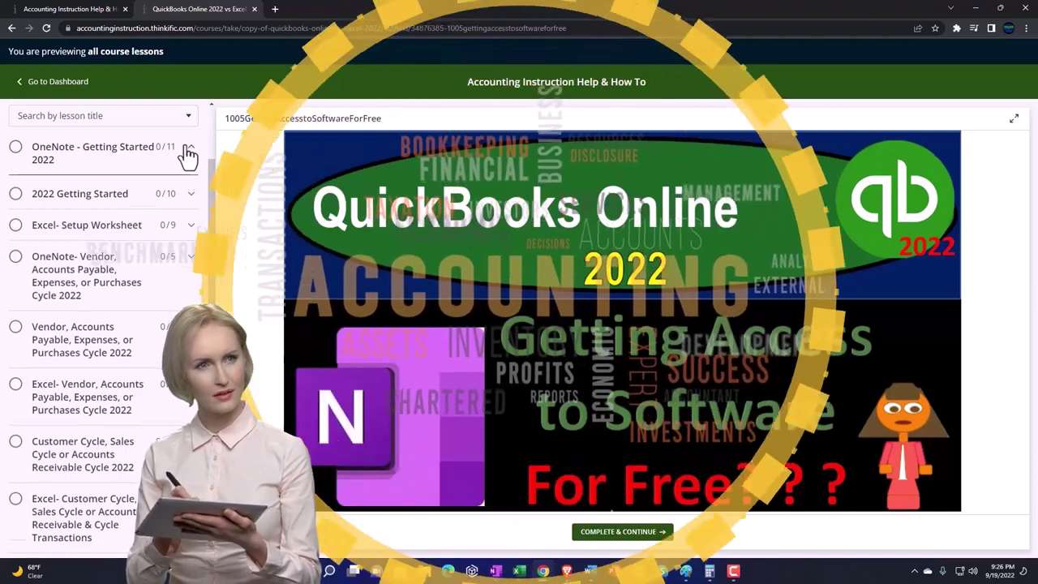
click(186, 149)
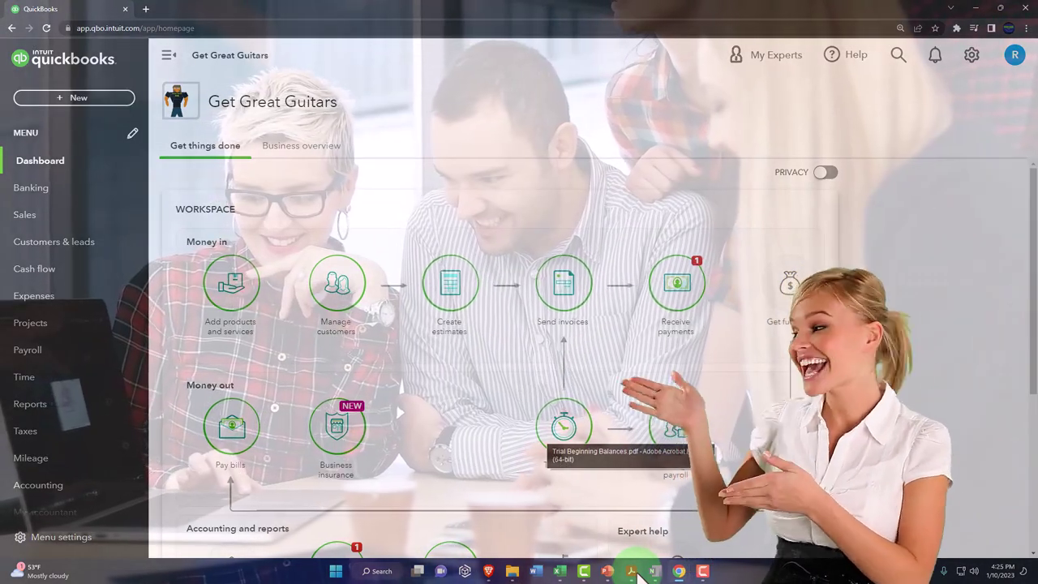
- Switch to the Trial Beginning Balances PDF in Acrobat Reader and examine the debit and credit balances from Checking to the totals
click(634, 572)
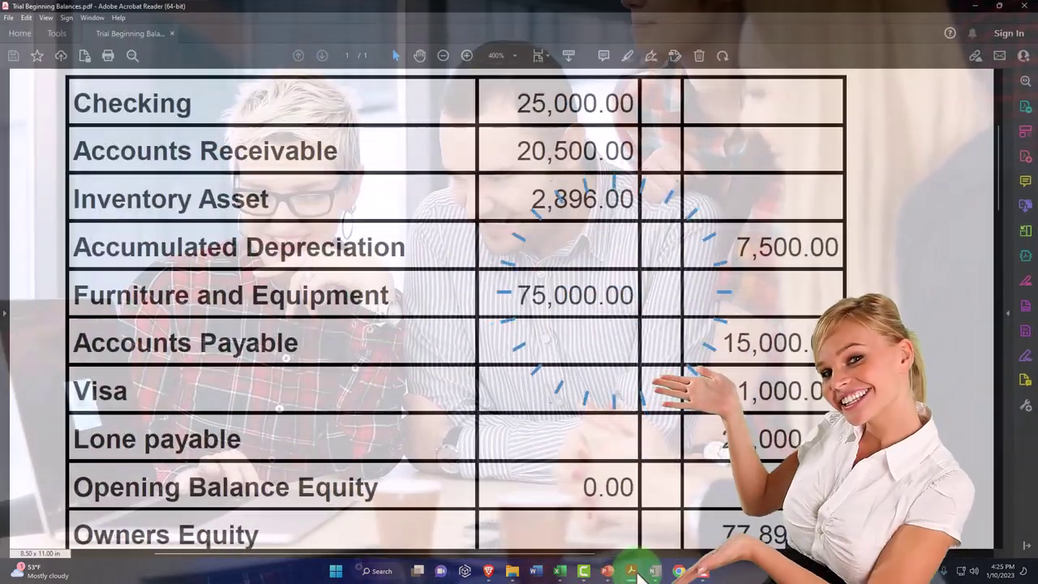
scroll(616, 410, up, 3)
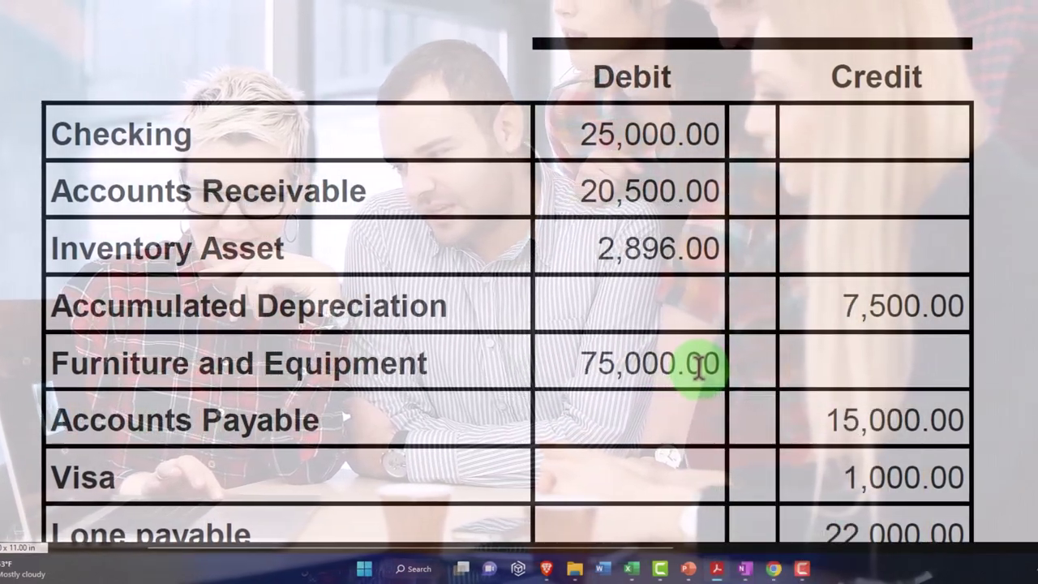
scroll(698, 365, down, 2)
scroll(698, 365, down, 6)
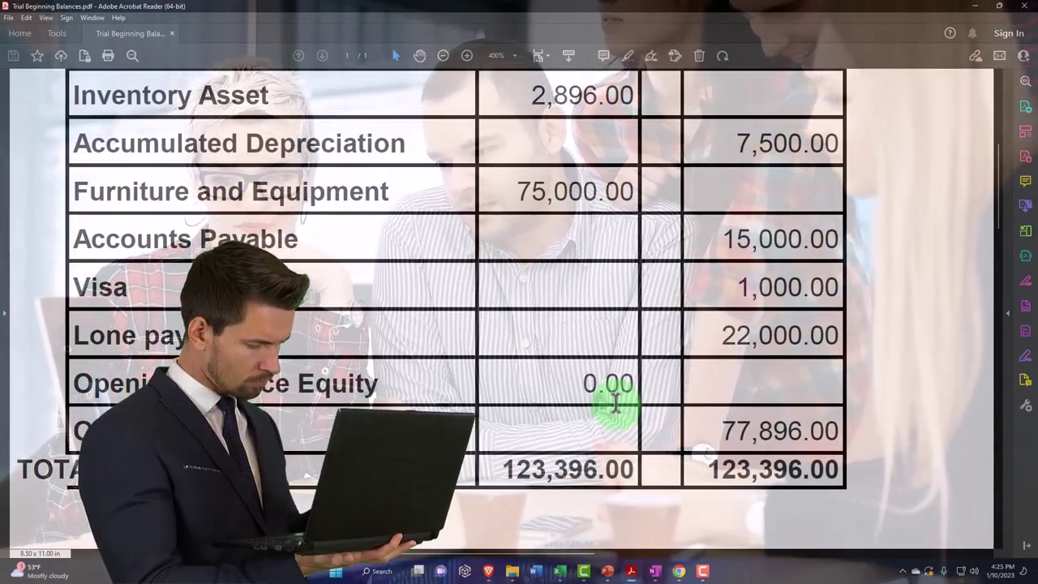
scroll(614, 403, up, 3)
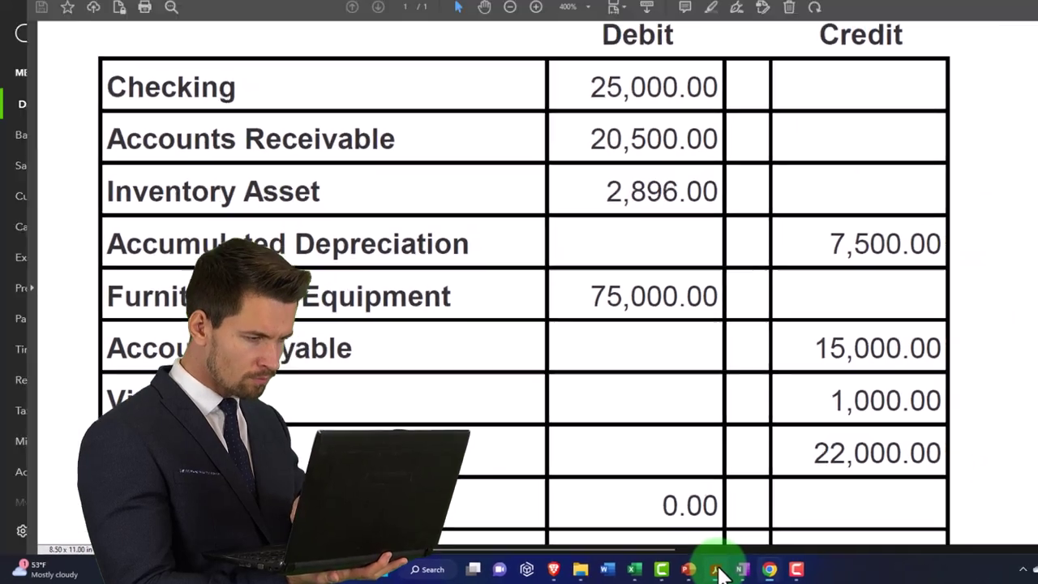
- Switch back to QuickBooks, open a blank journal entry to view its account, debit and credit columns, and close it
click(805, 569)
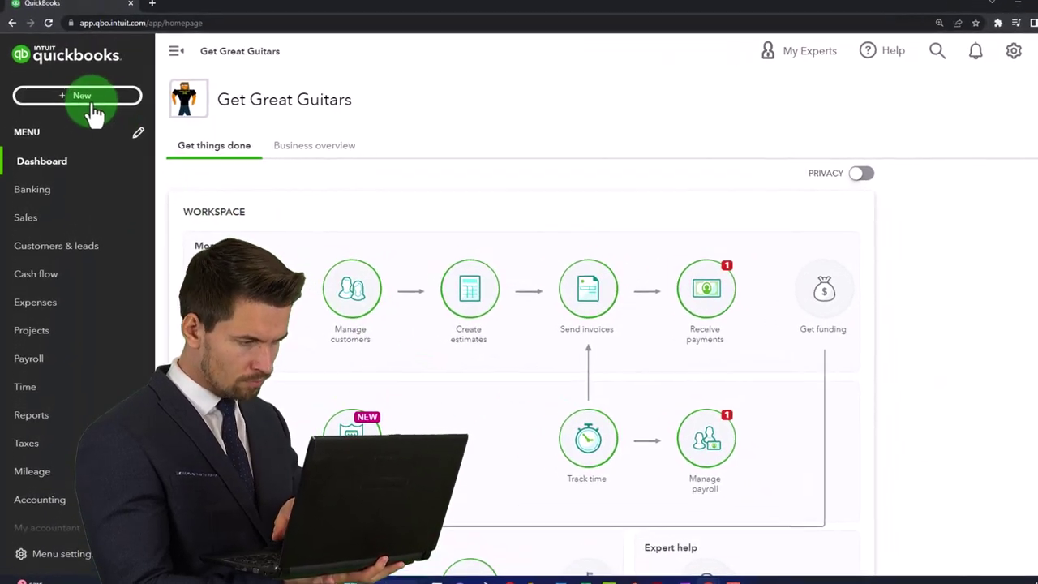
click(89, 102)
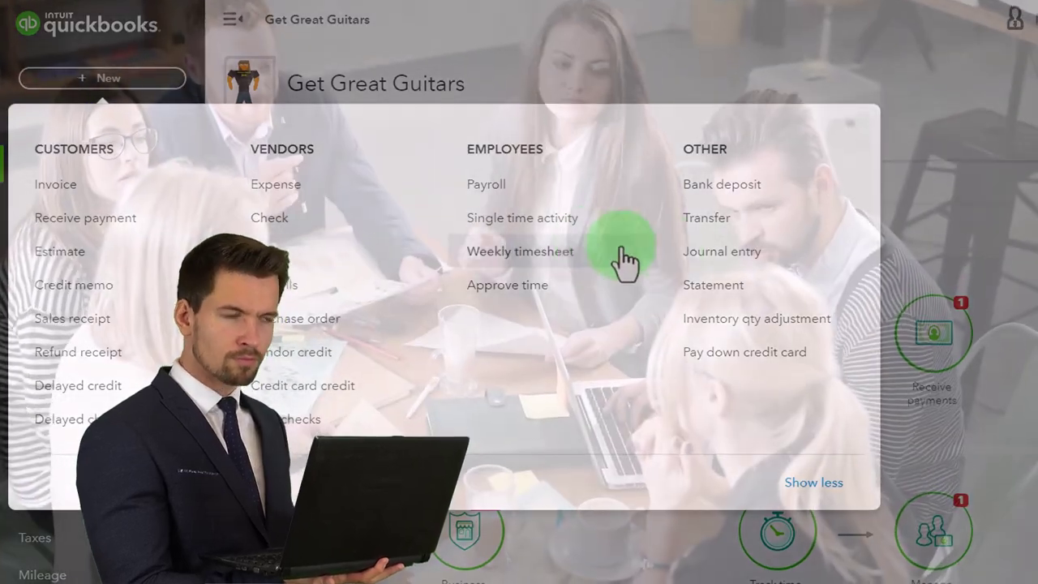
click(696, 256)
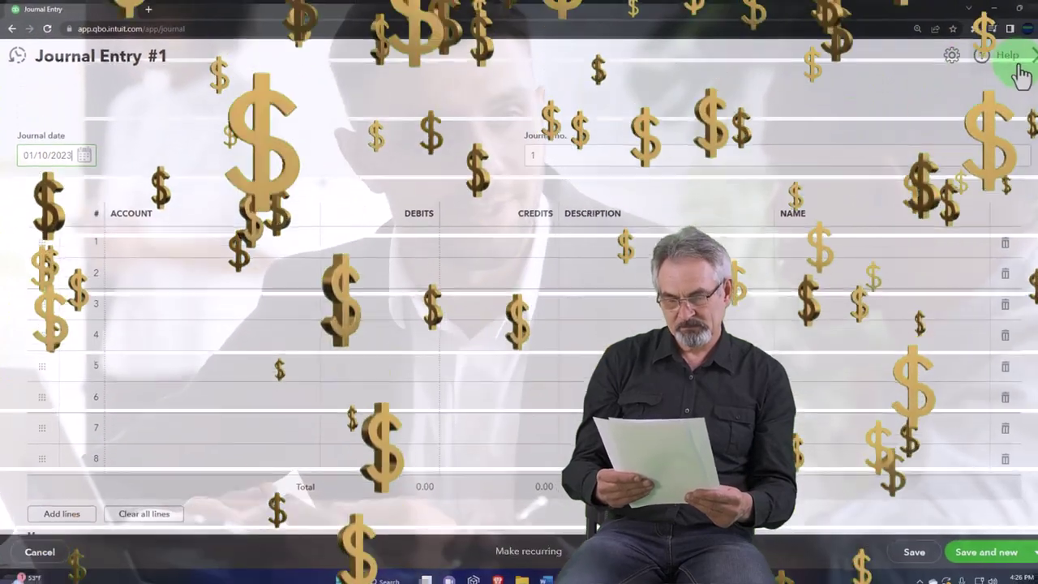
click(1030, 57)
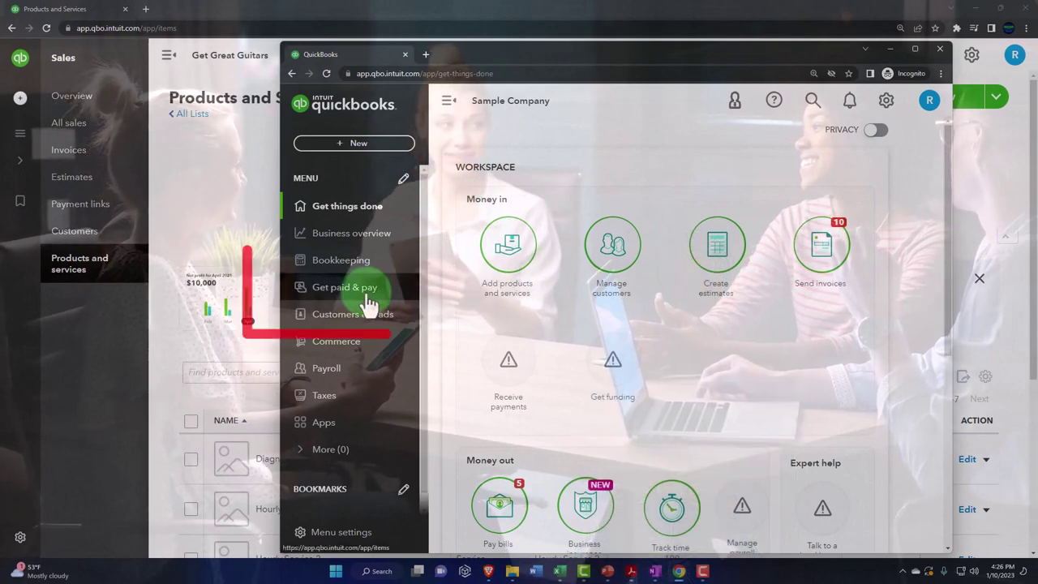
- Review the products and services list for Get Great Guitars, hiding the navigation menu to show the full table
click(369, 303)
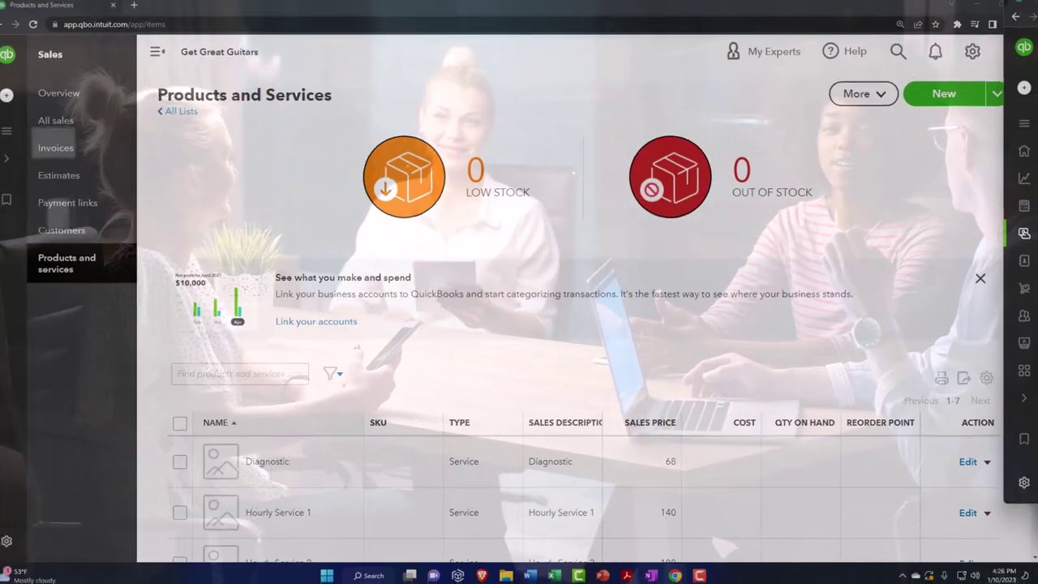
scroll(587, 321, down, 2)
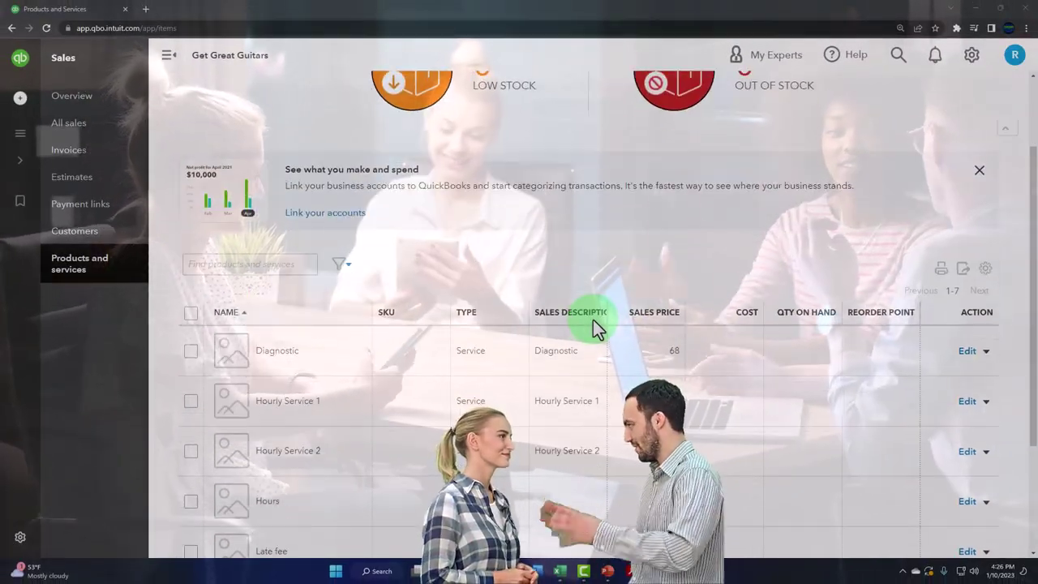
scroll(593, 320, down, 1)
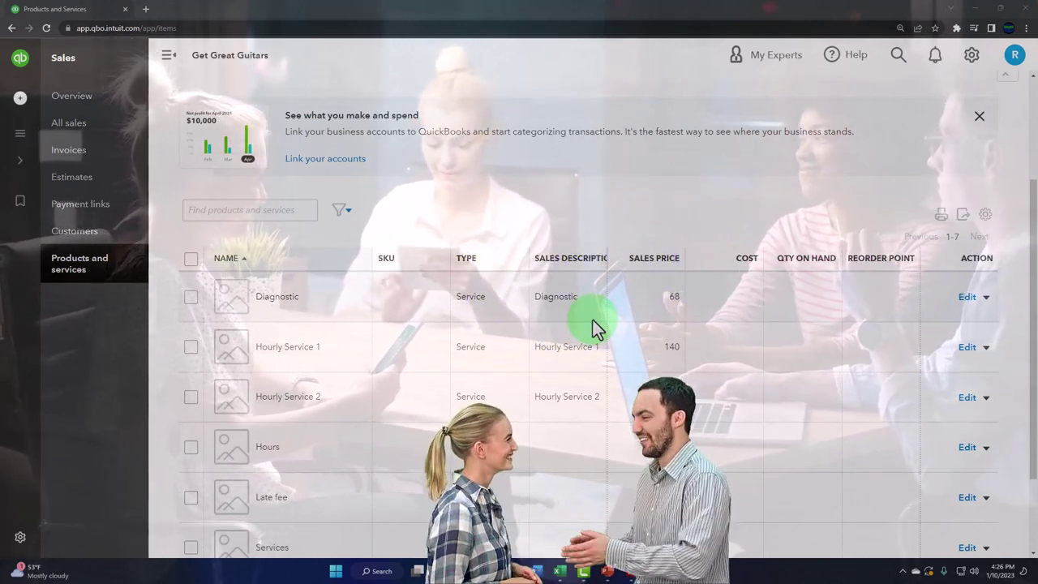
click(173, 63)
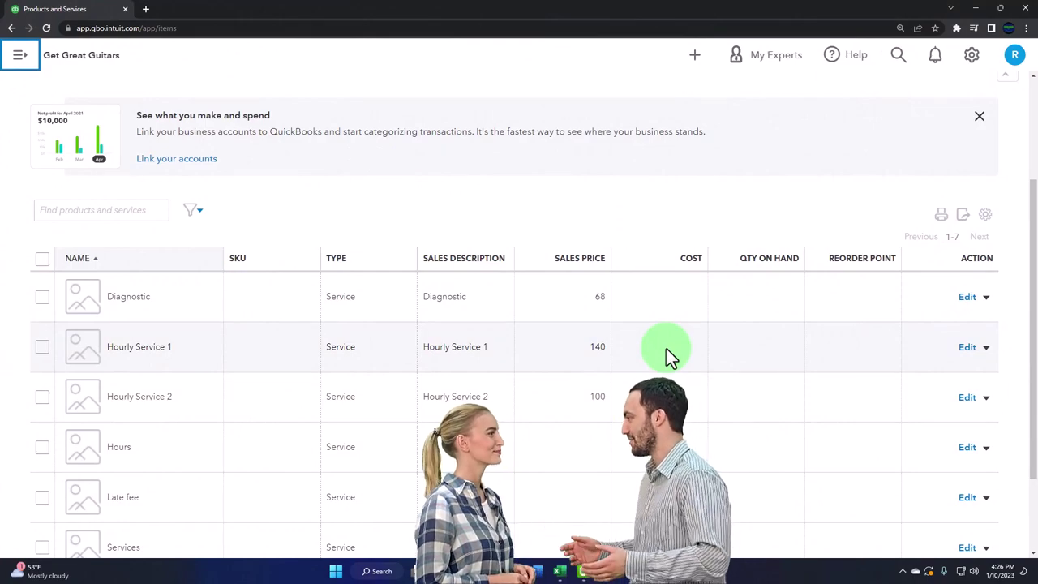
scroll(666, 348, up, 3)
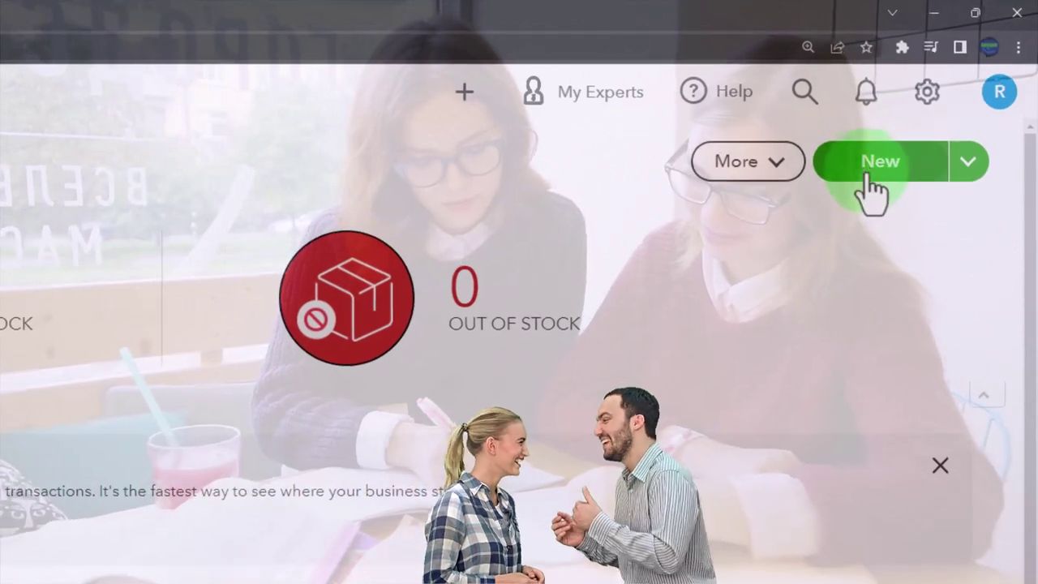
- Open a blank form for a new service item to view its fields, and close it without saving
click(876, 167)
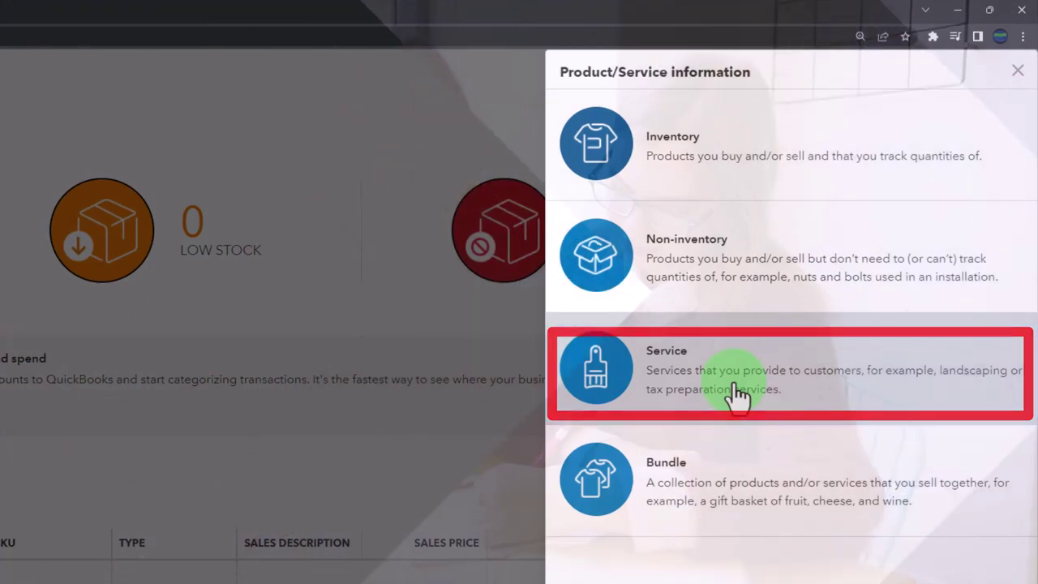
click(735, 393)
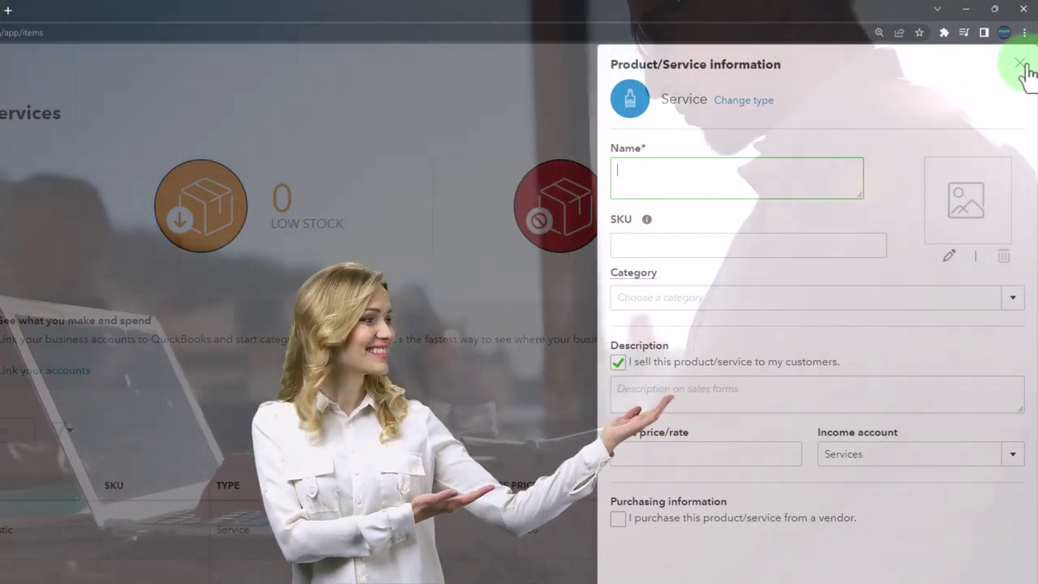
click(1021, 64)
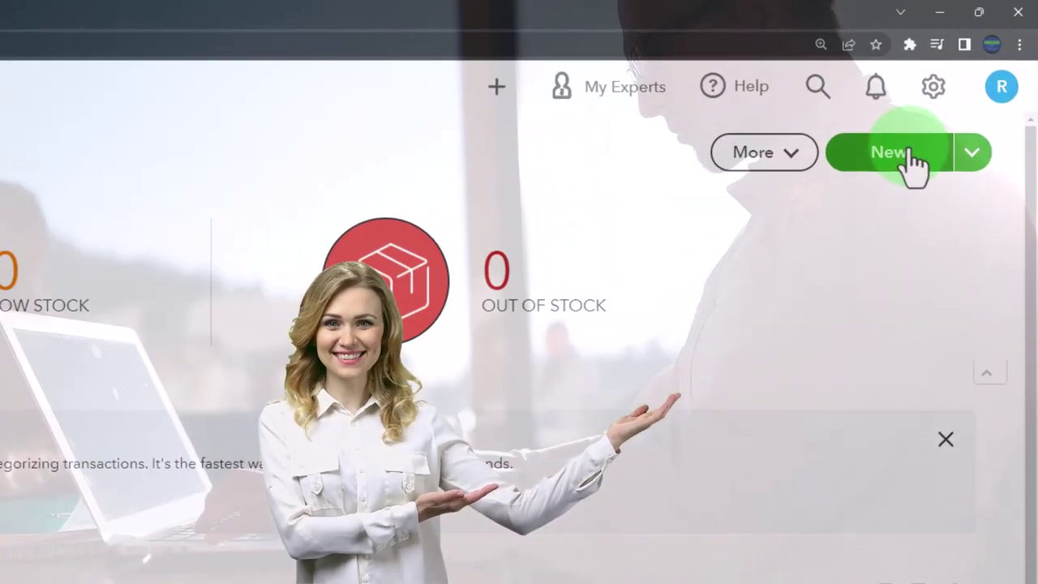
- Open a new inventory item form and examine the category, image, initial quantity on hand, as of date and reorder point fields
click(910, 167)
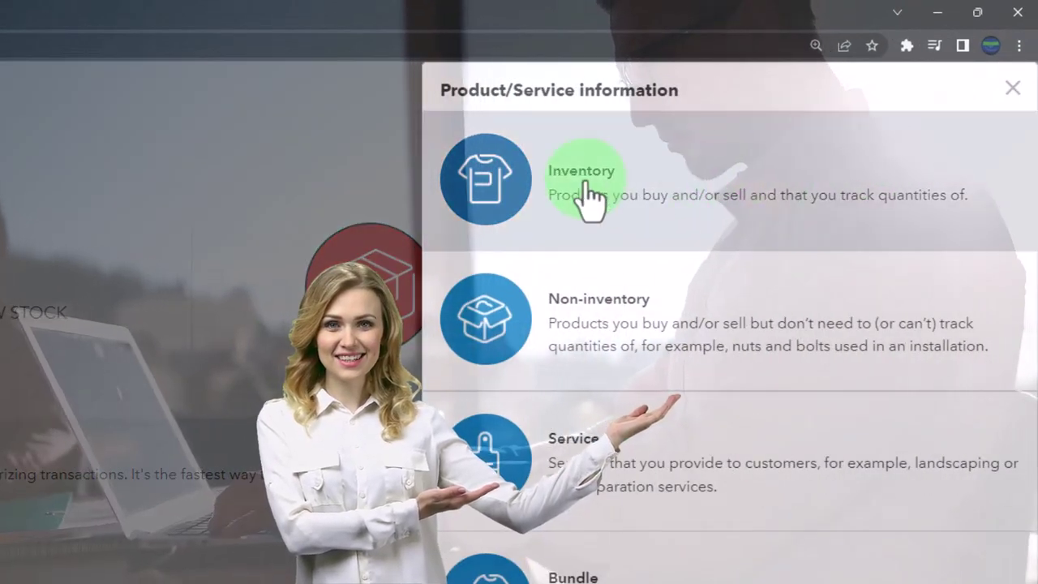
click(587, 189)
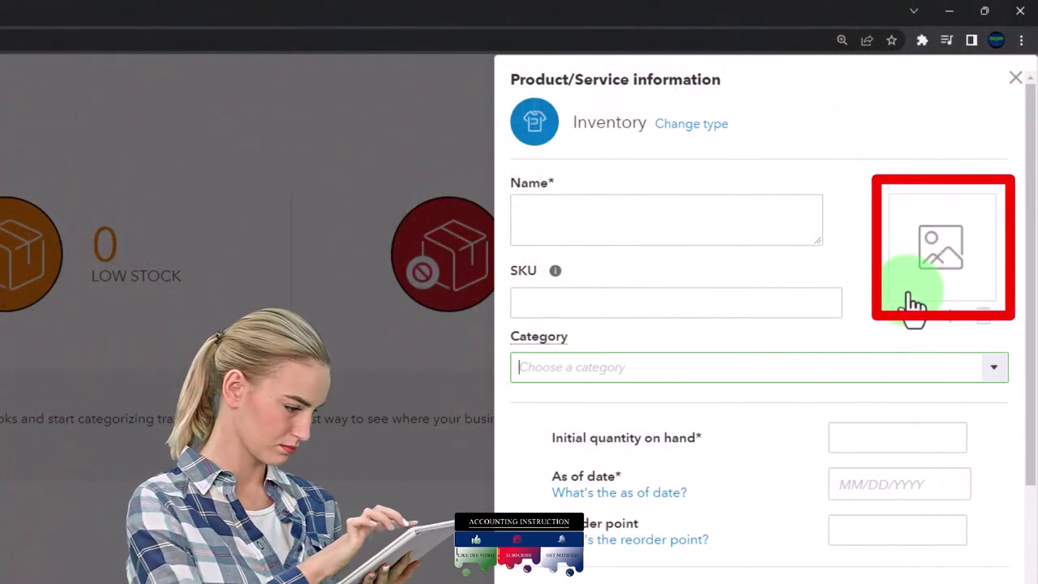
scroll(745, 473, down, 3)
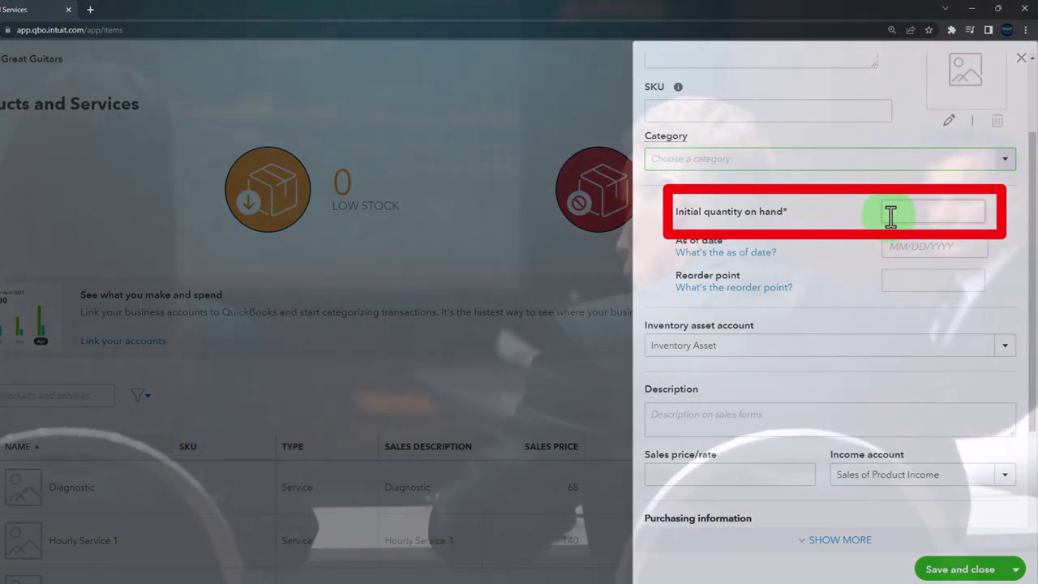
click(890, 215)
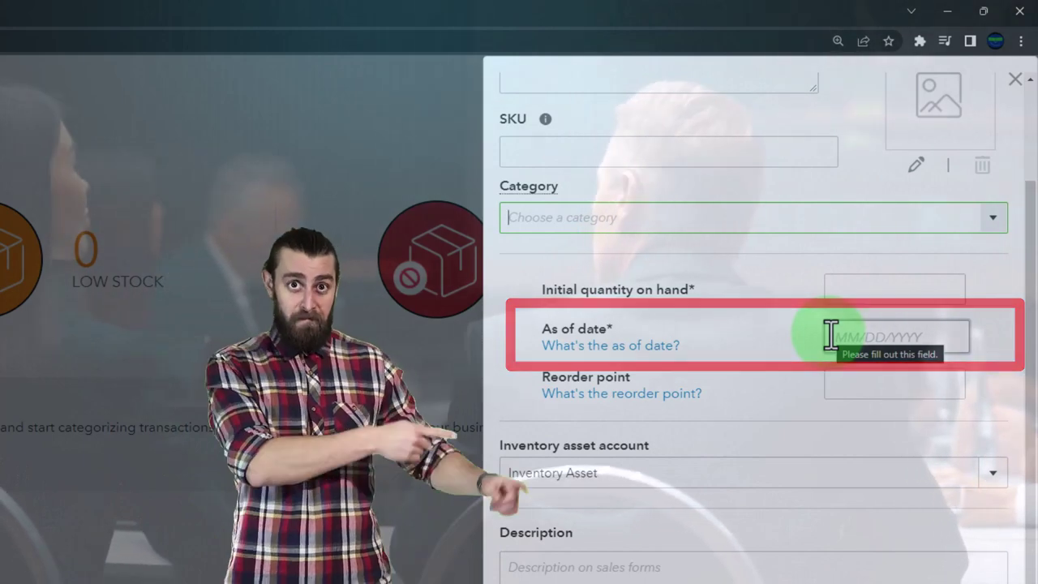
click(833, 377)
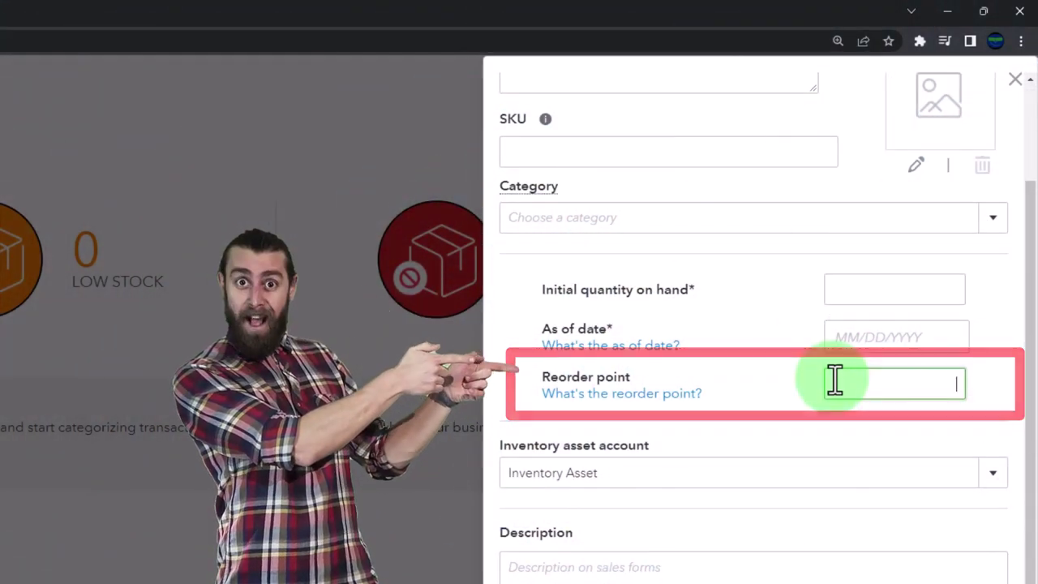
- Examine the inventory item's sales description, price, income account choices and purchasing cost fields, and close the form without saving
scroll(834, 379, down, 2)
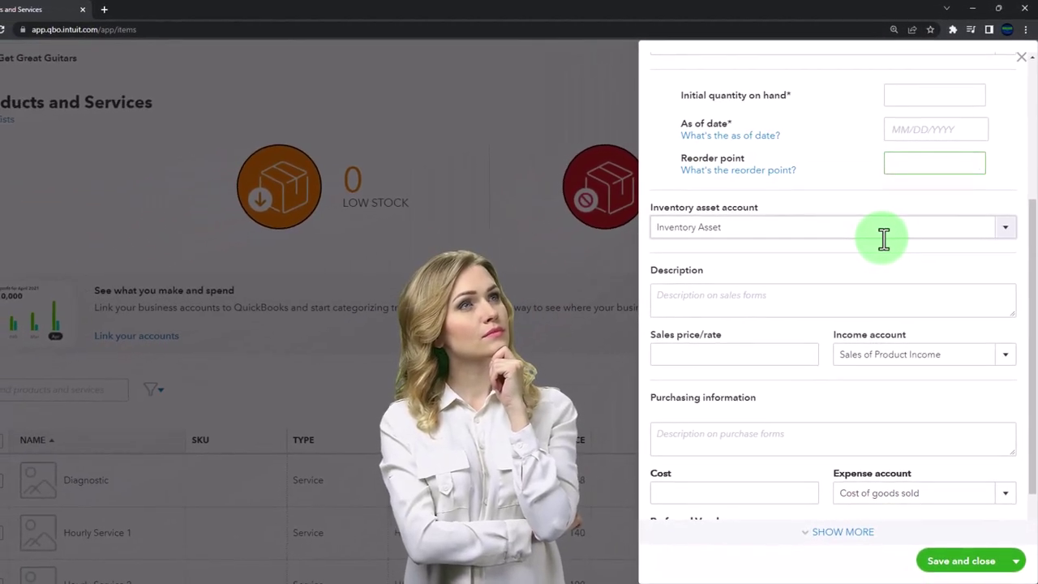
click(755, 314)
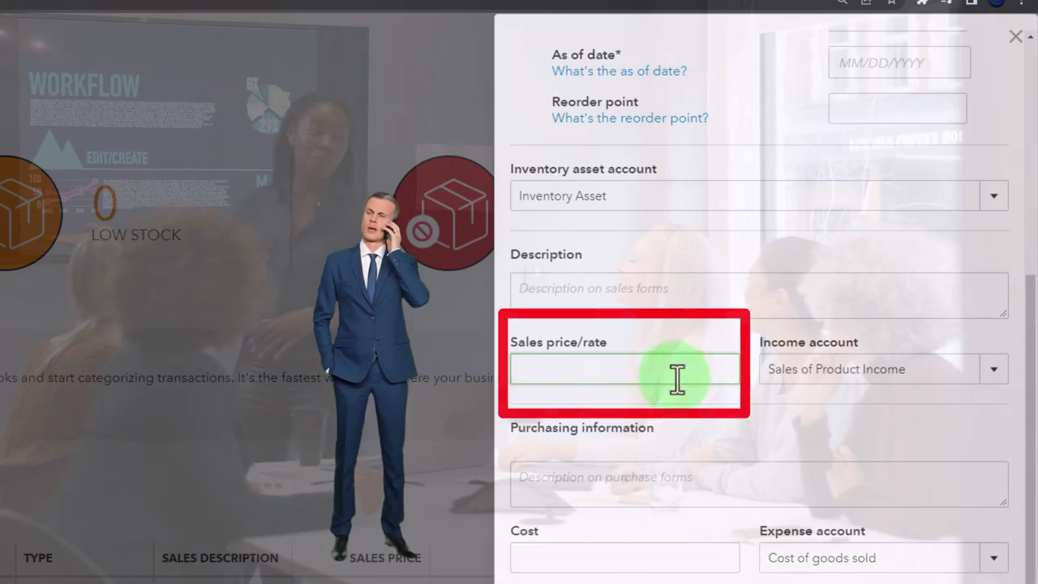
click(1003, 372)
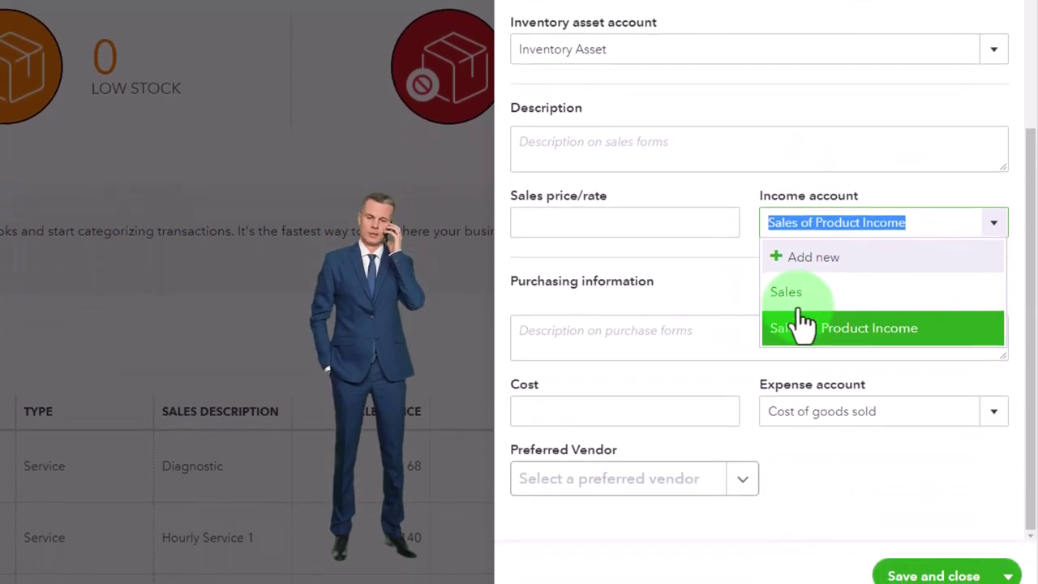
click(729, 288)
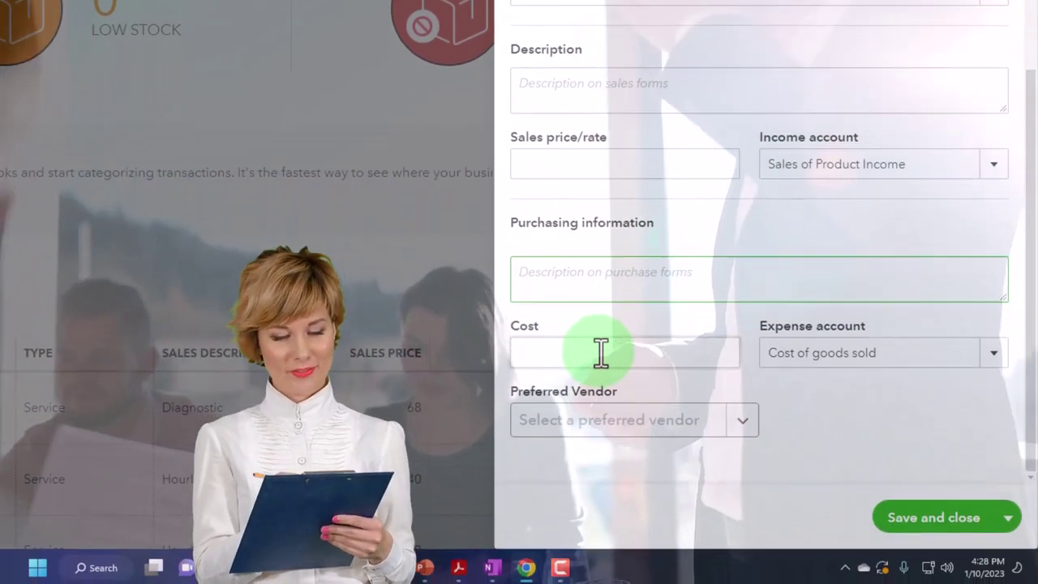
click(599, 375)
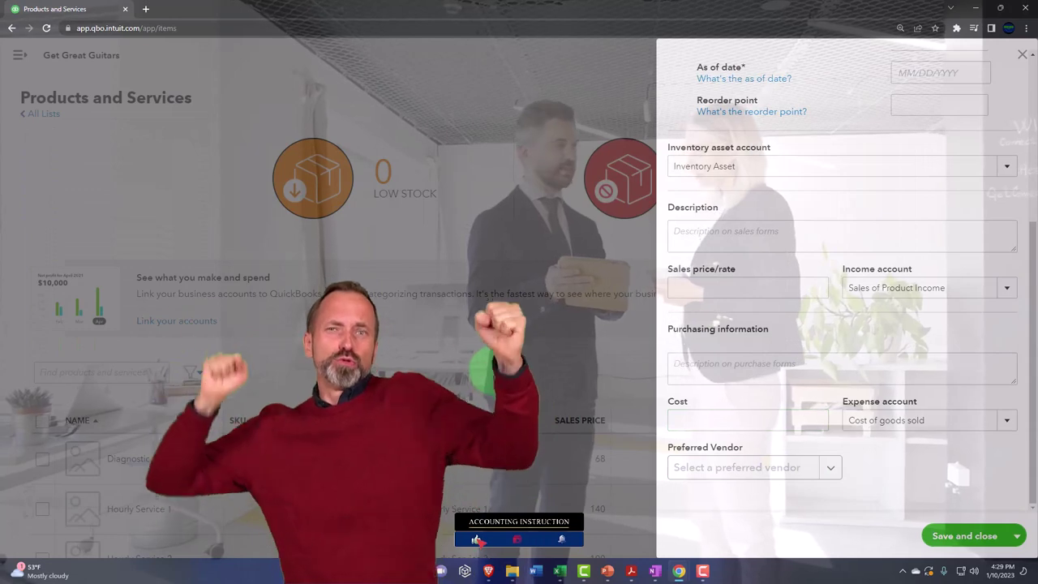
click(1022, 56)
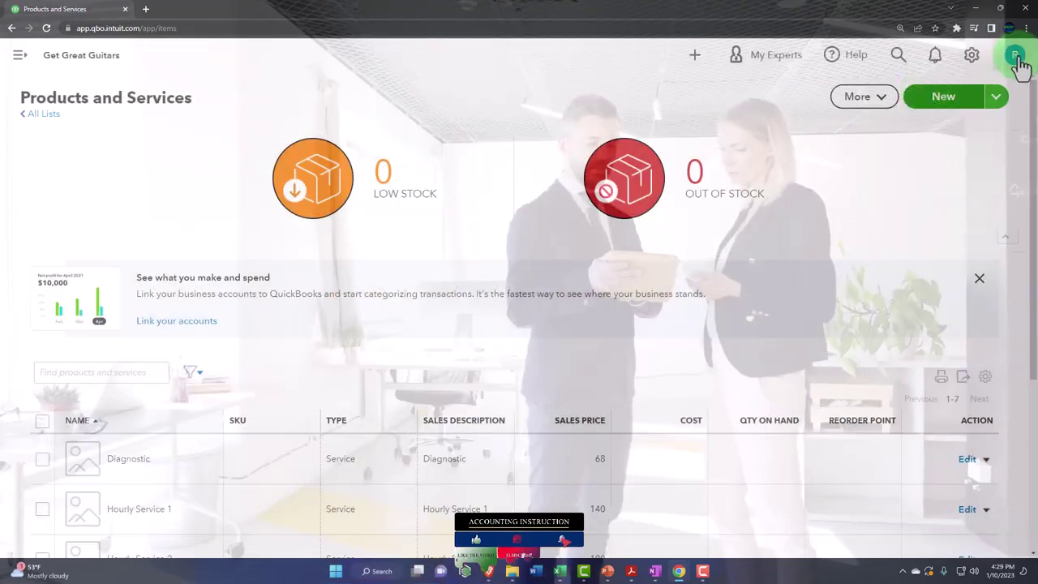
- Show the navigation menu again and open the sales tax page
click(19, 57)
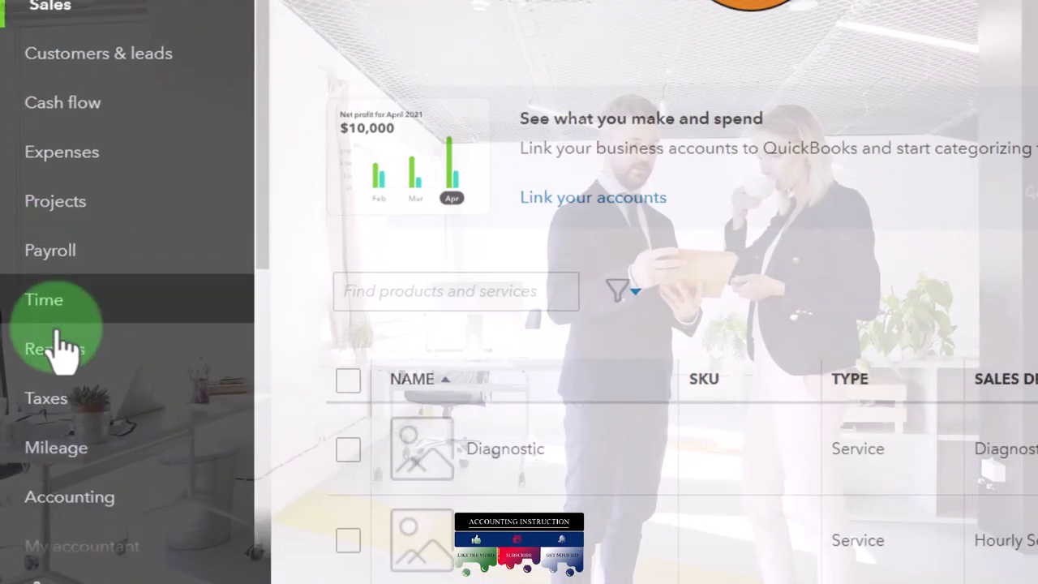
click(59, 404)
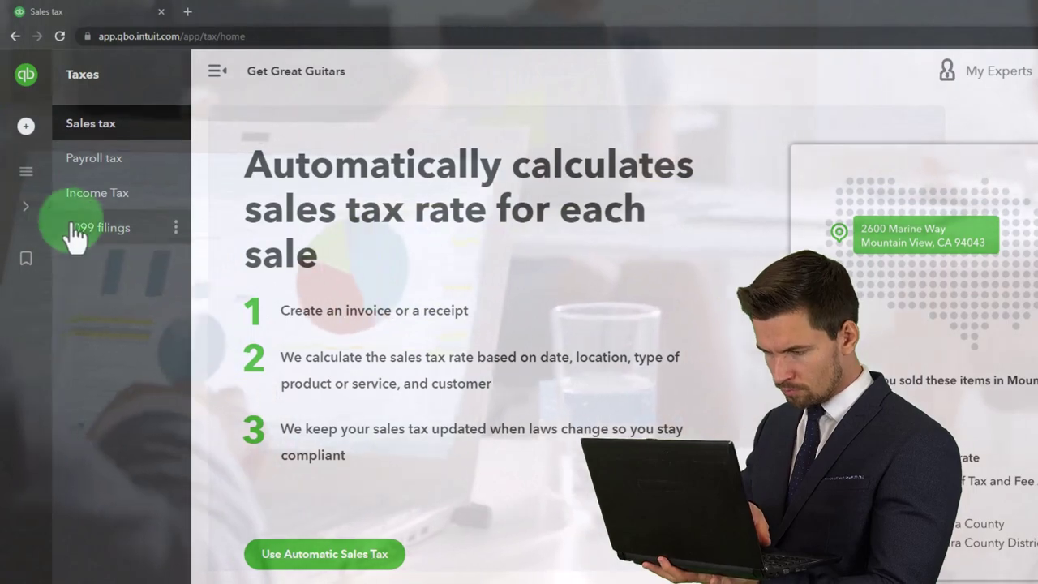
- Open the products and services list, hide the navigation menu, and show the import option for new items without choosing it
mouse_move(46, 207)
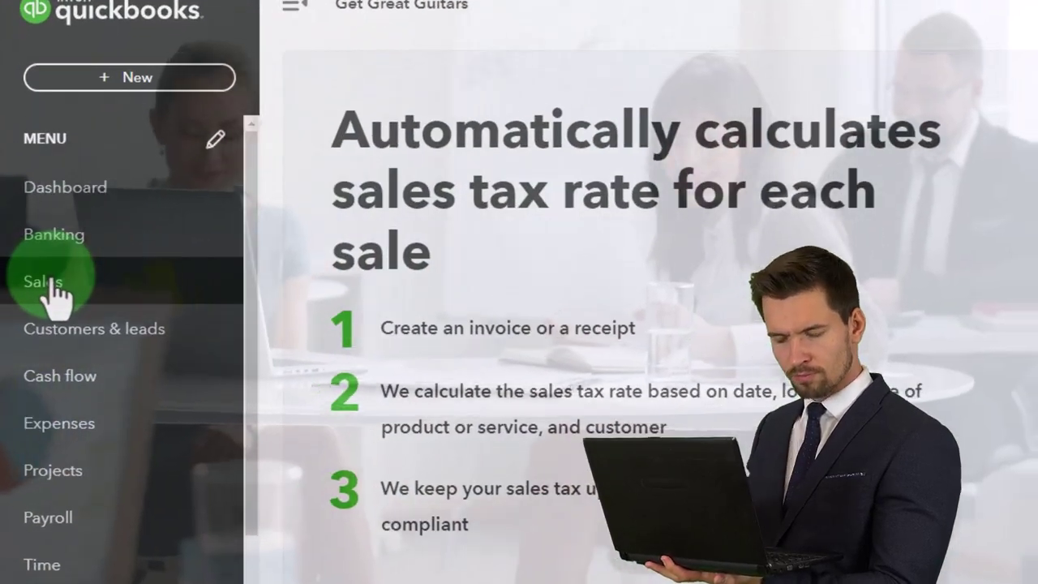
click(34, 276)
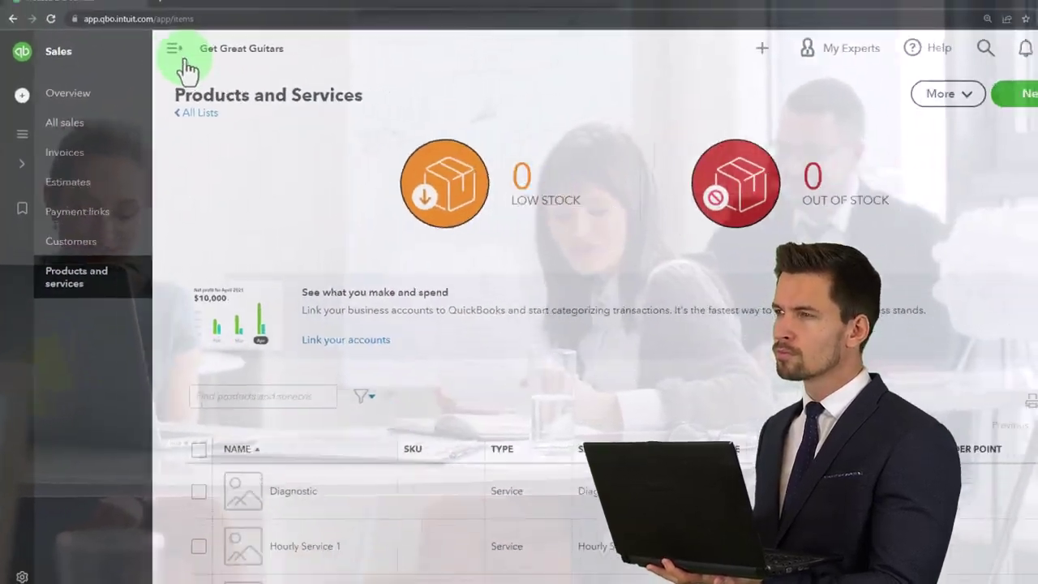
click(288, 8)
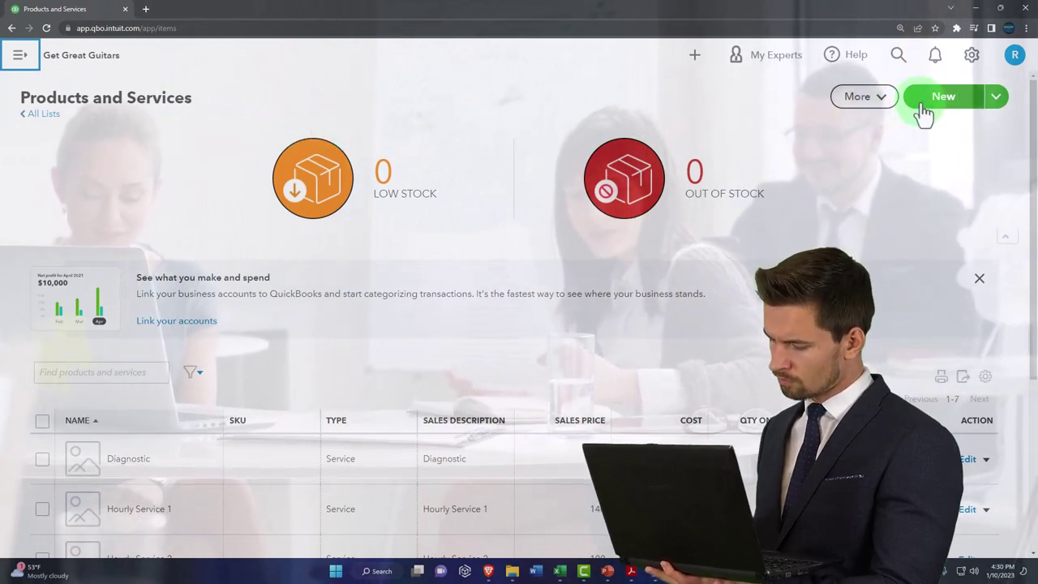
click(997, 98)
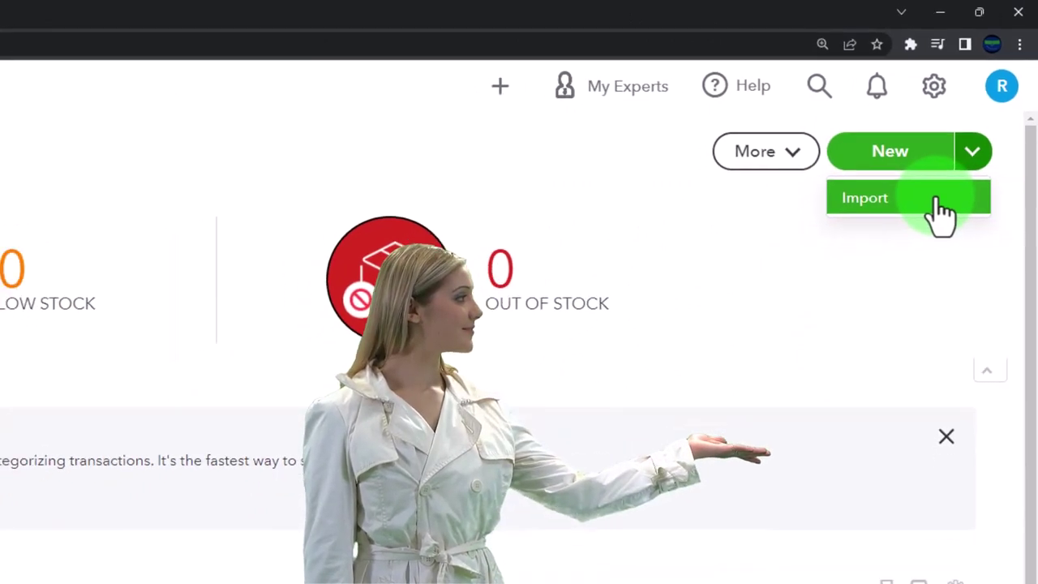
click(860, 235)
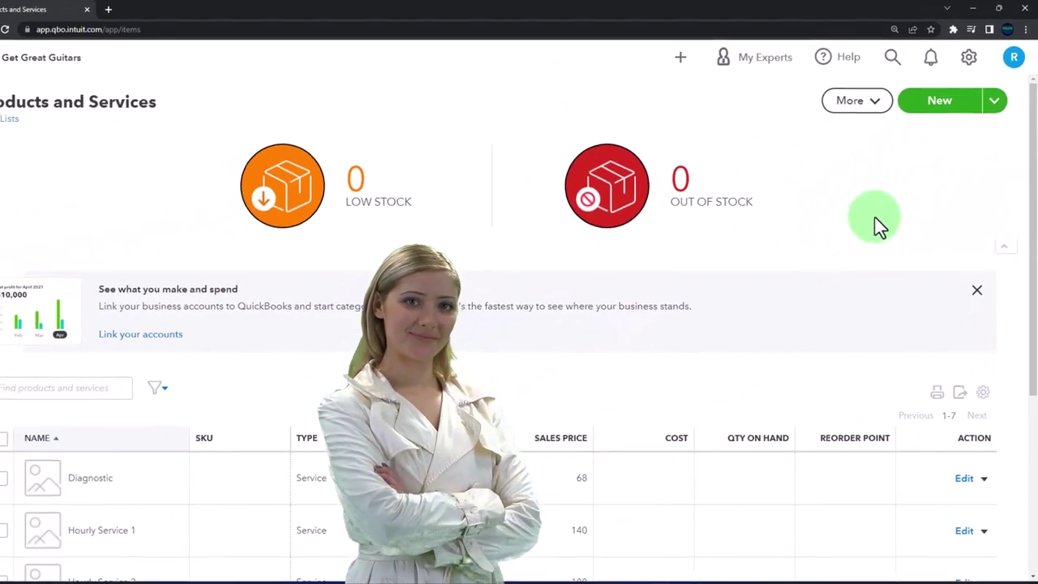
- Switch to the Excel workbook and review the Inventory sheet's columns from Item Name to As of Date
click(560, 572)
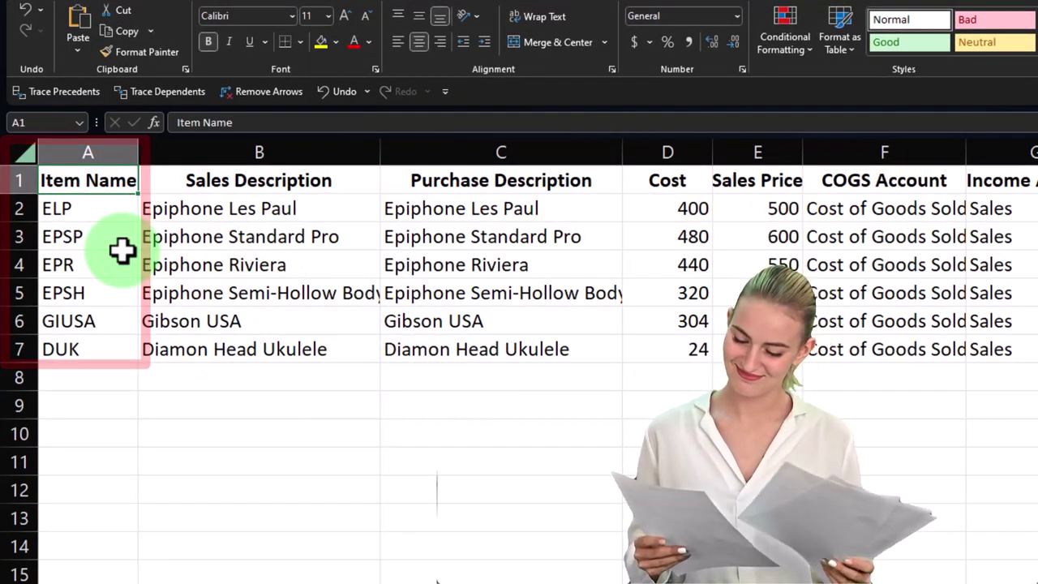
key(Right)
key(Right)
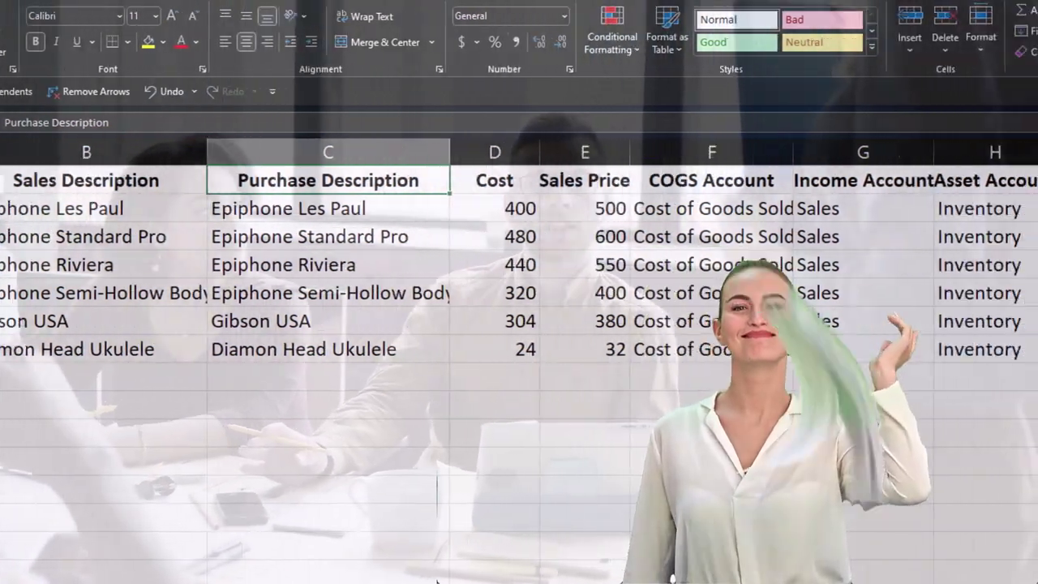
key(Right)
key(Right)
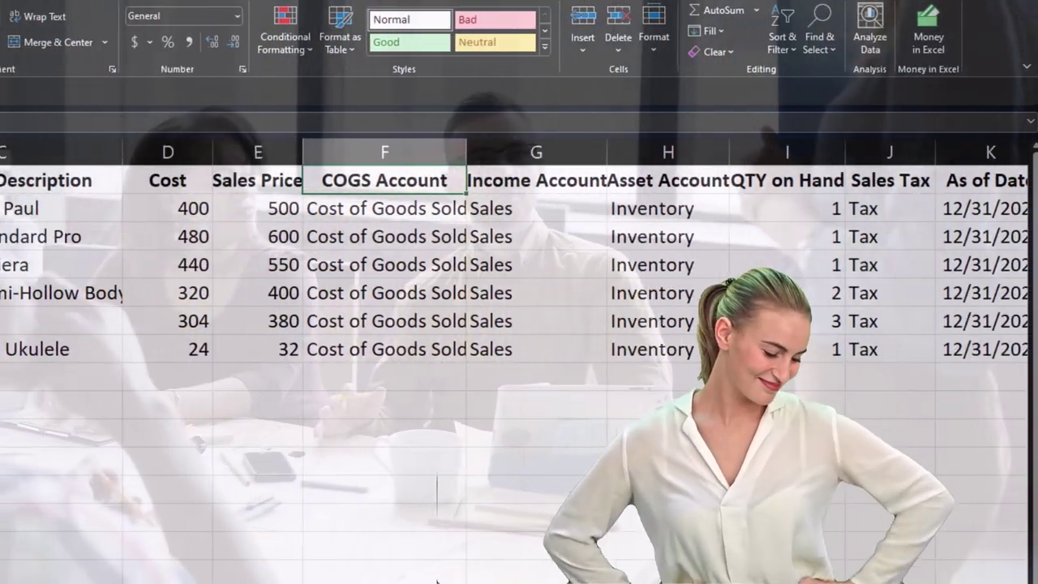
key(Right)
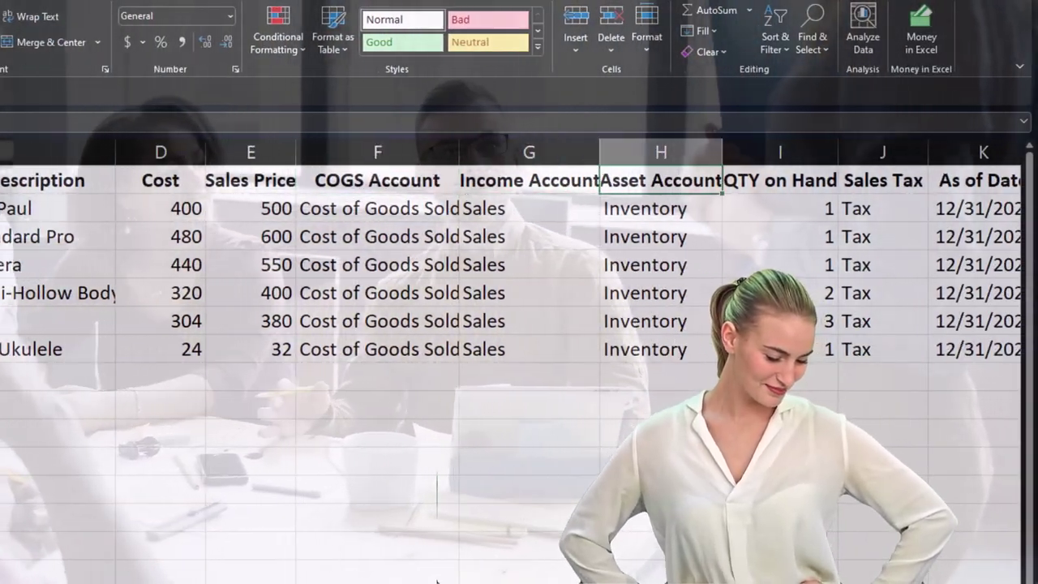
key(Right)
key(Right)
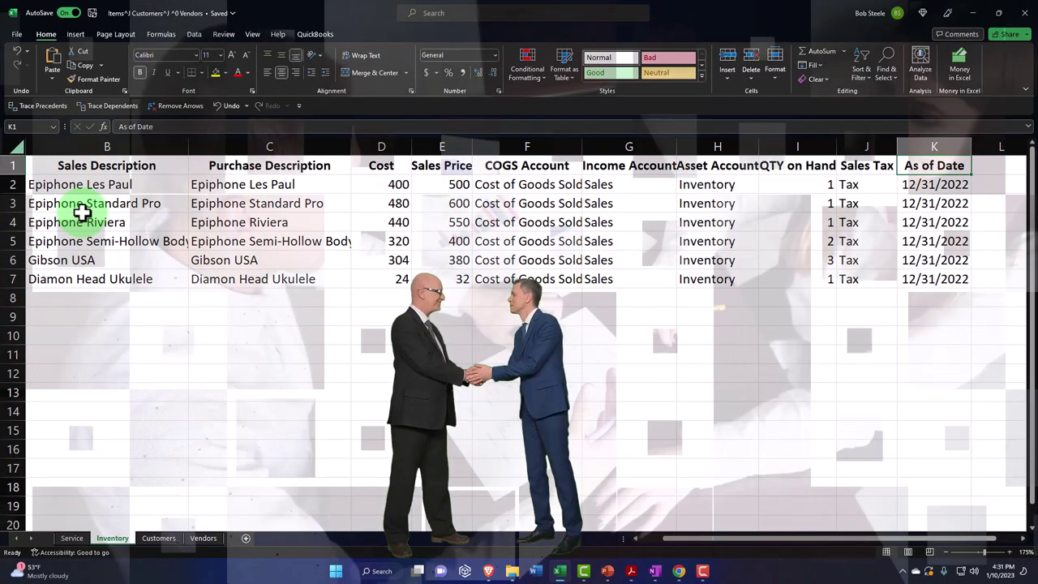
key(ctrl+Home)
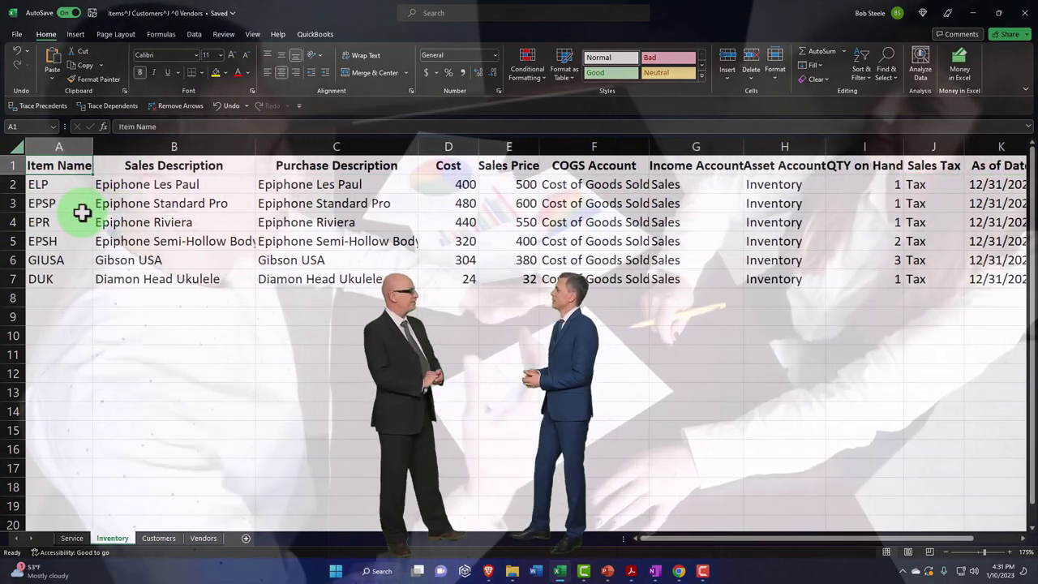
- Switch back to QuickBooks Online in the browser and open the import page for products and services
drag(568, 574, 687, 574)
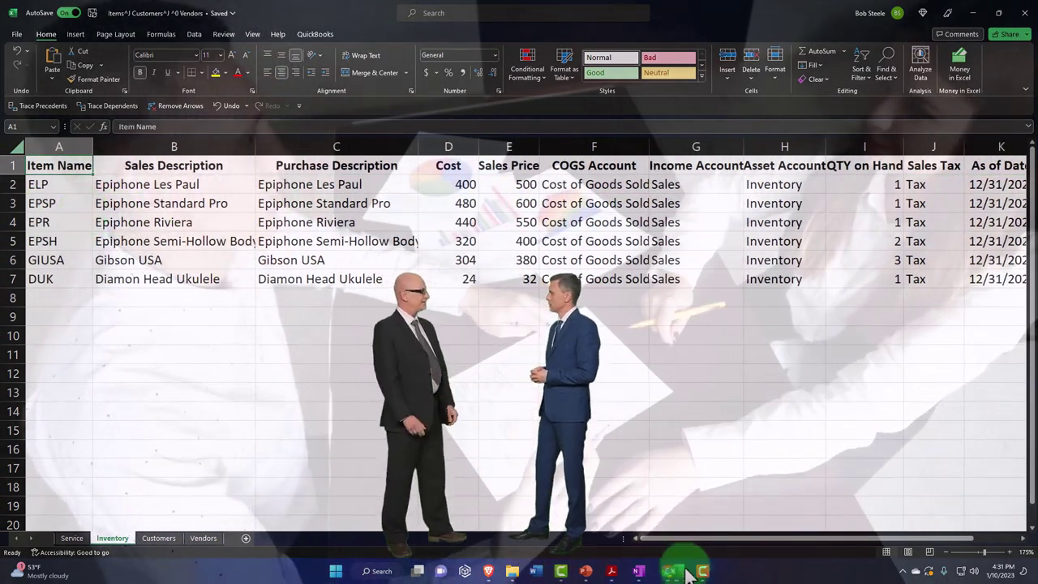
click(704, 572)
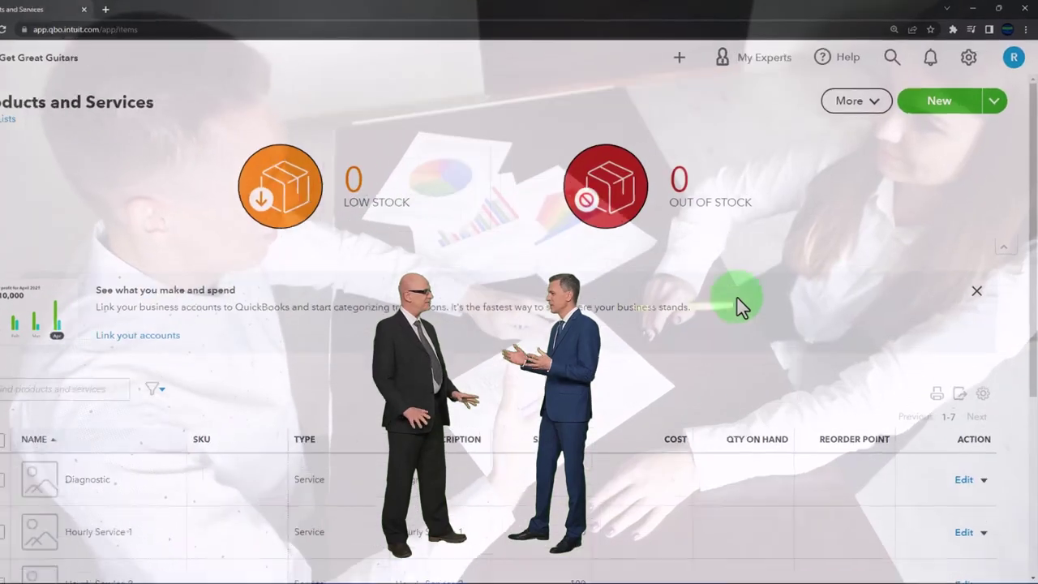
click(961, 174)
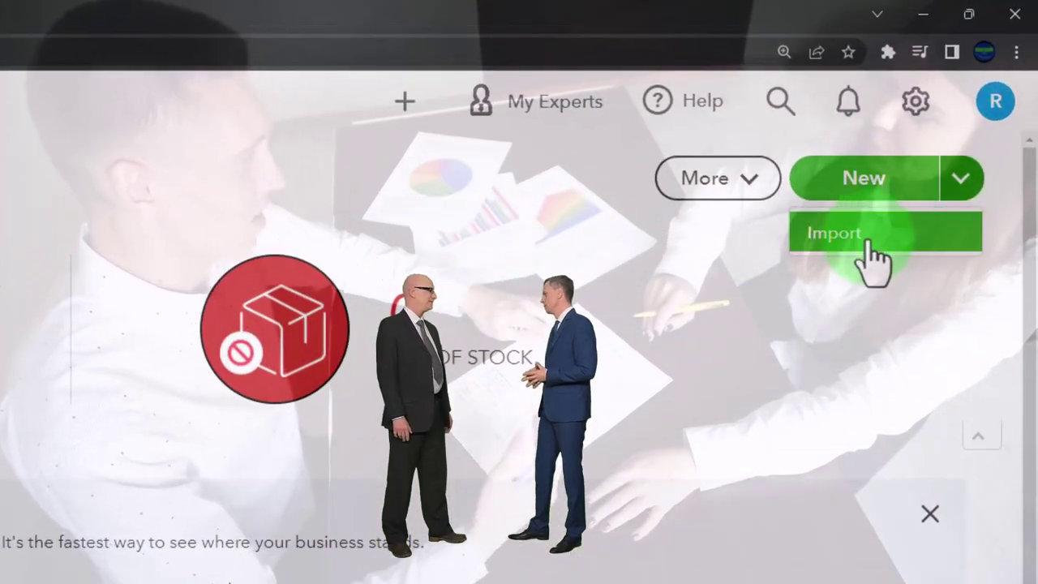
click(868, 243)
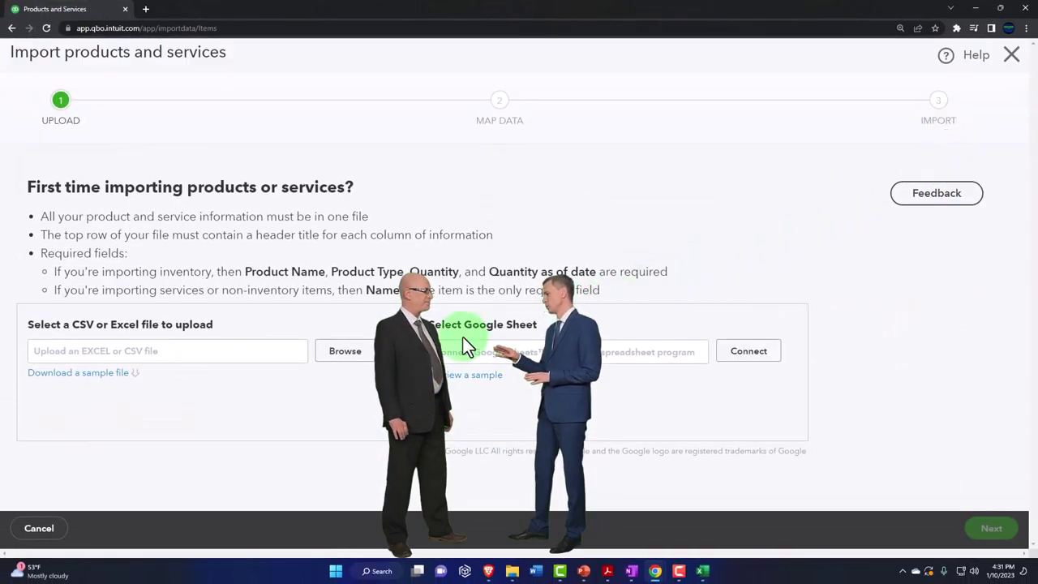
- Download the sample products and services import file, open it in Excel and enable editing
click(191, 355)
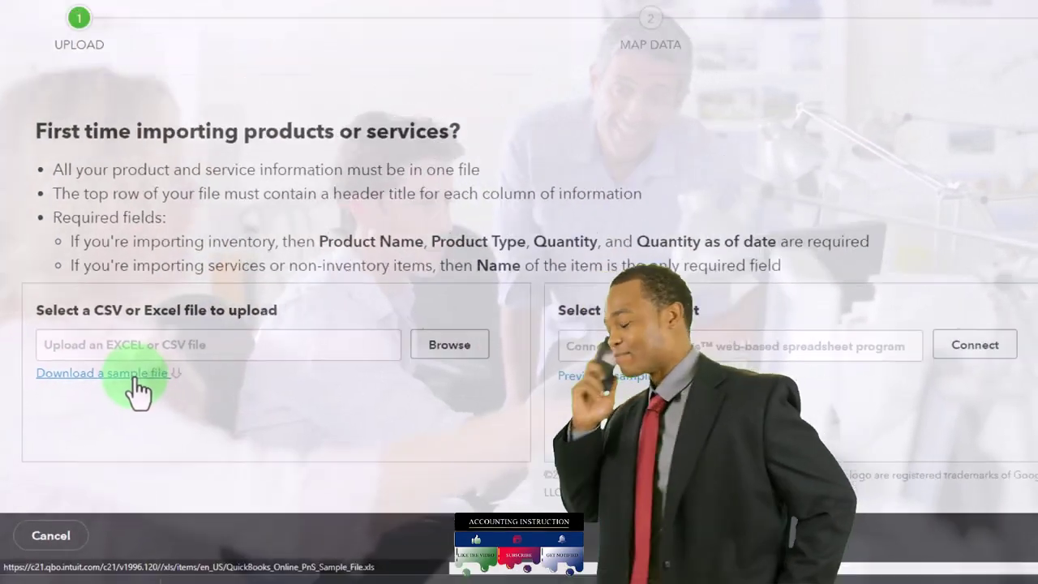
click(161, 375)
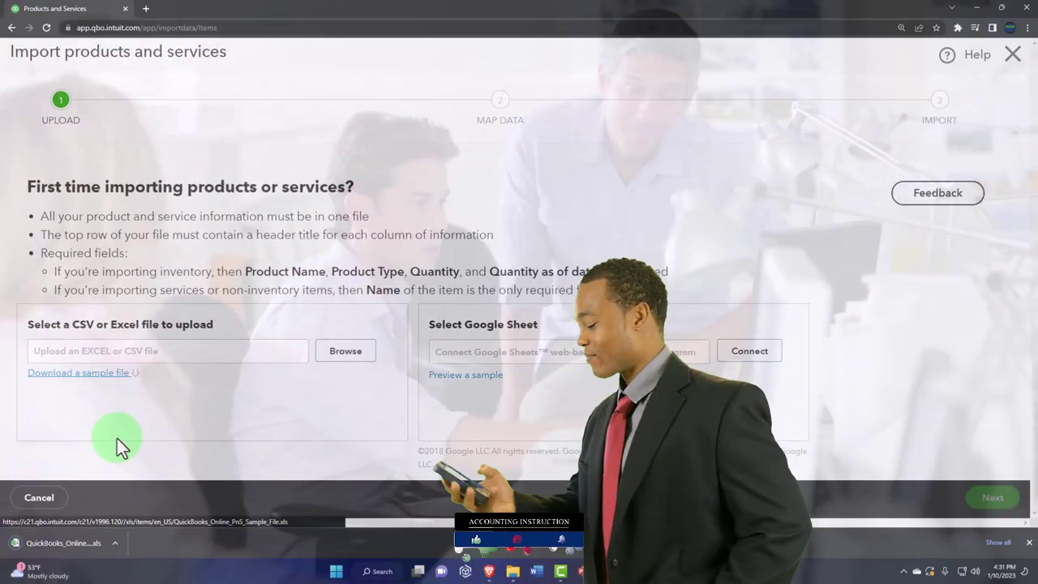
click(90, 543)
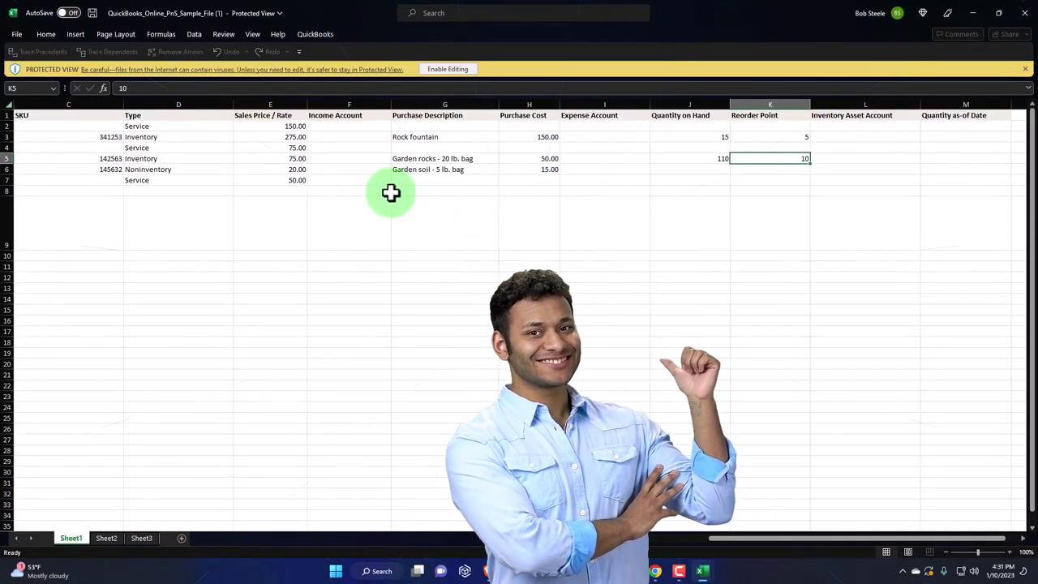
click(436, 70)
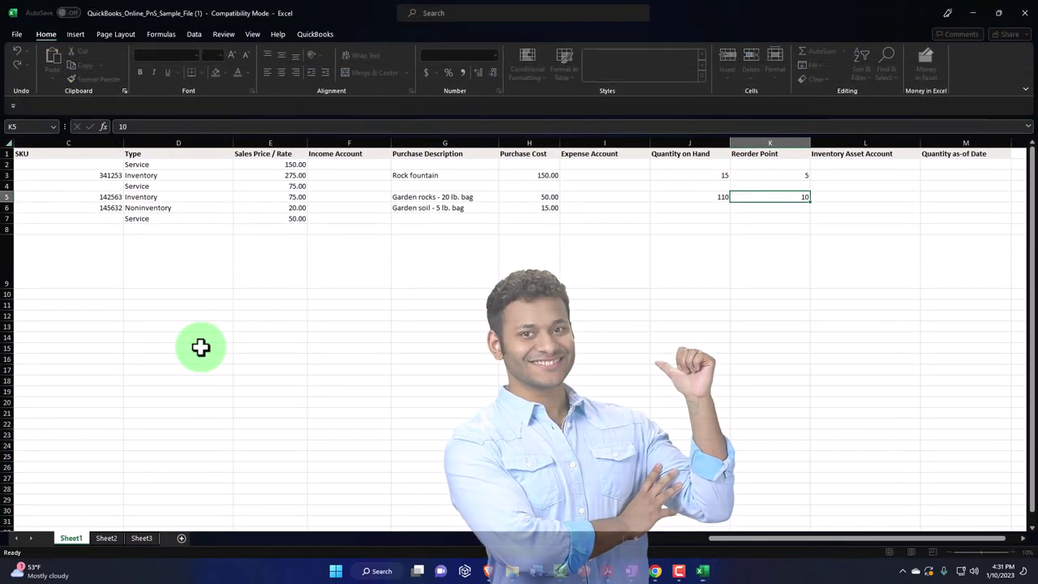
click(197, 344)
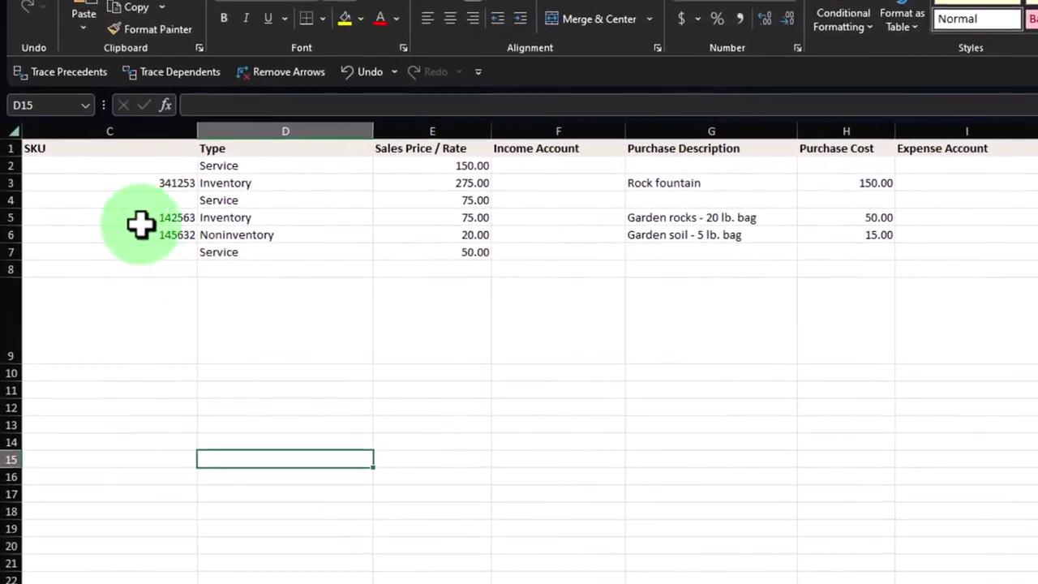
- Enlarge the sample sheet and delete row 9 with the yellow note about not importing the file as is
ctrl+scroll(165, 284, up, 3)
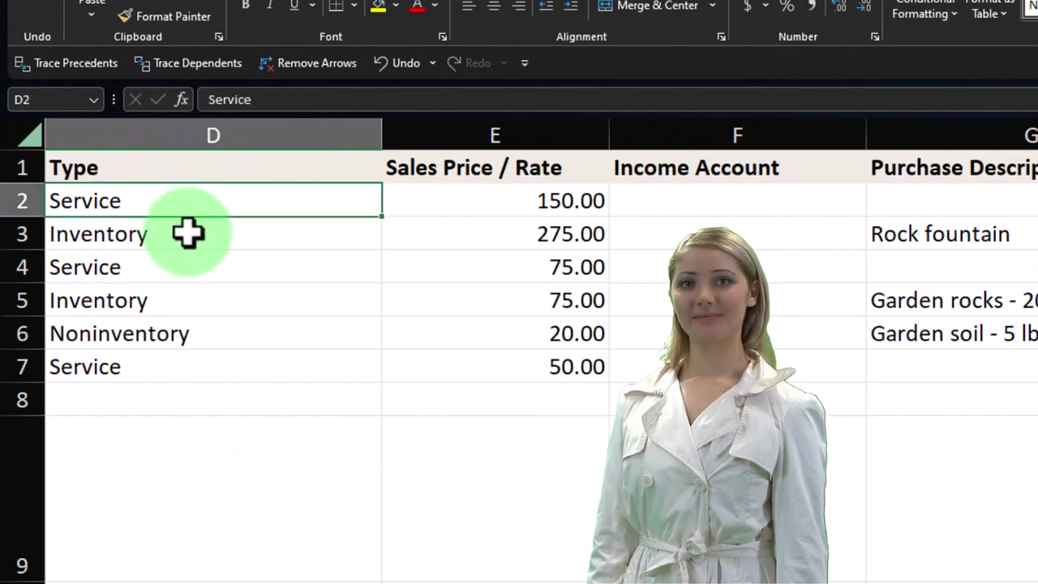
click(191, 177)
key(Left)
key(Left)
key(Left)
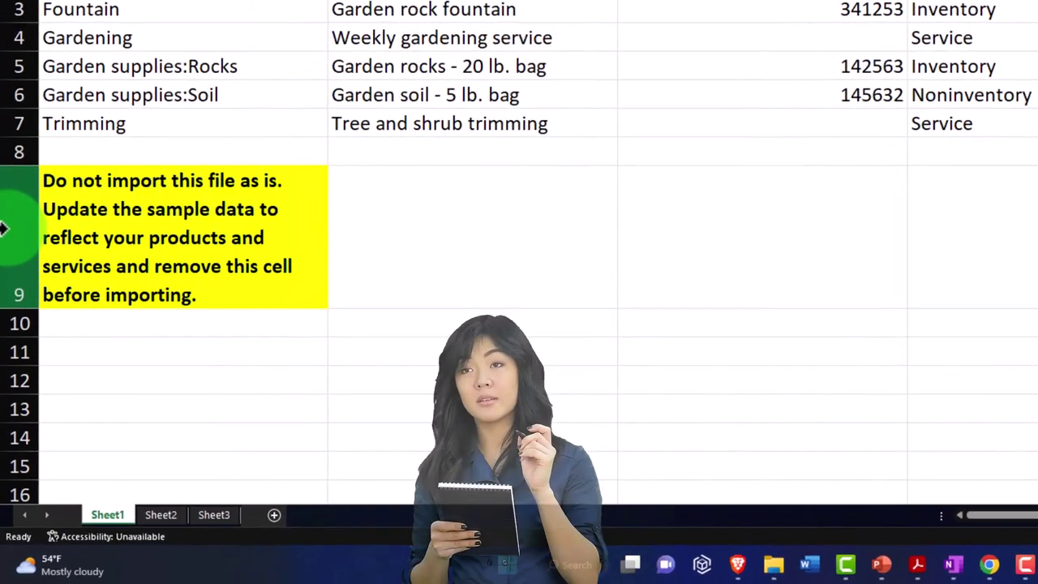
click(3, 228)
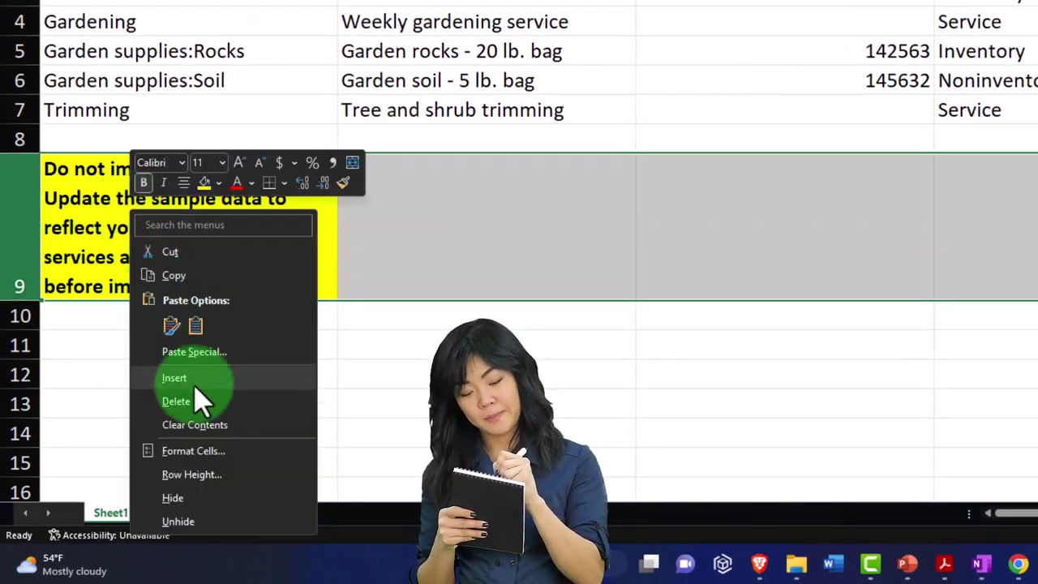
click(198, 400)
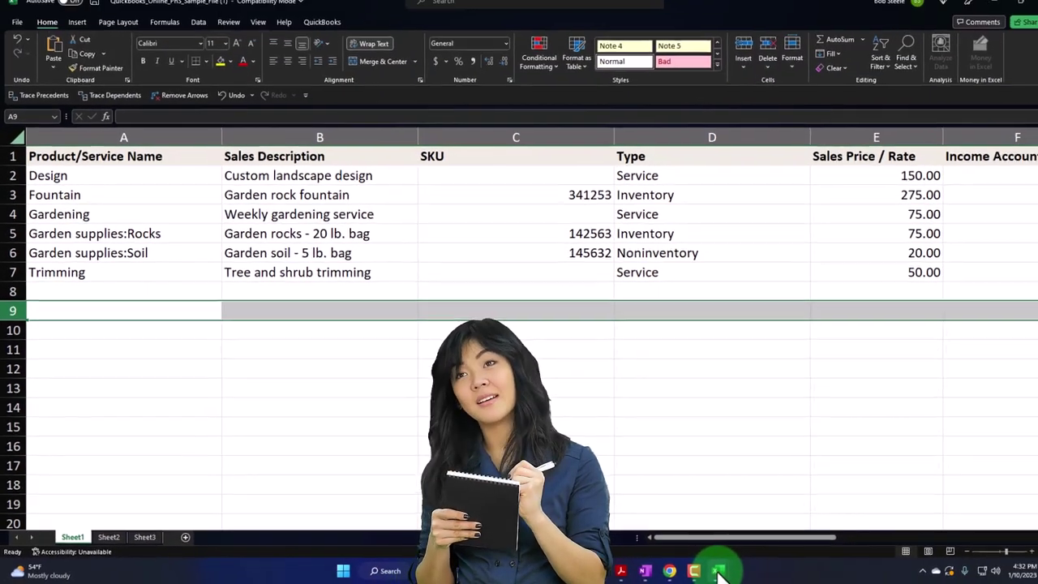
- Arrange the company's inventory workbook and the sample import file side by side
mouse_move(781, 570)
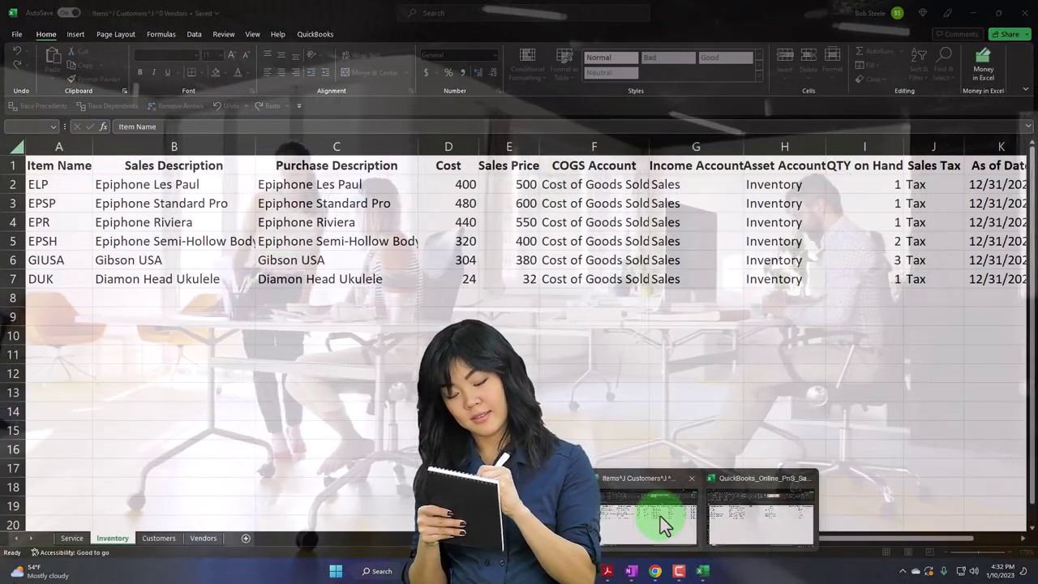
click(660, 516)
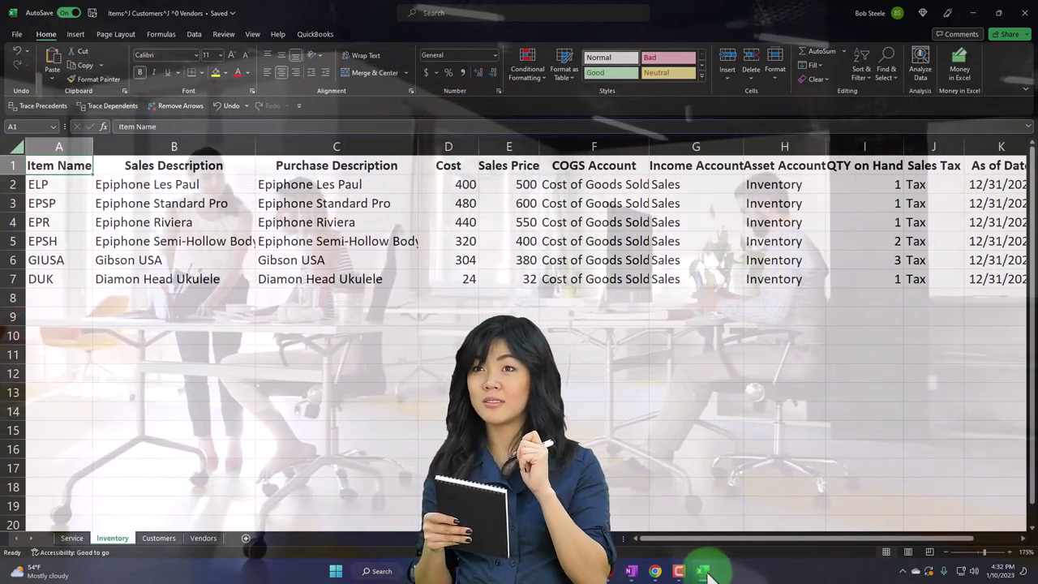
drag(381, 23, 11, 162)
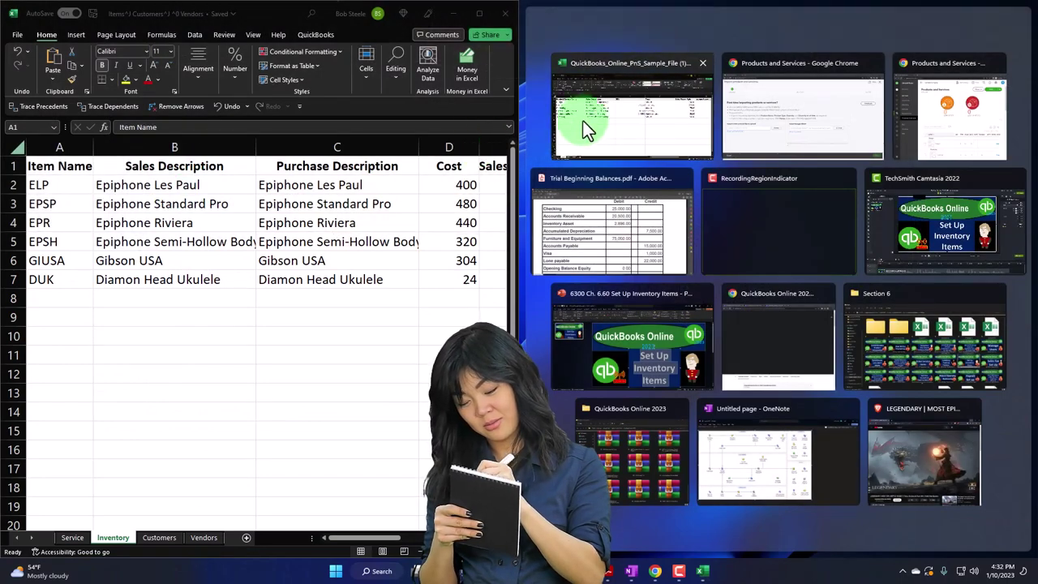
click(592, 122)
click(636, 321)
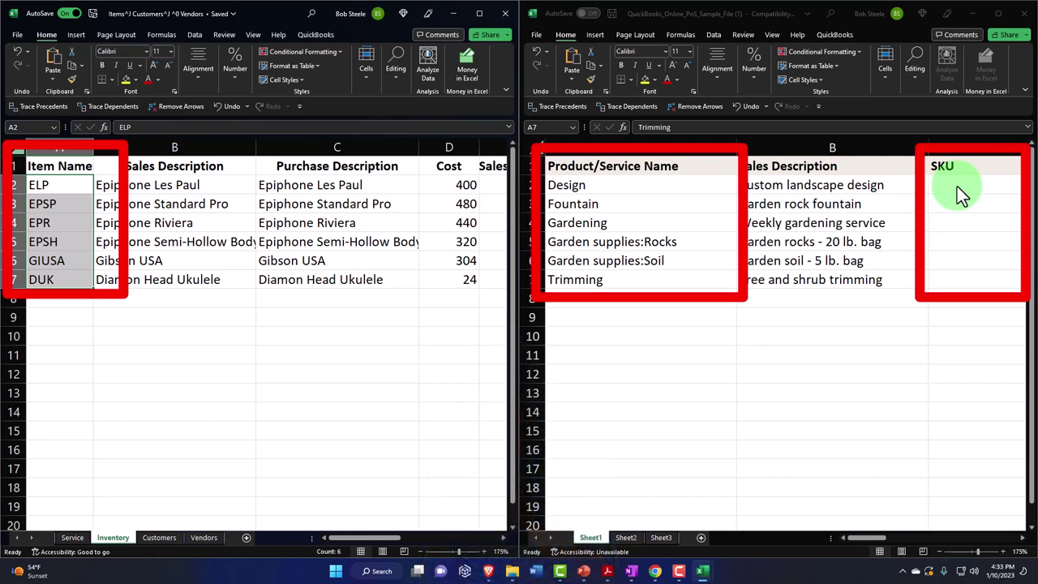
- Copy the six inventory item names, ELP to DUK, and their sales descriptions over the sample entries in the import file
click(246, 180)
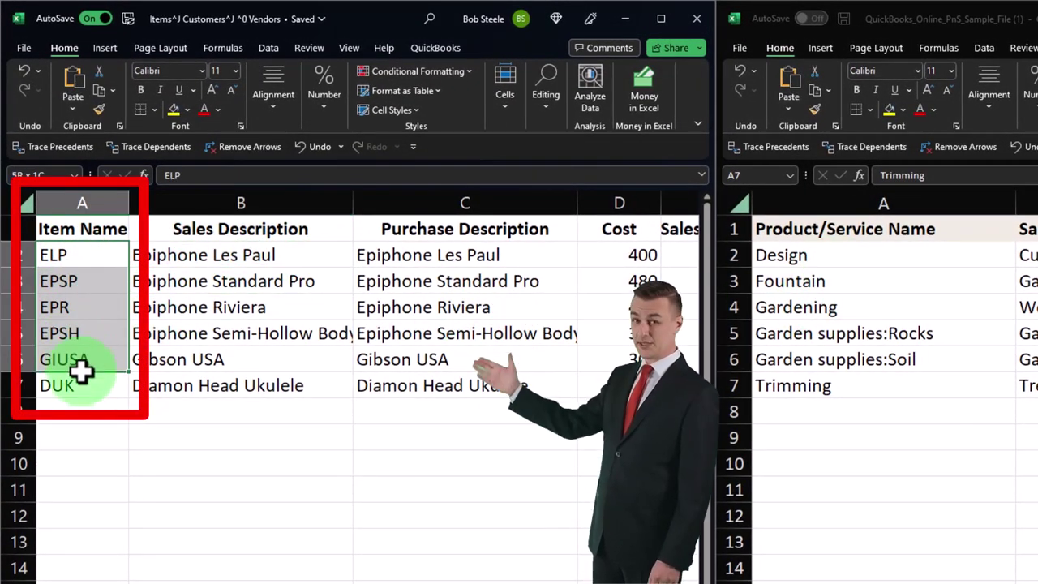
click(747, 284)
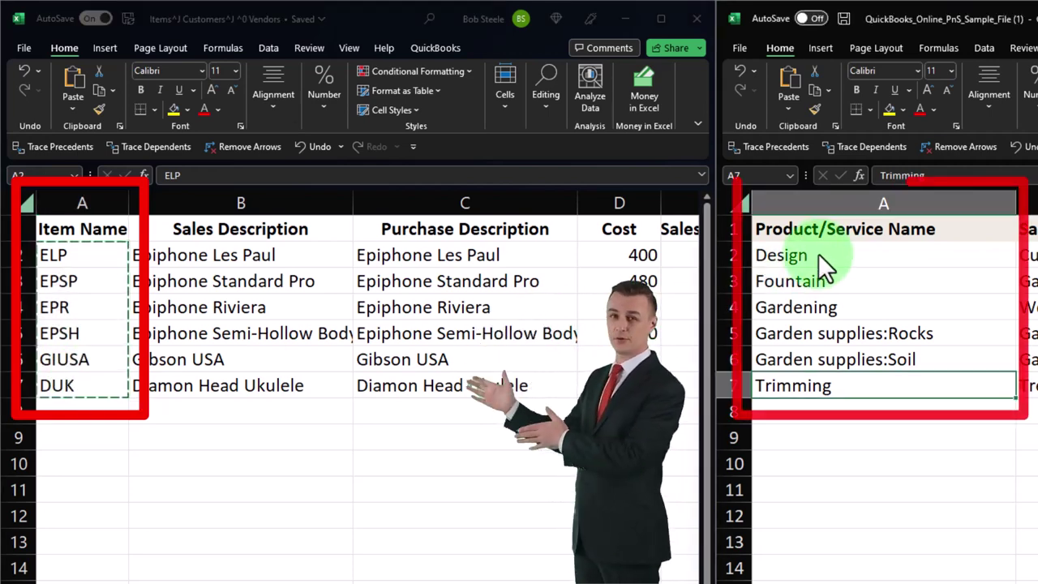
text(ELP EPSP EPR EPSH GIUSA DUK)
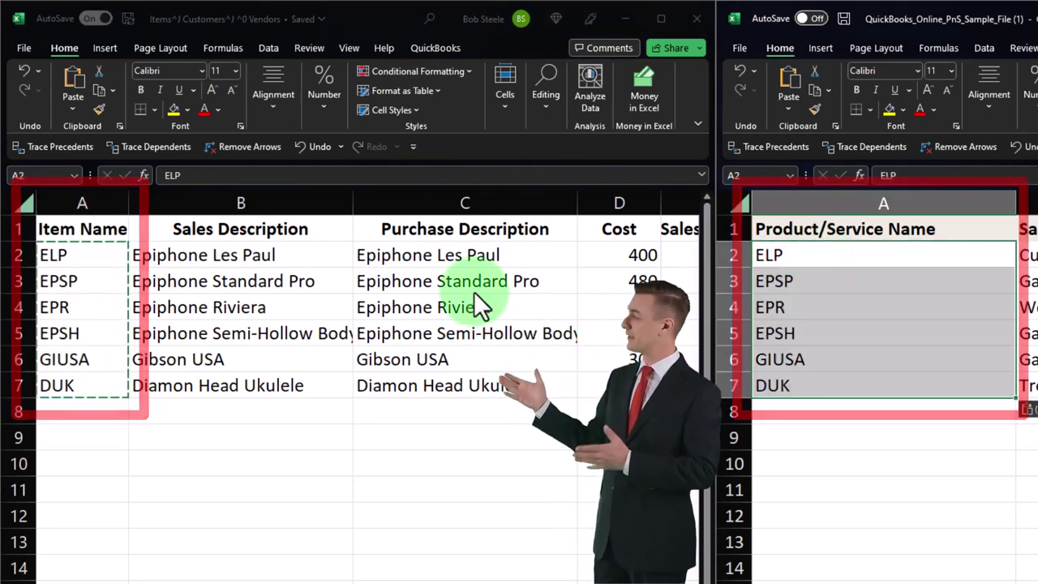
click(260, 257)
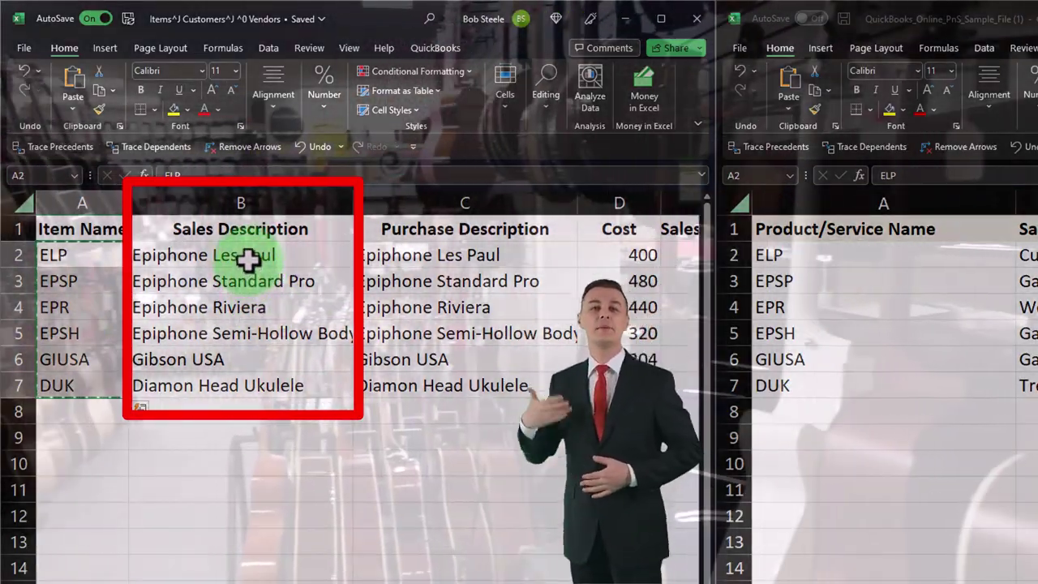
drag(245, 258, 248, 381)
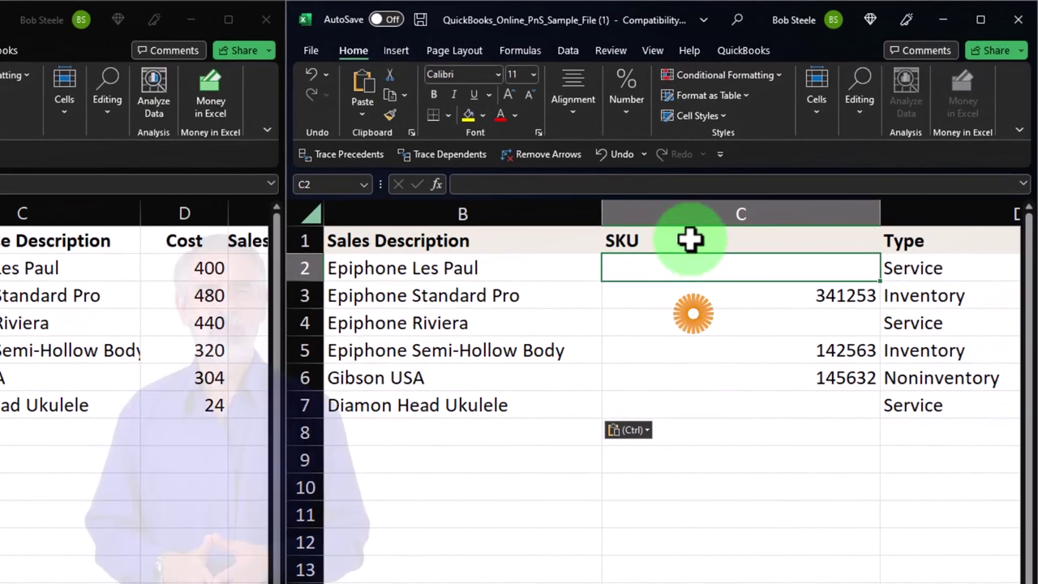
- Delete the SKU column from the sample import file
click(688, 215)
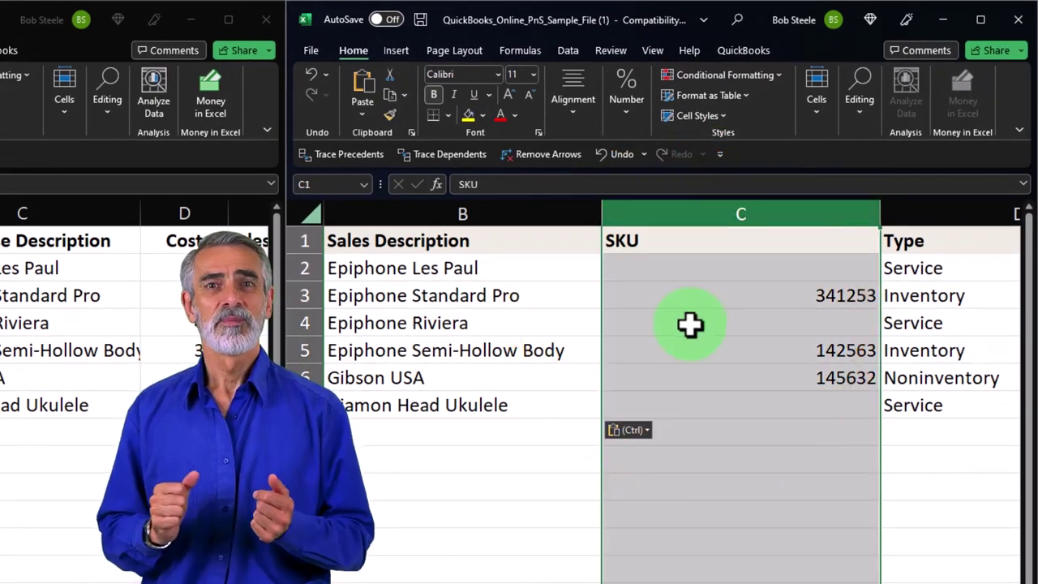
right_click(690, 325)
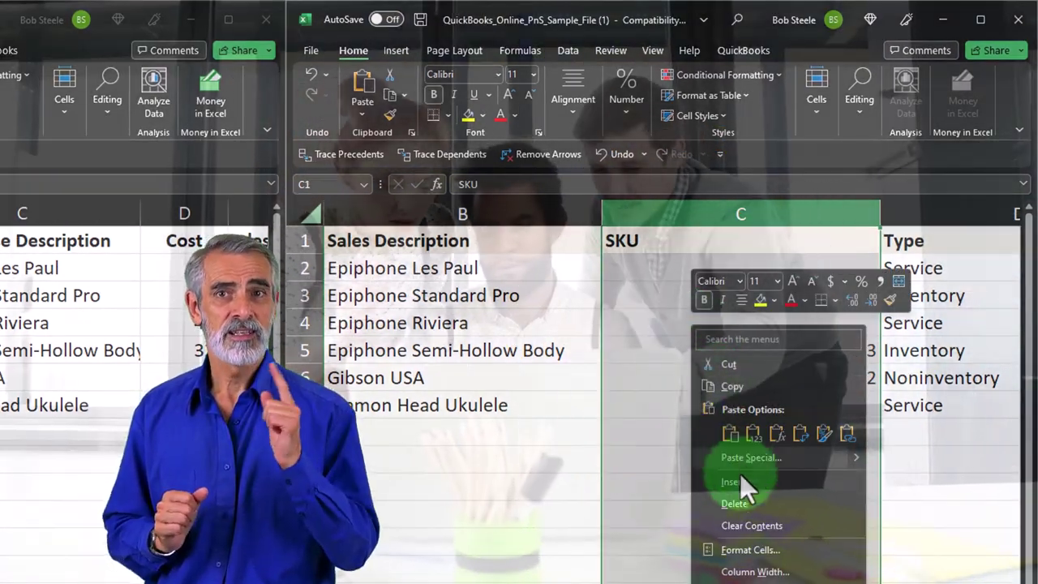
click(744, 504)
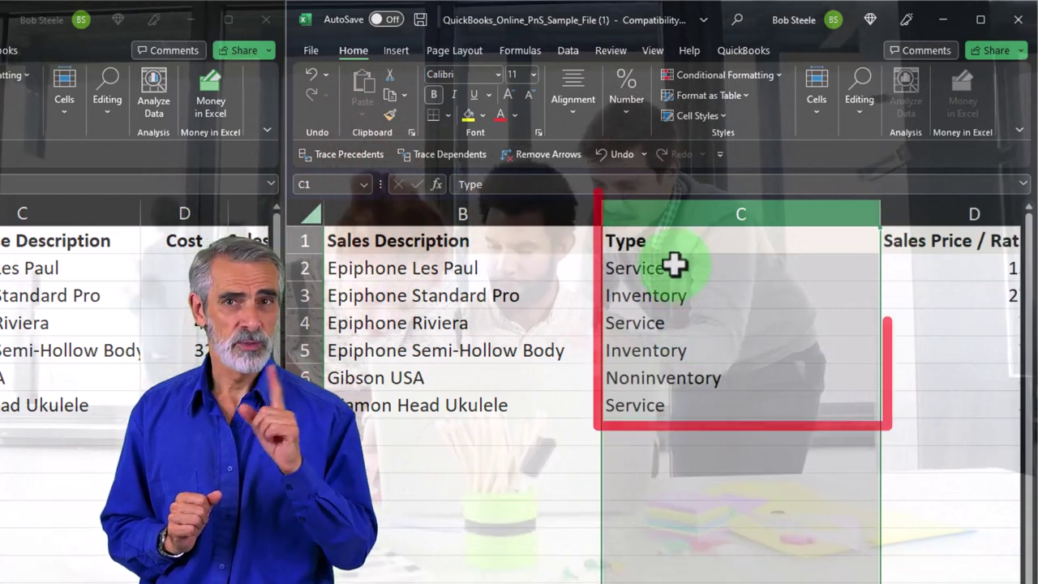
- Set the Type of all six items, C2 to C7, to Inventory by copying the entry in C3
click(675, 266)
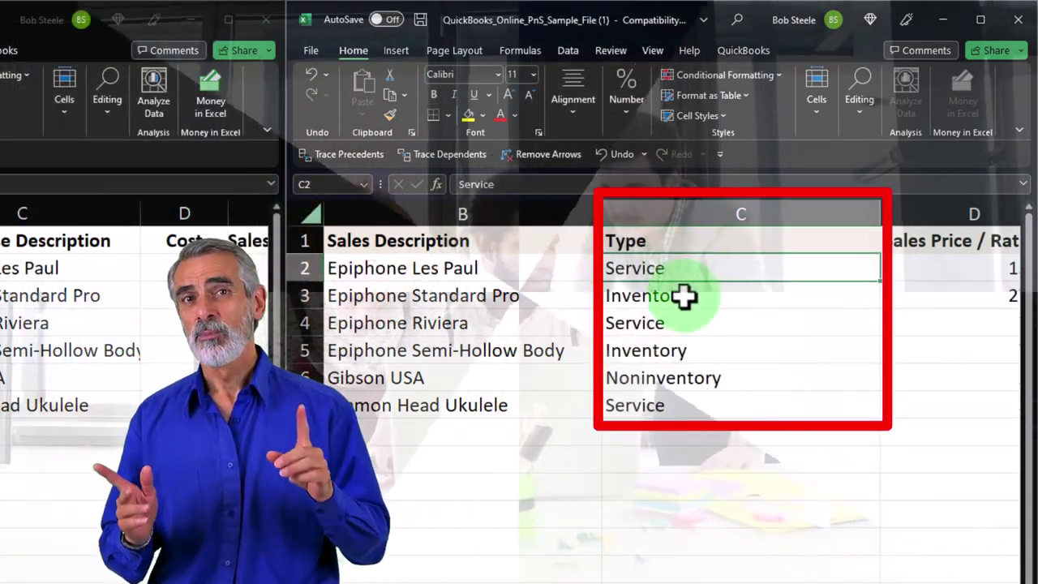
click(684, 297)
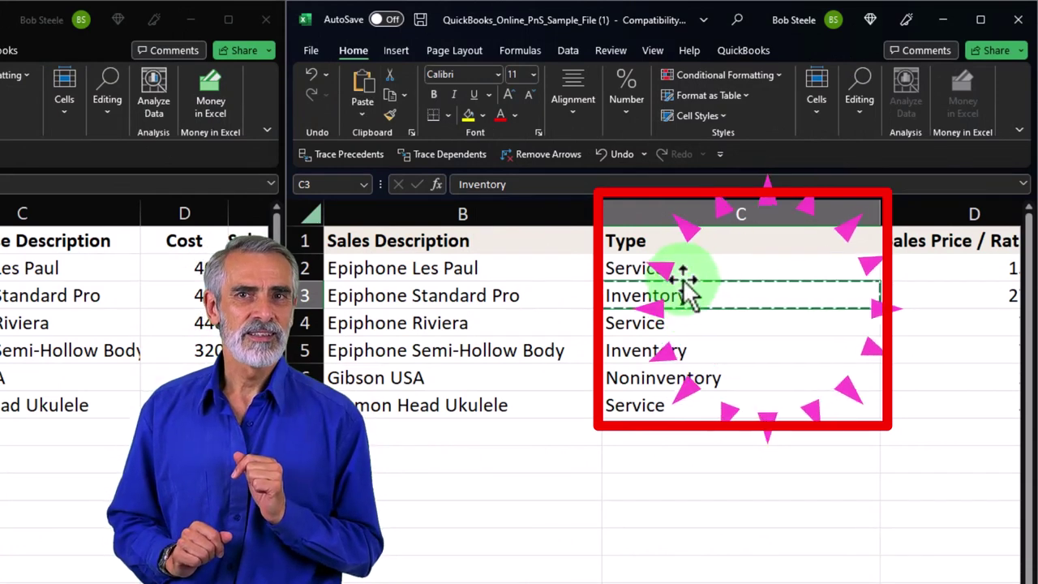
drag(681, 268, 686, 334)
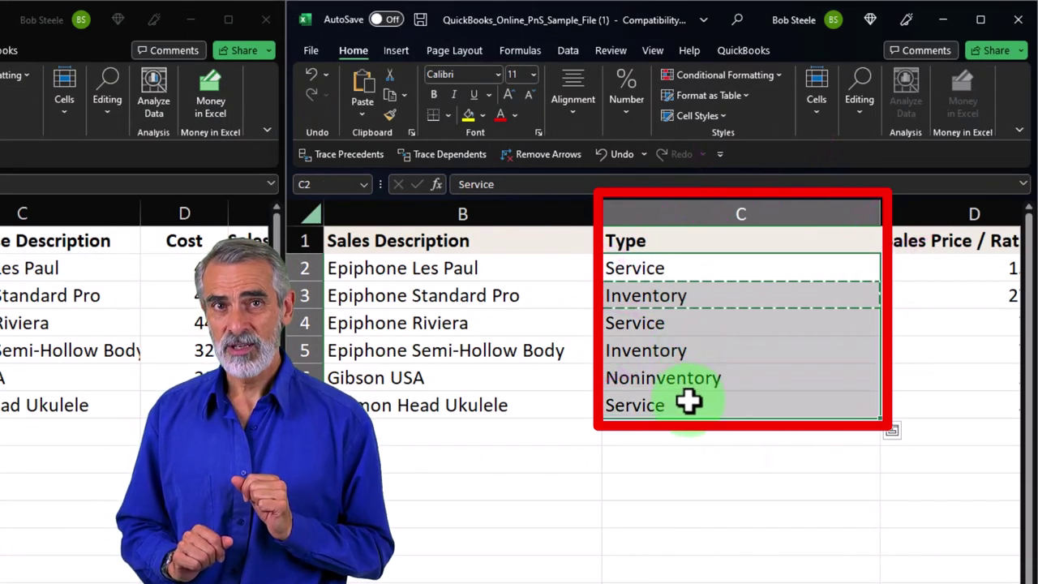
text(Inventory Inventory Inventory Inventory Inventory Inventory)
drag(699, 295, 703, 296)
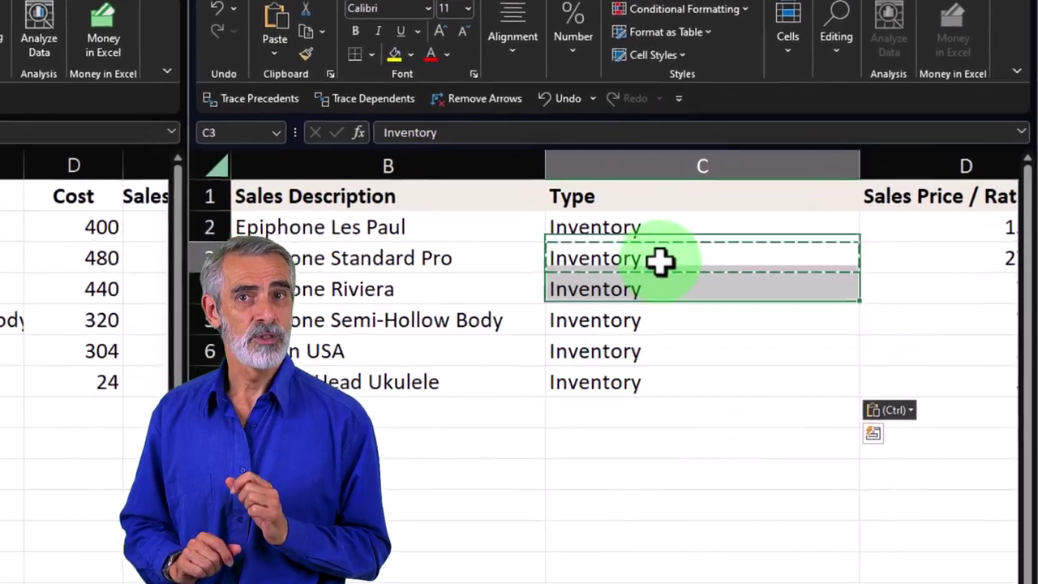
click(659, 260)
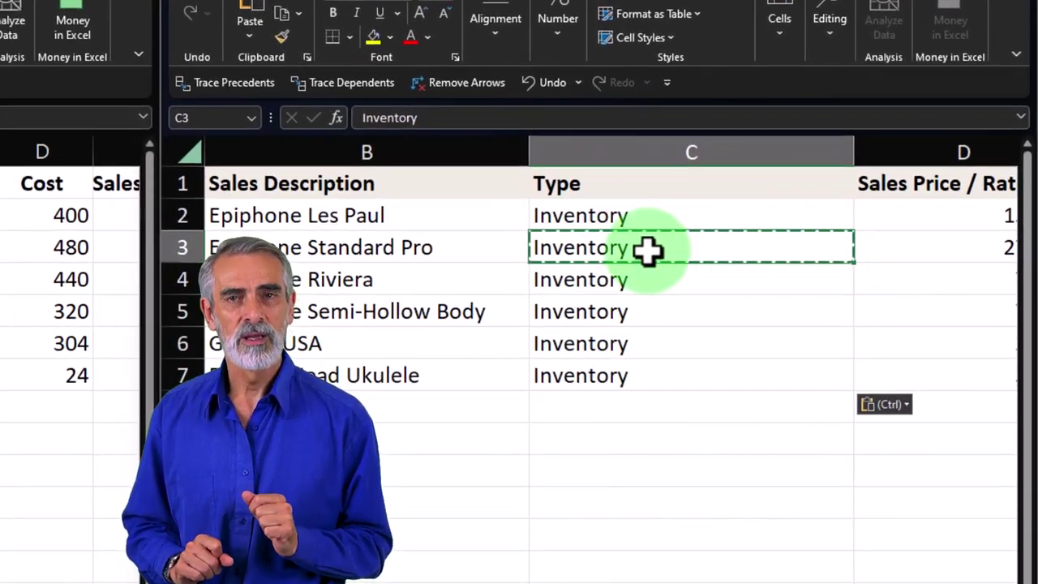
- Copy the six sales prices, 500 to 32, from the company workbook into the import file's Sales Price / Rate column
key(Right)
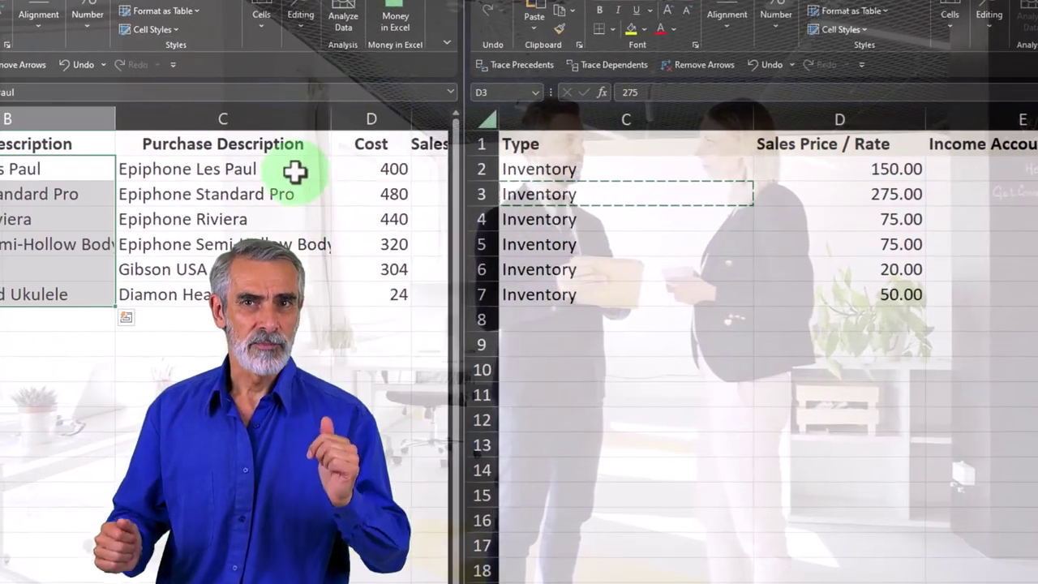
click(297, 169)
key(Right)
key(Right)
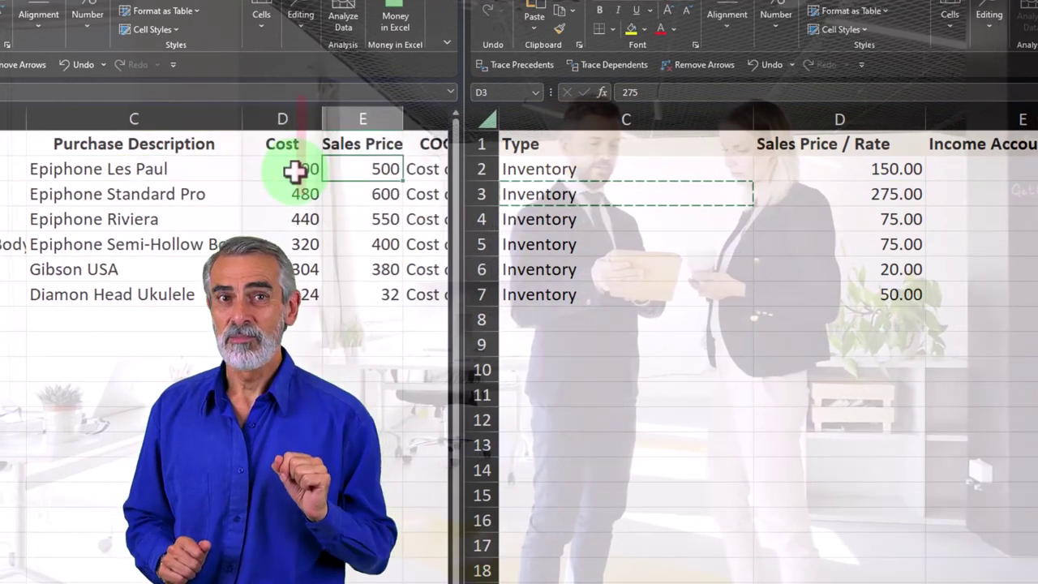
click(375, 177)
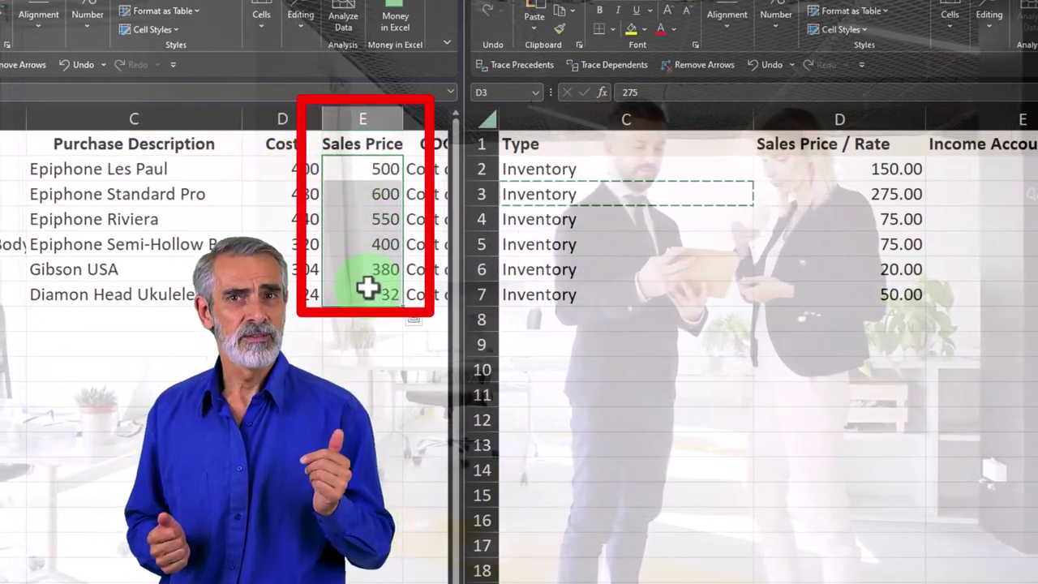
key(ctrl+c)
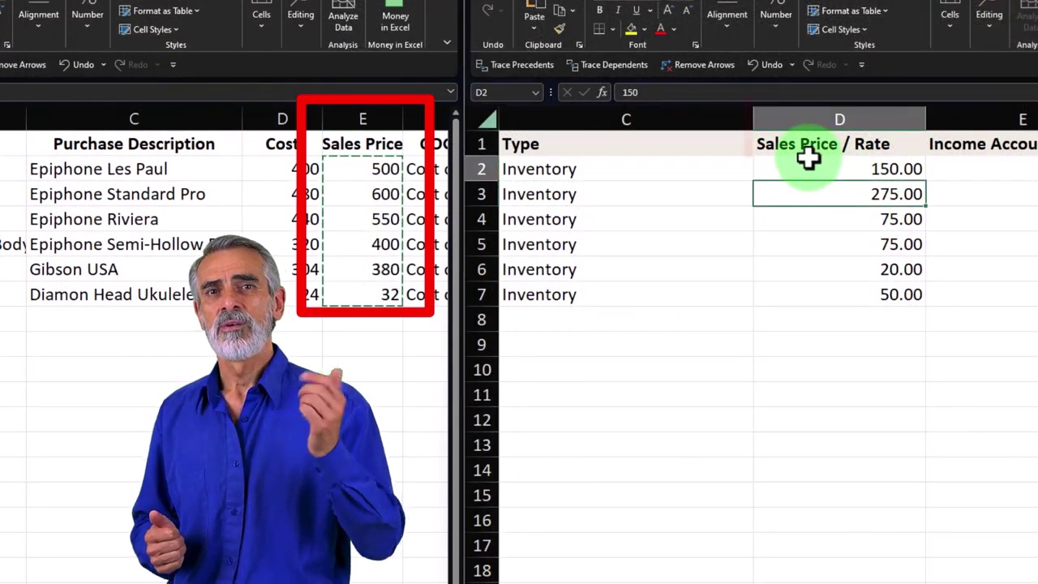
key(ctrl+v)
click(818, 188)
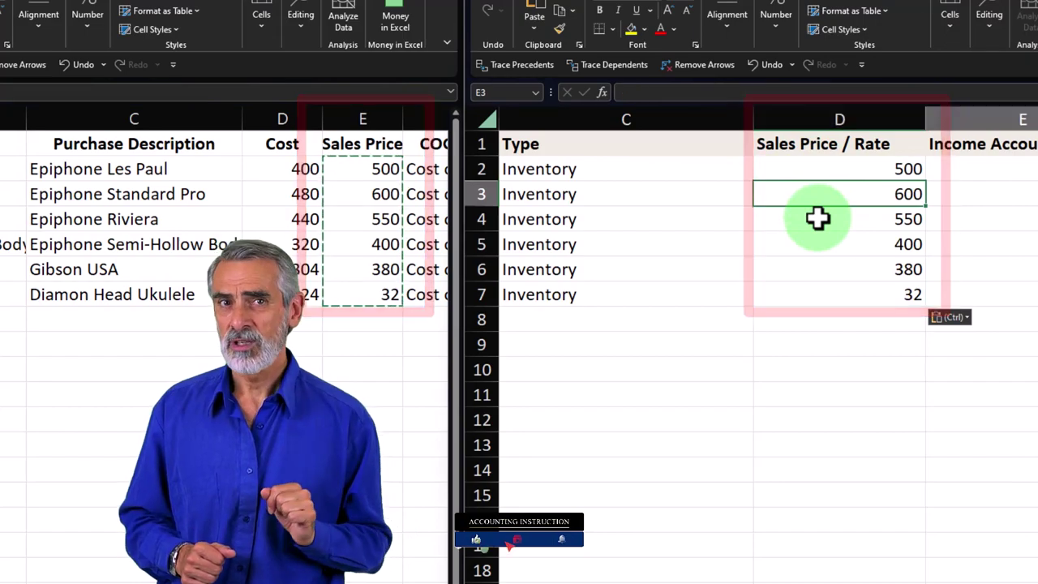
click(818, 203)
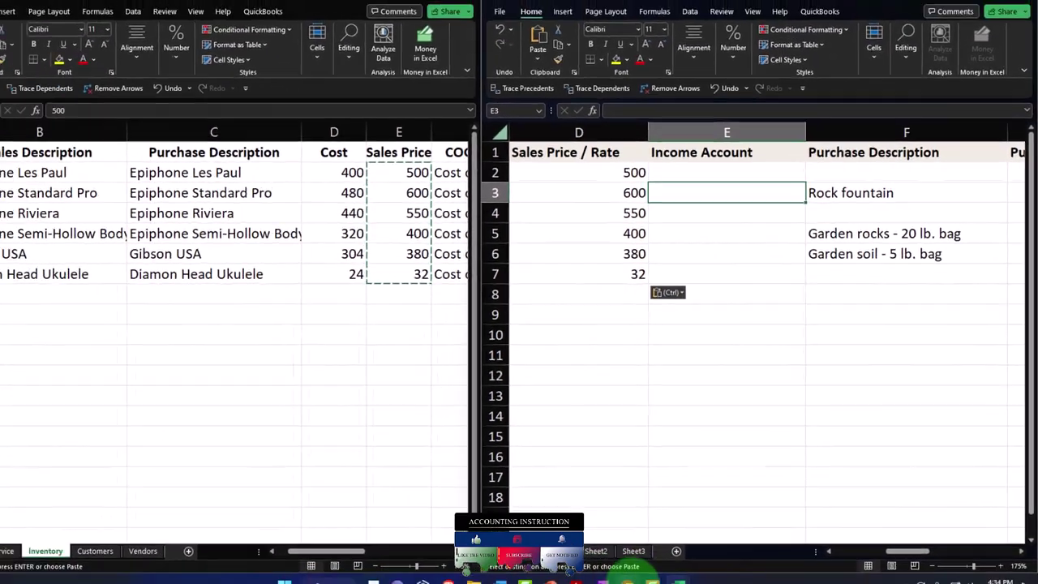
- Switch to QuickBooks Online, leave the import page and examine the default accounts in a new inventory item form without saving it
mouse_move(588, 583)
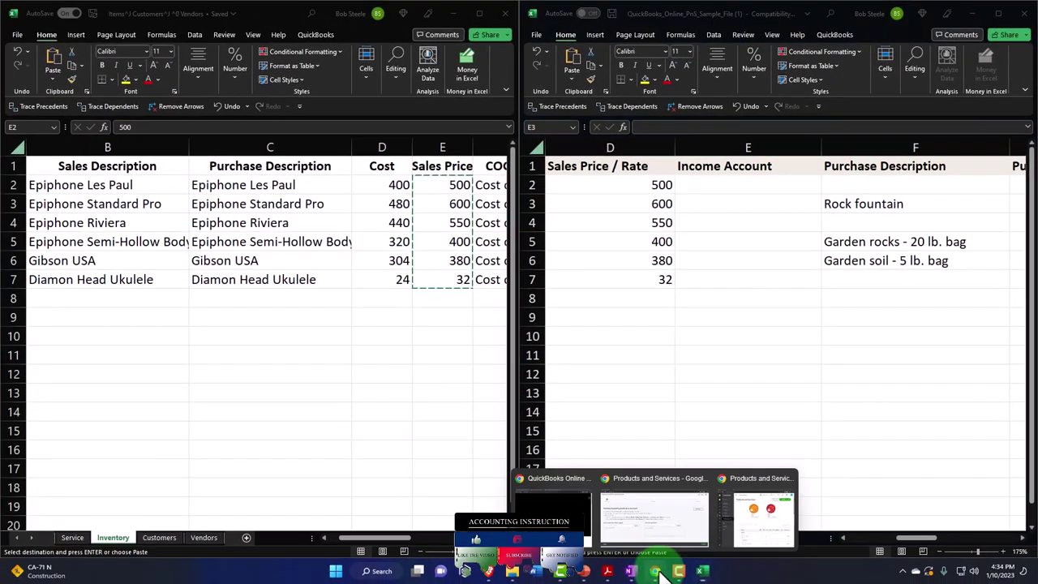
click(655, 519)
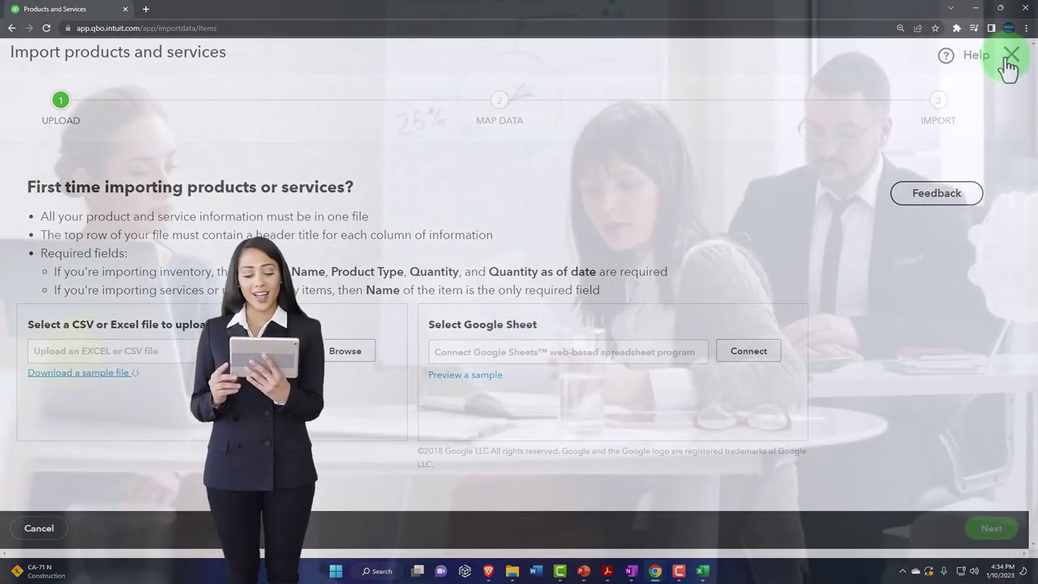
click(1010, 55)
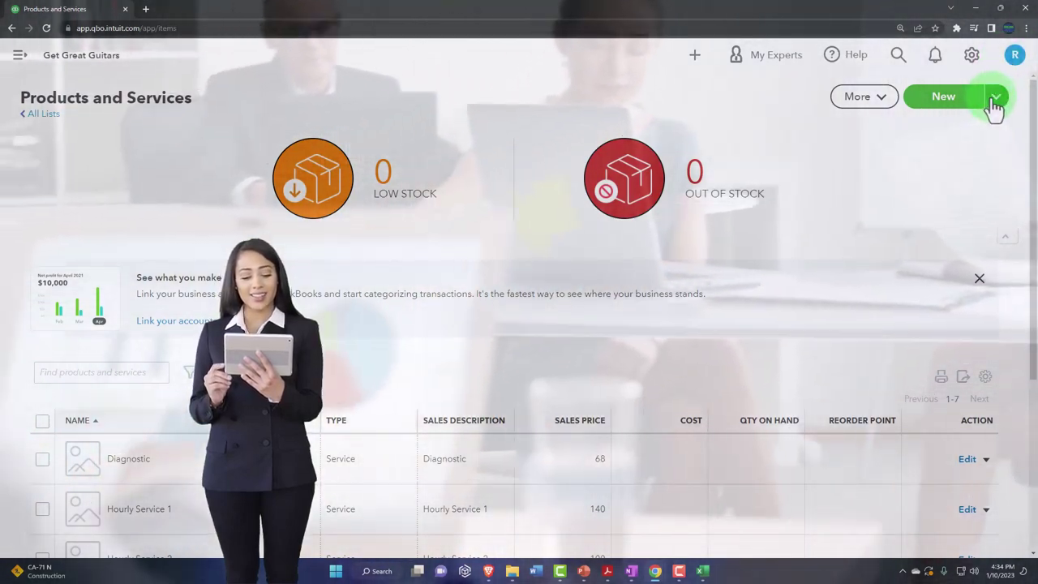
click(994, 97)
click(953, 99)
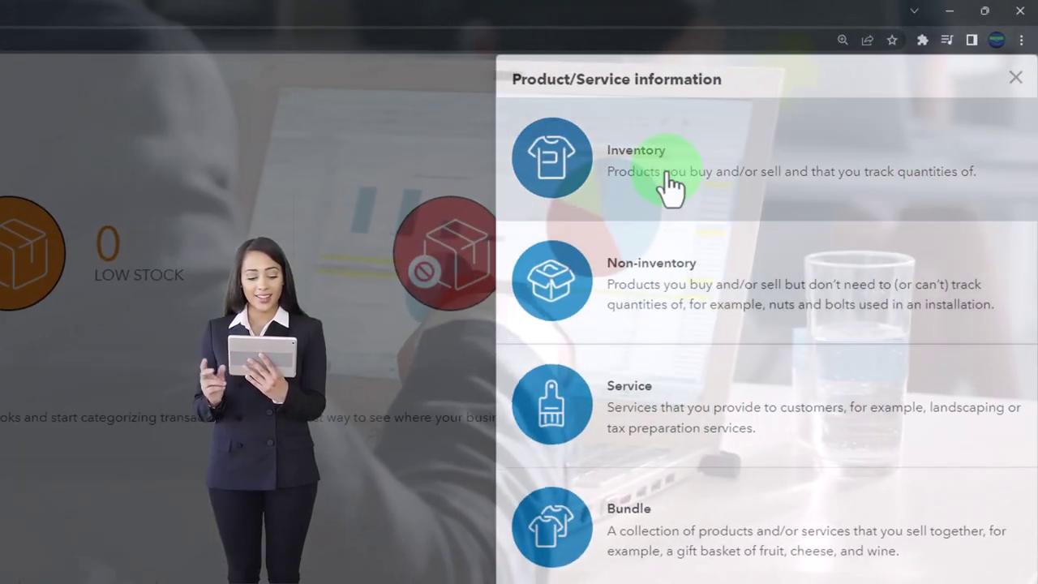
click(670, 185)
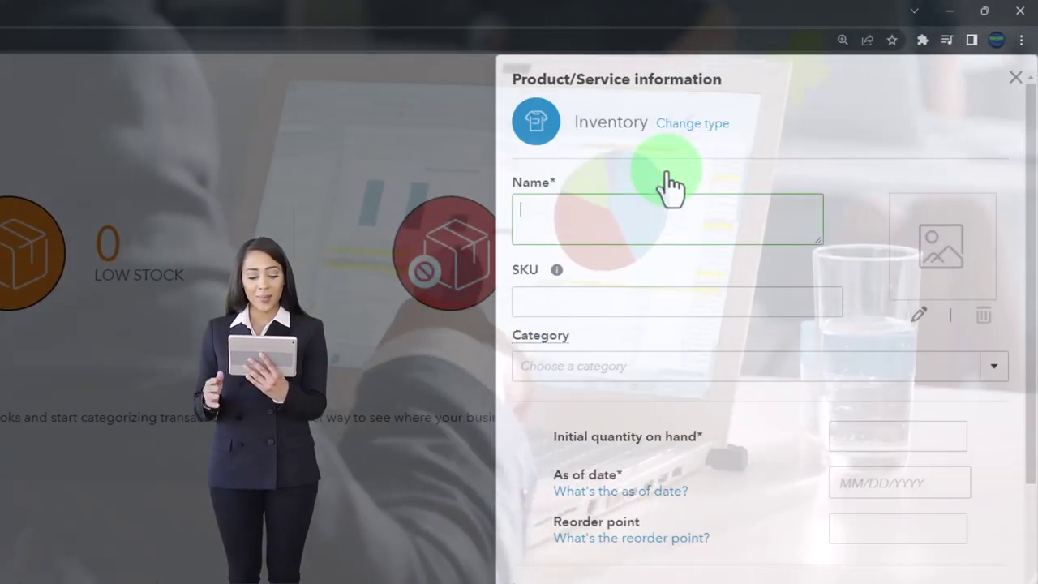
scroll(735, 408, down, 5)
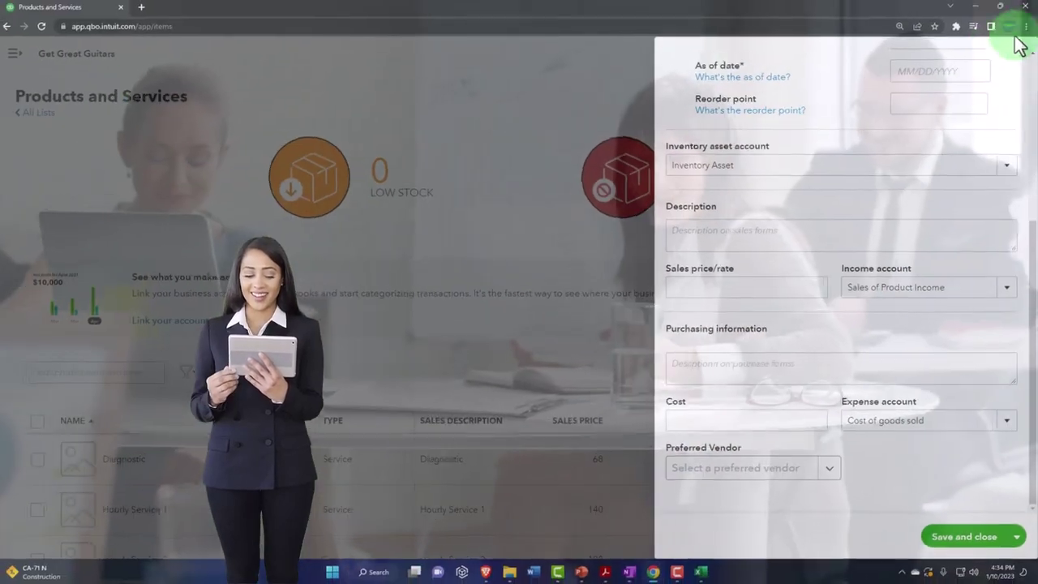
click(1023, 57)
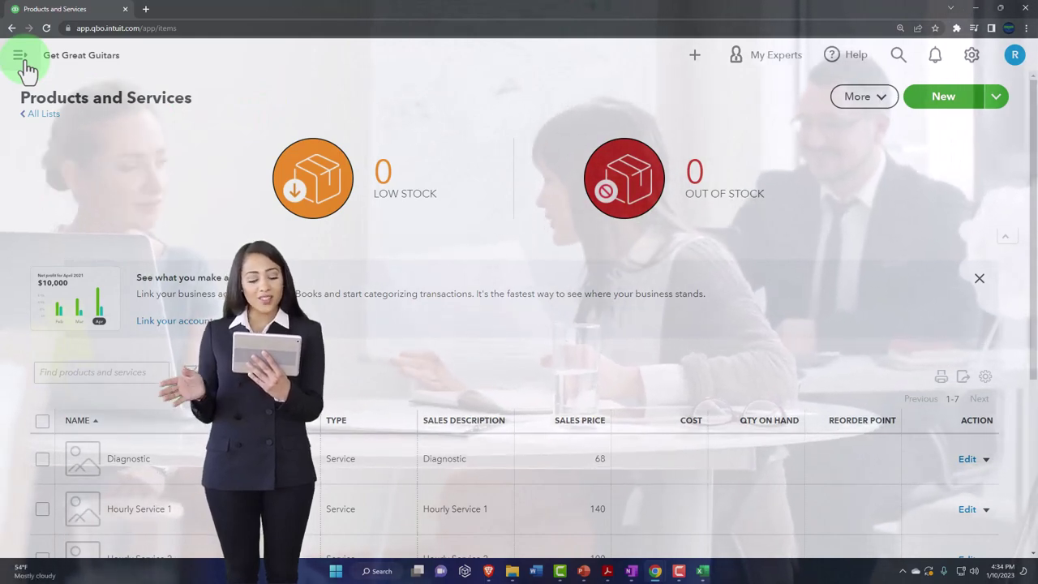
- Open the chart of accounts and collapse the navigation menu
click(20, 57)
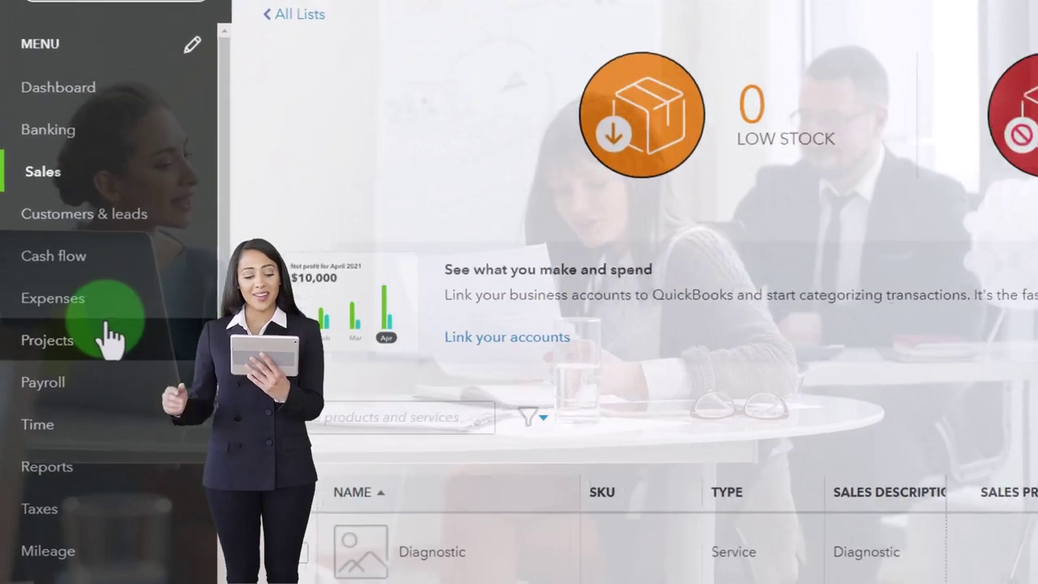
scroll(110, 365, down, 3)
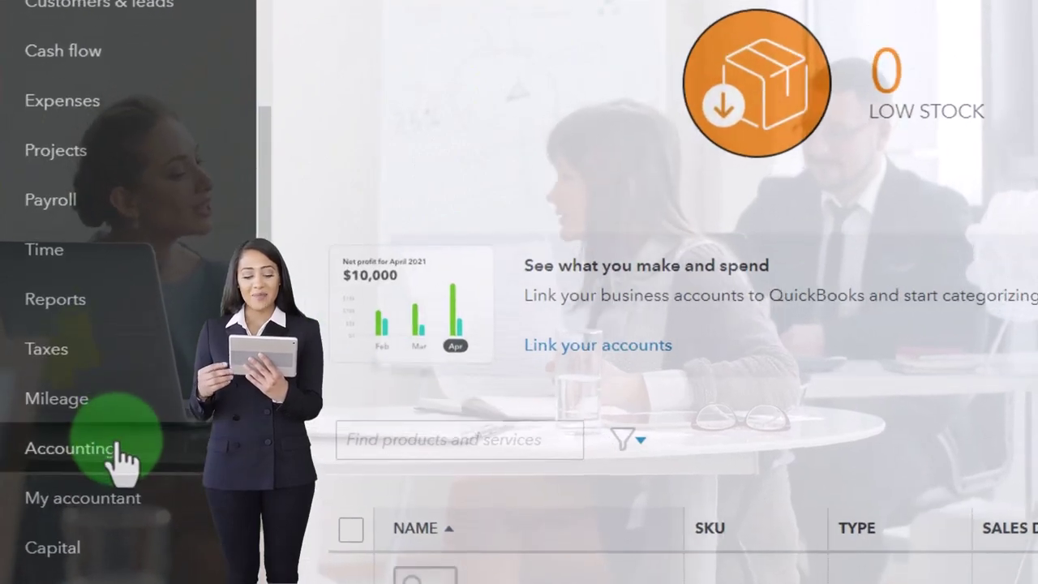
click(99, 441)
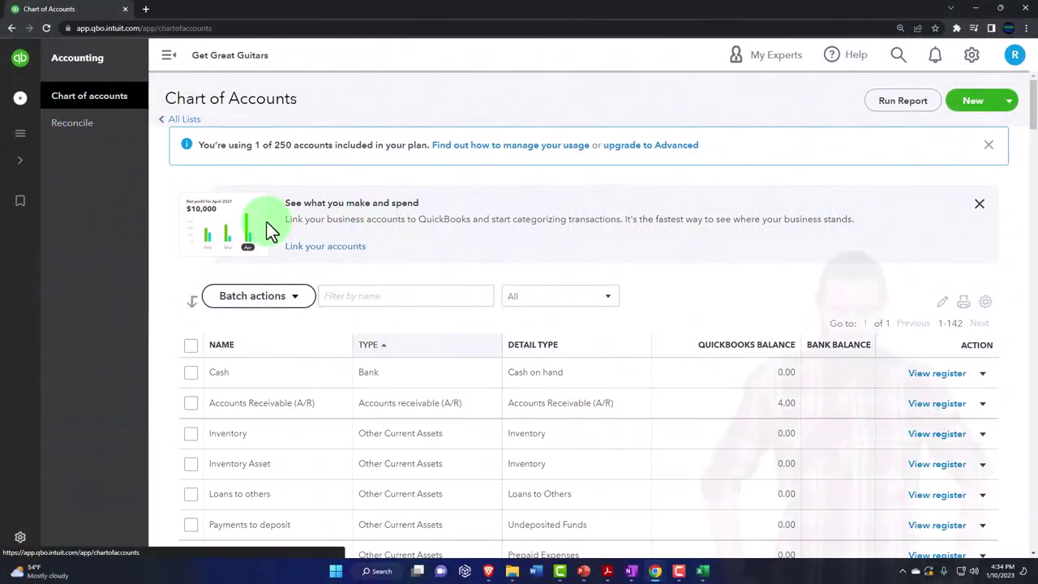
click(172, 65)
- Make the income account Sales inactive in the chart of accounts
scroll(401, 324, down, 6)
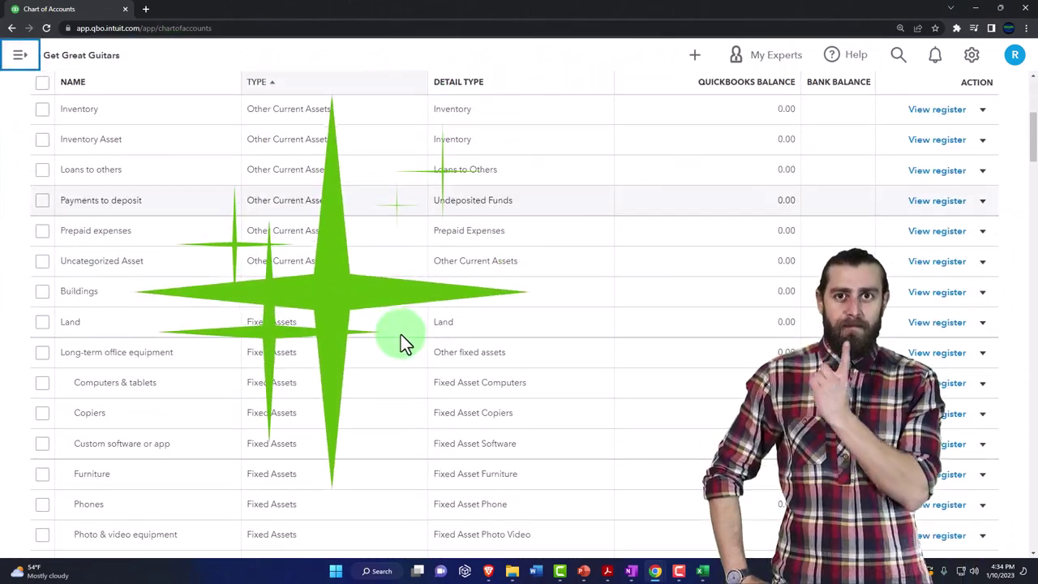
scroll(401, 336, down, 8)
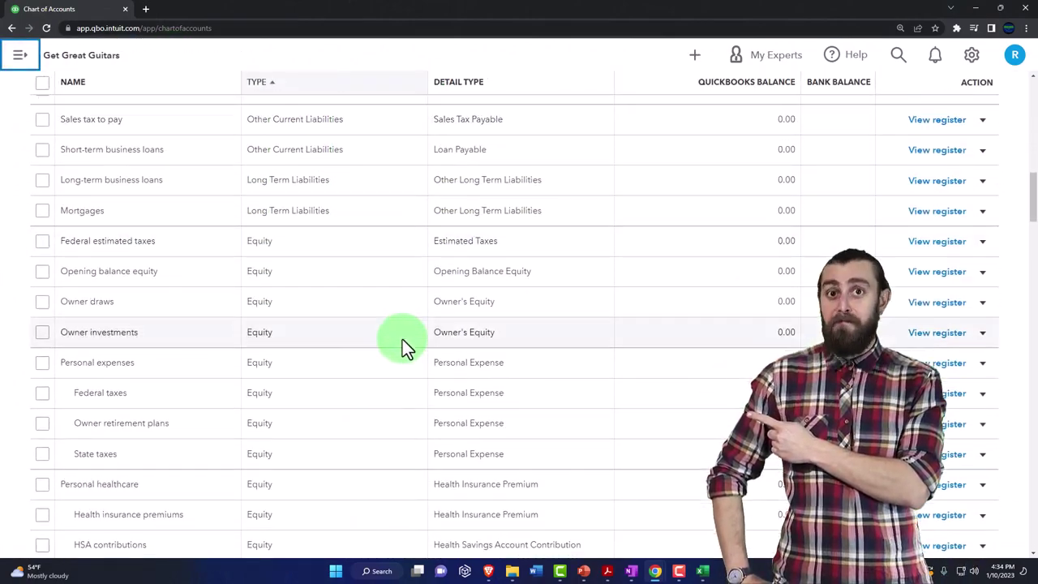
scroll(403, 339, down, 3)
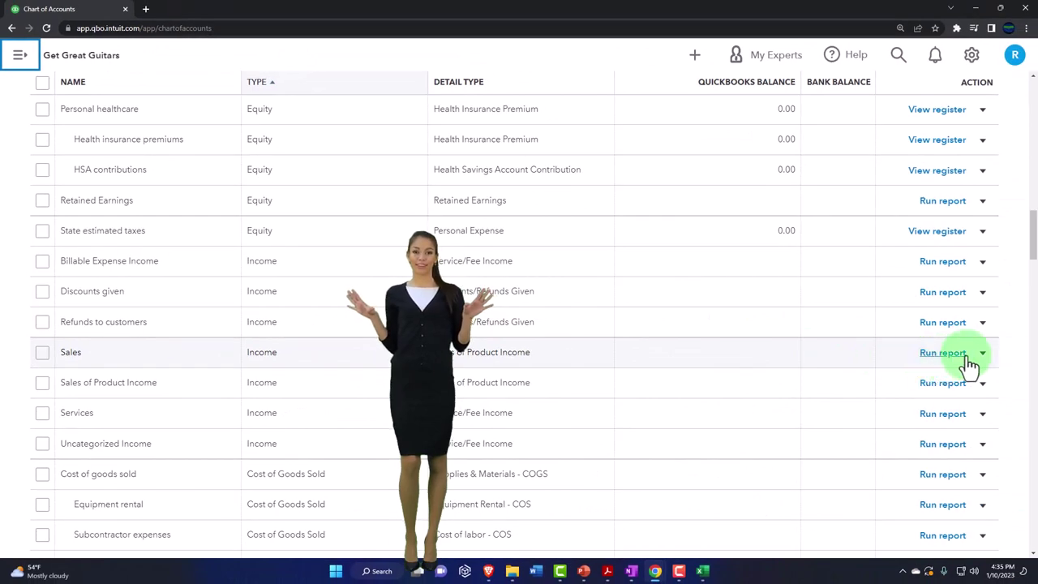
click(982, 352)
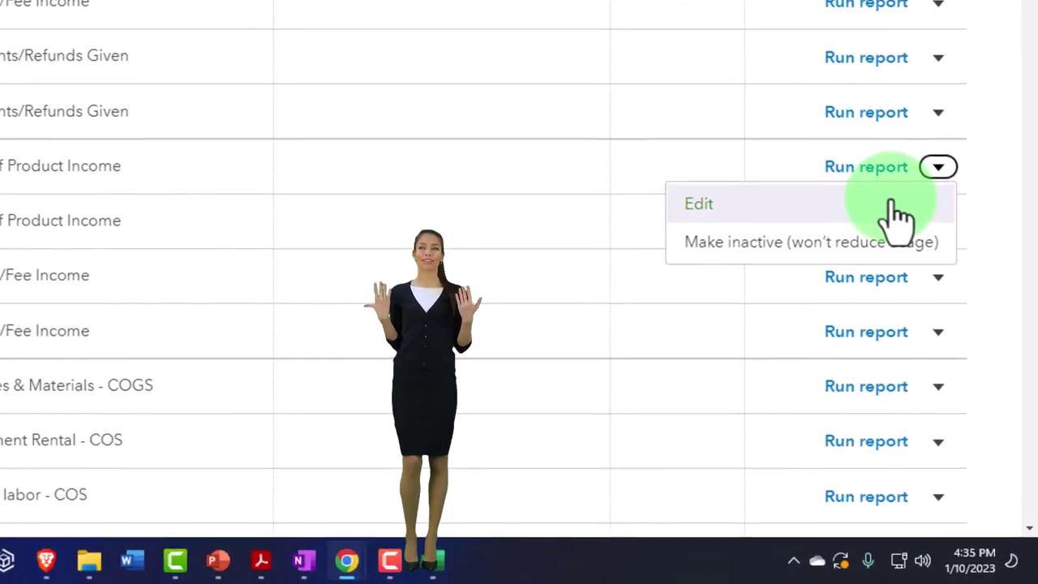
click(847, 242)
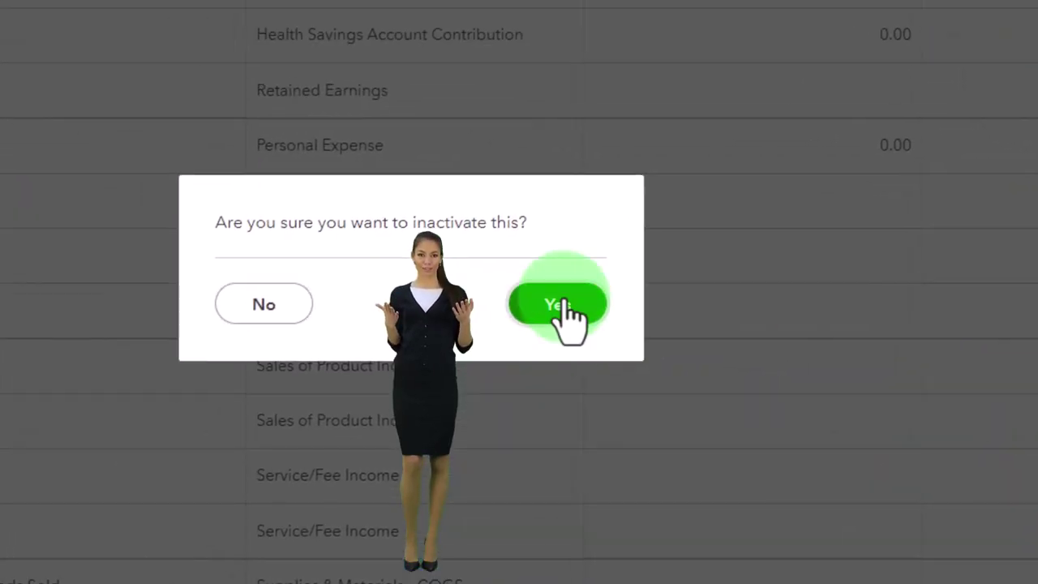
click(568, 315)
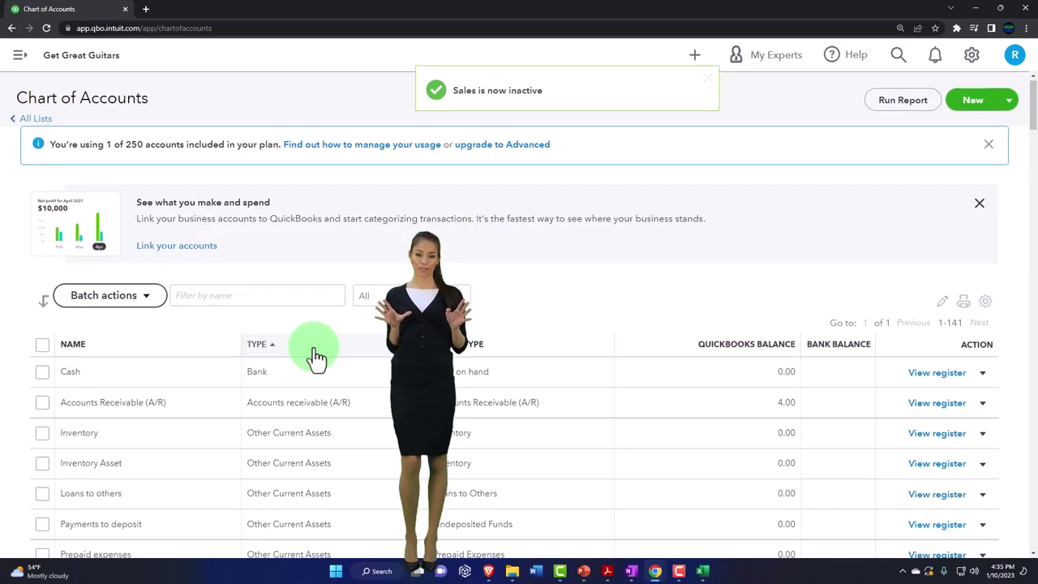
- Copy the income account name Sales of Product Income from the chart of accounts
scroll(316, 357, down, 15)
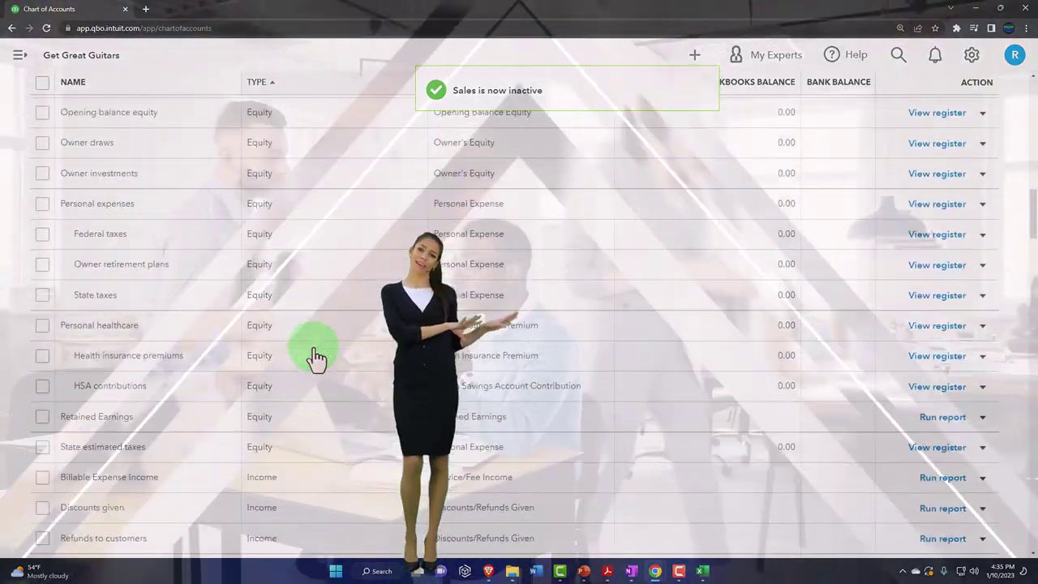
scroll(314, 358, down, 4)
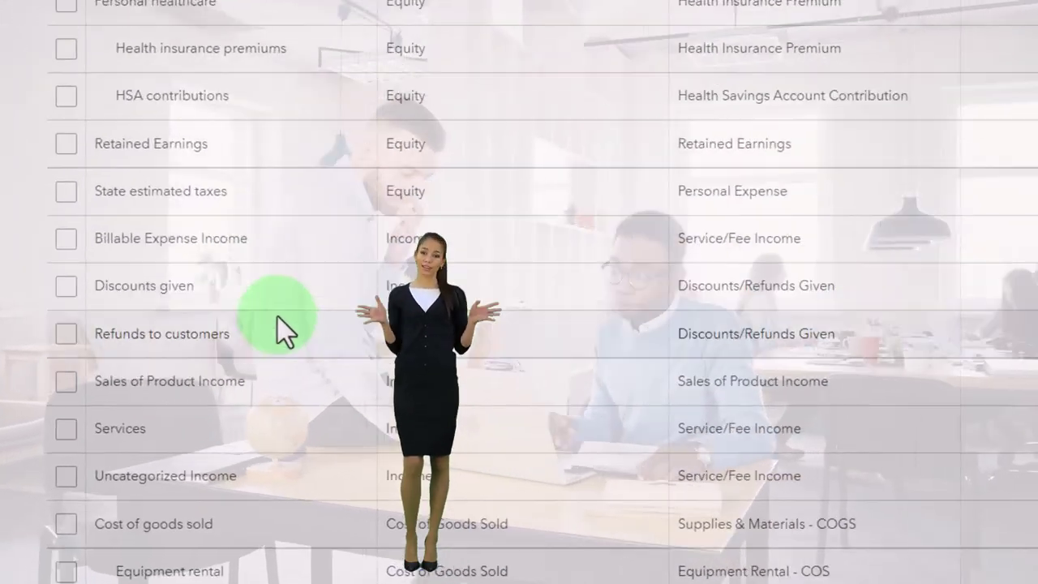
click(277, 328)
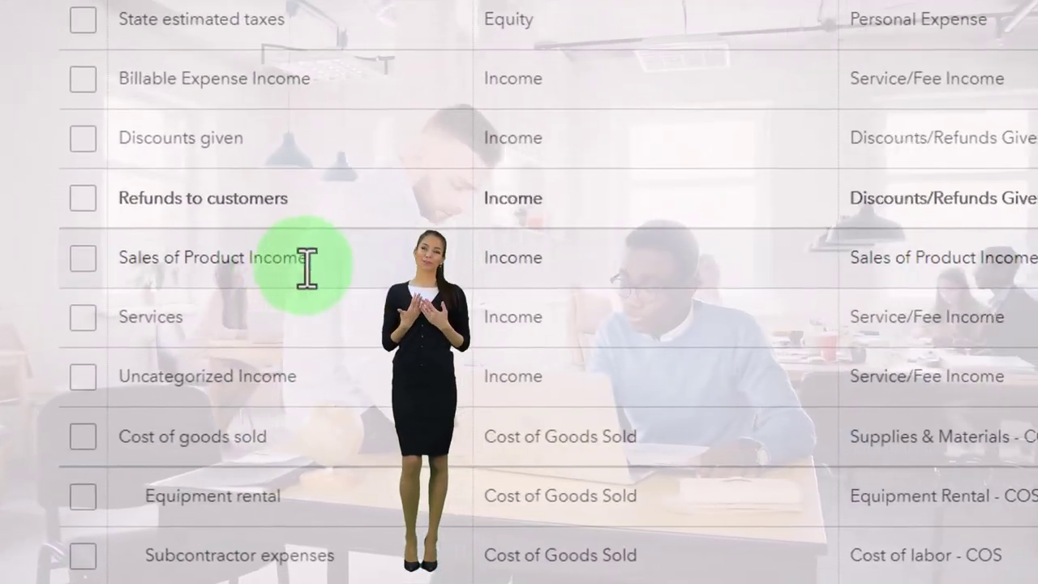
drag(307, 267, 117, 264)
key(ctrl+c)
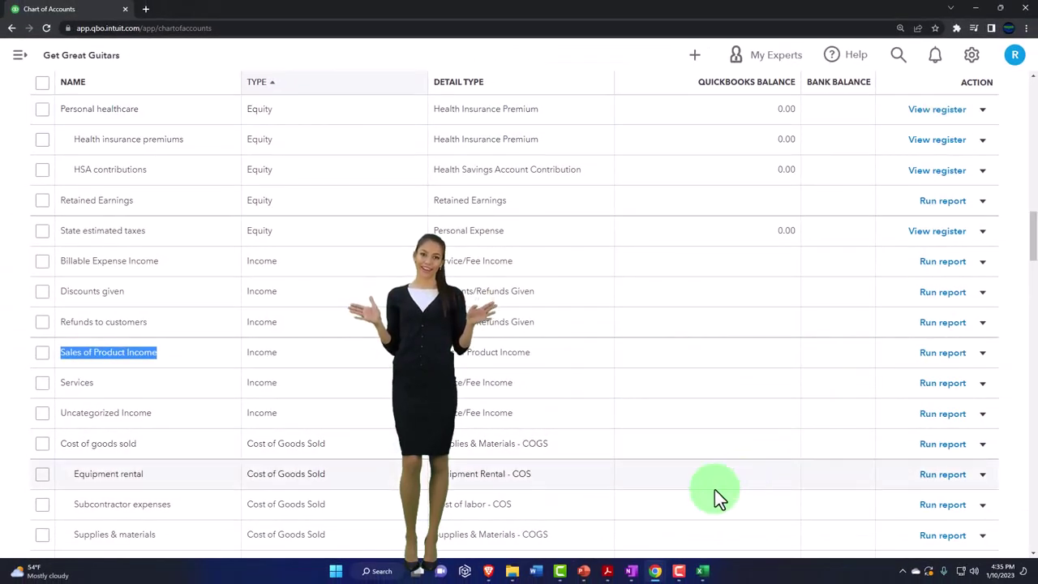
- Switch to the import file in Excel and fill Income Account for all six items with Sales of Product Income
mouse_move(706, 572)
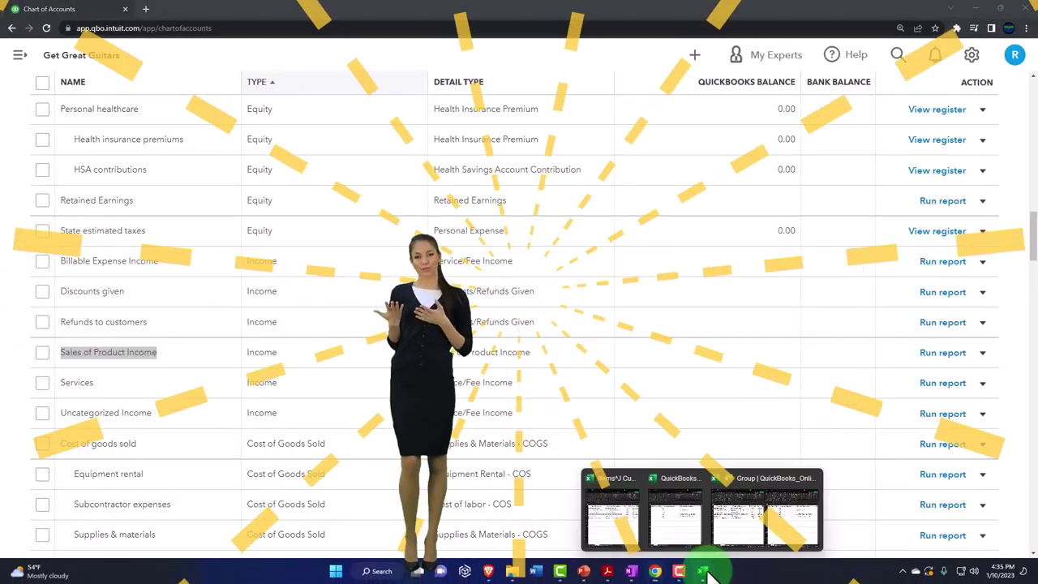
click(725, 533)
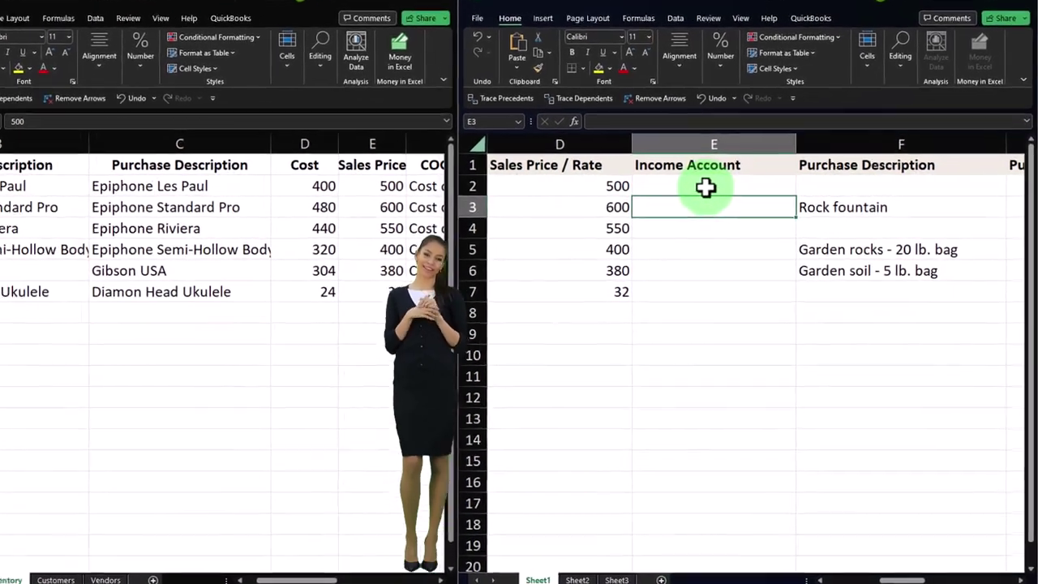
click(706, 185)
key(ctrl+v)
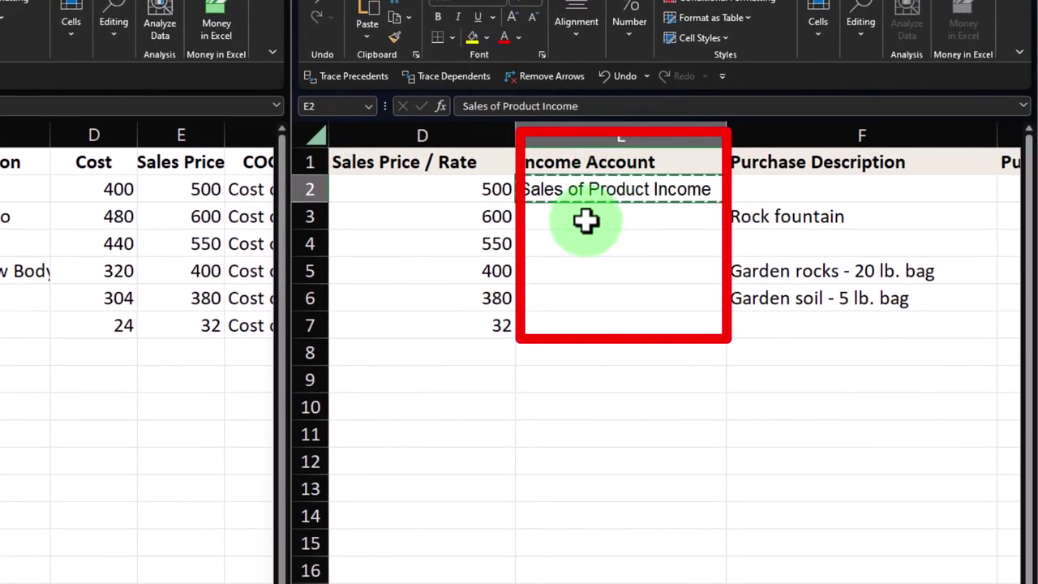
drag(586, 220, 597, 331)
text(Sales of Product Income Sales of Product Income Sales of Product Income Sales of Product Income Sales of Product Income)
click(592, 250)
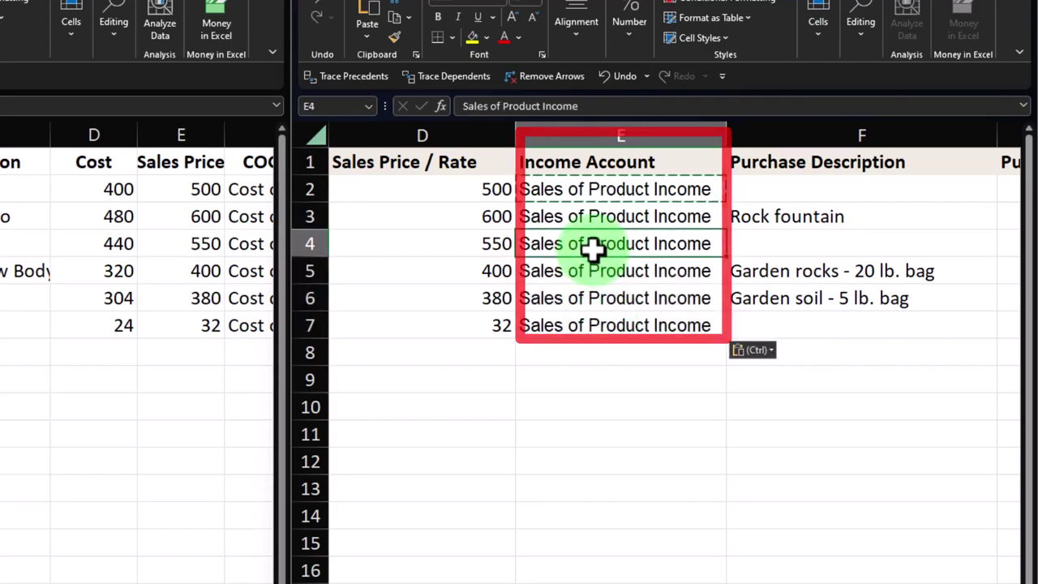
- Copy the six purchase descriptions, Epiphone Les Paul to Diamon Head Ukulele, from the company workbook into the import file's Purchase Description column
key(Right)
key(Right)
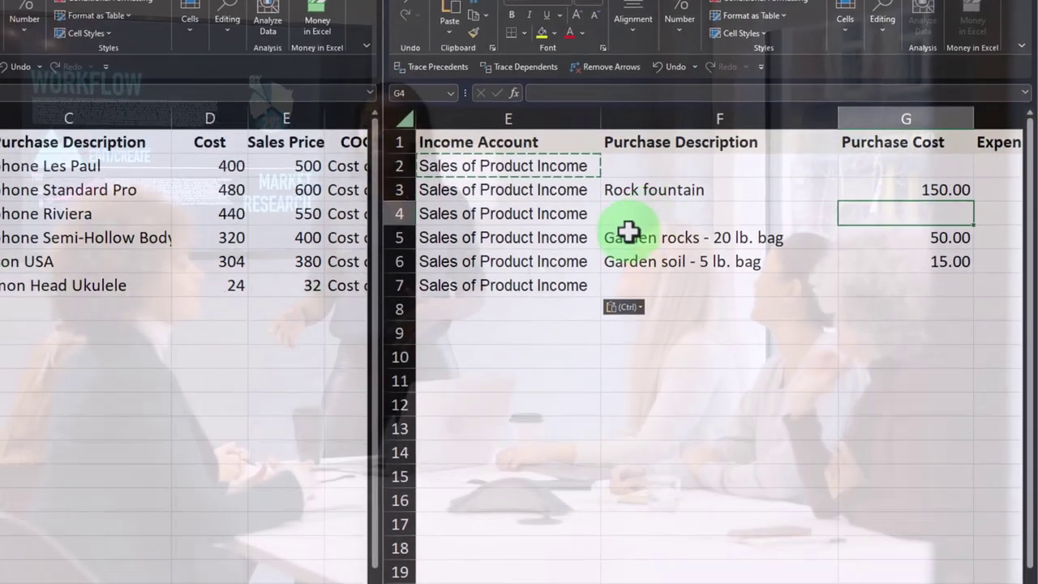
drag(106, 173, 99, 276)
key(ctrl+c)
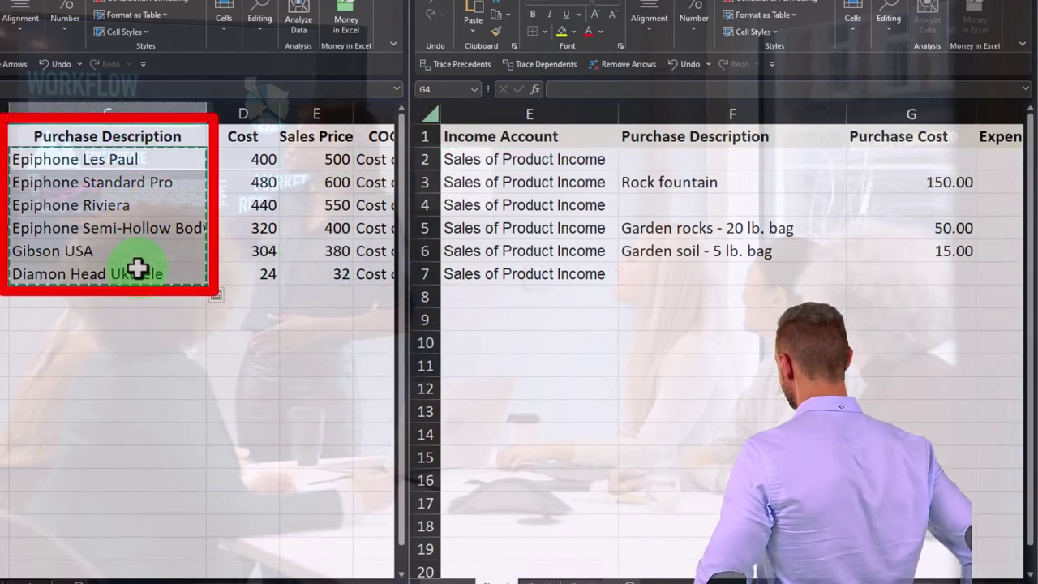
click(706, 154)
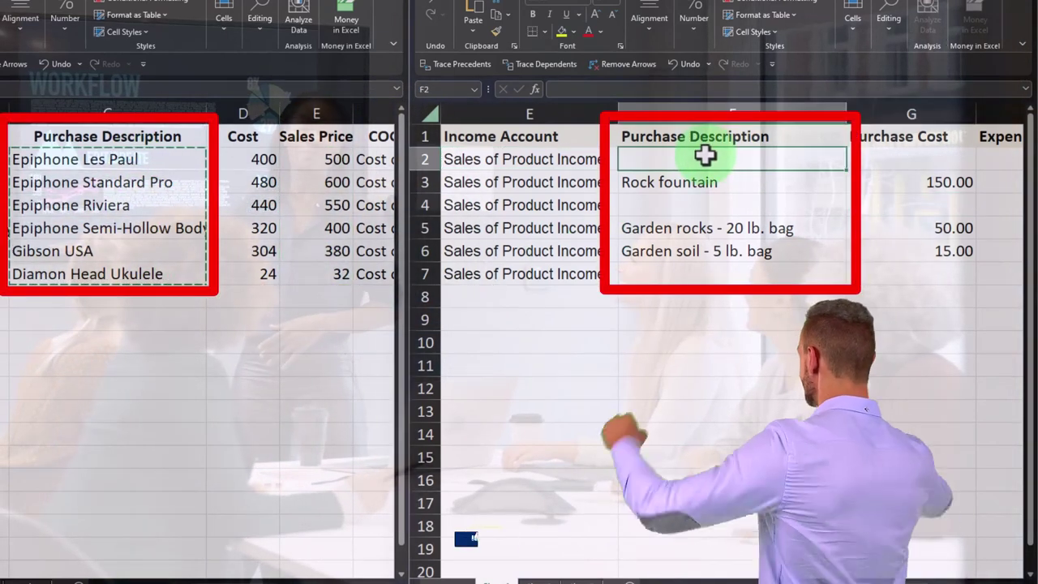
key(ctrl+v)
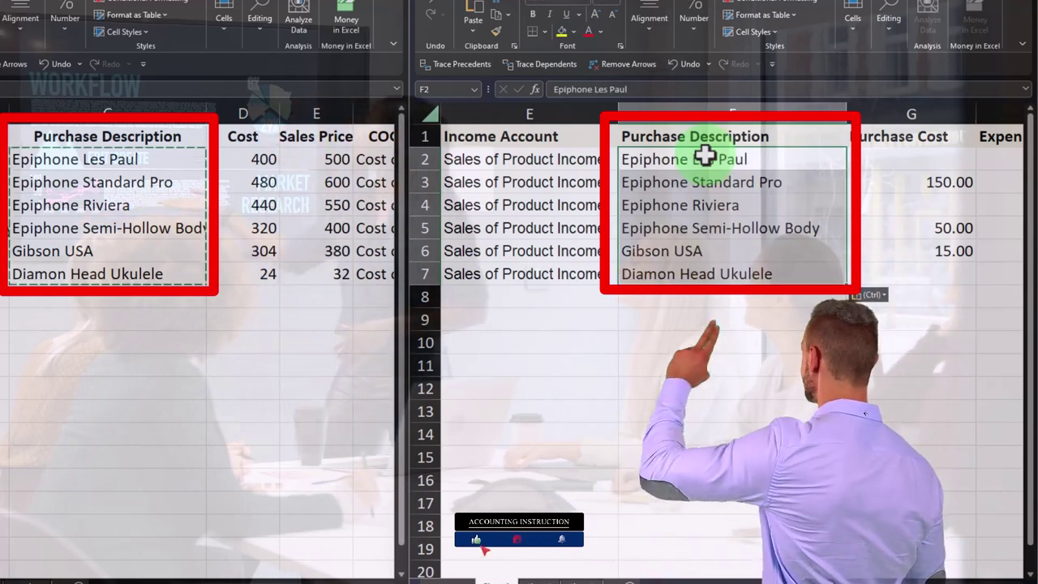
- Copy the six costs, 400 to 24, from the company workbook into the import file's Purchase Cost column
key(Right)
key(Right)
key(Right)
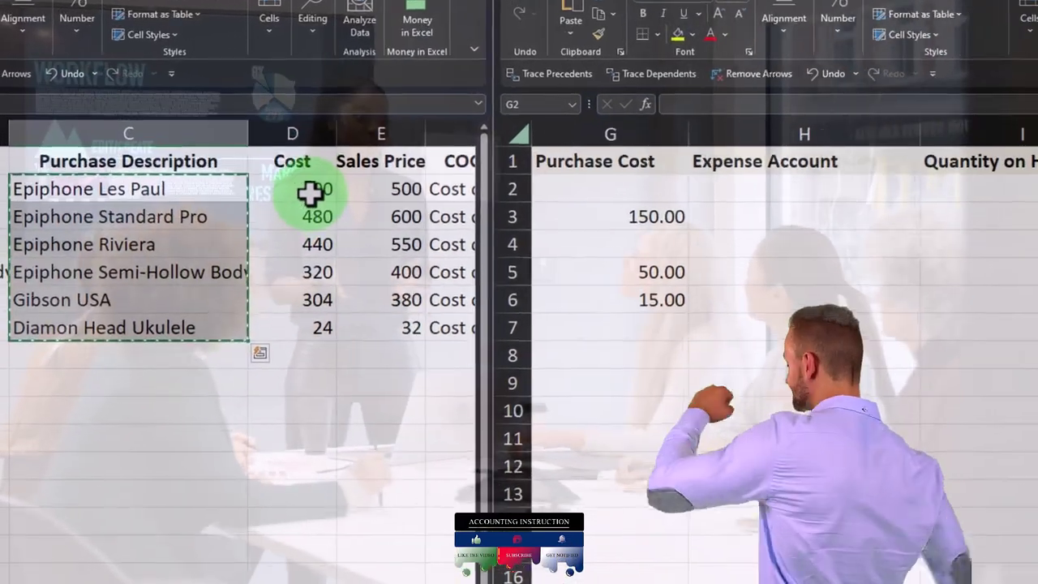
drag(310, 192, 318, 327)
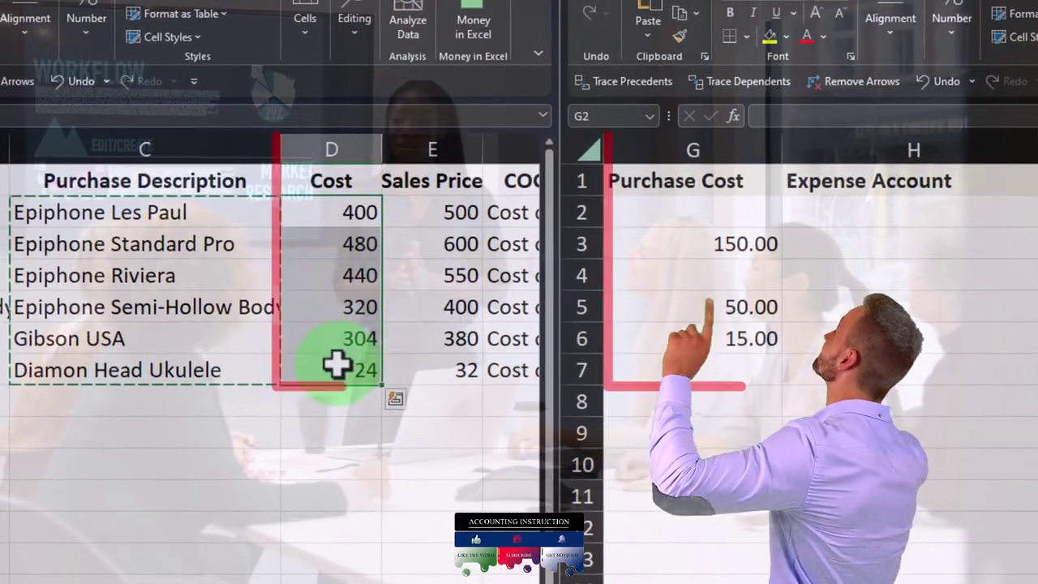
key(ctrl+c)
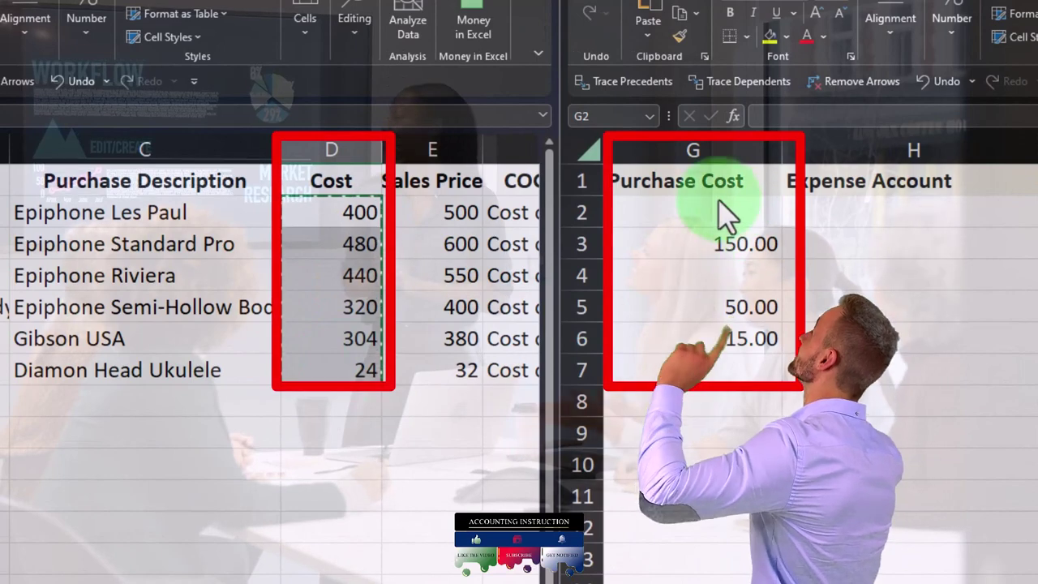
click(696, 207)
key(ctrl+v)
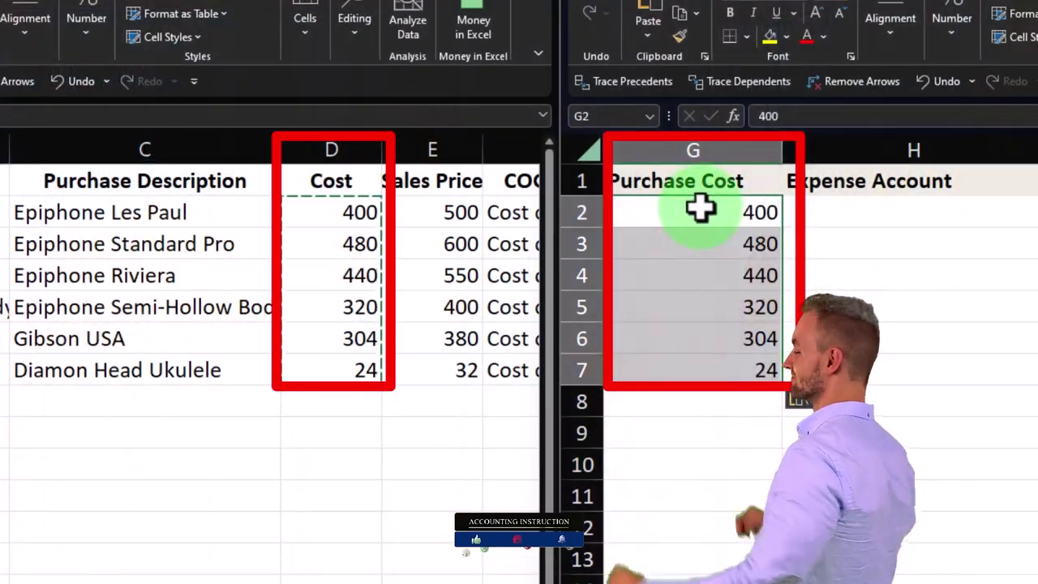
- Review the import file's columns from Type through Quantity on Hand
key(Left)
key(Left)
key(Left)
key(Left)
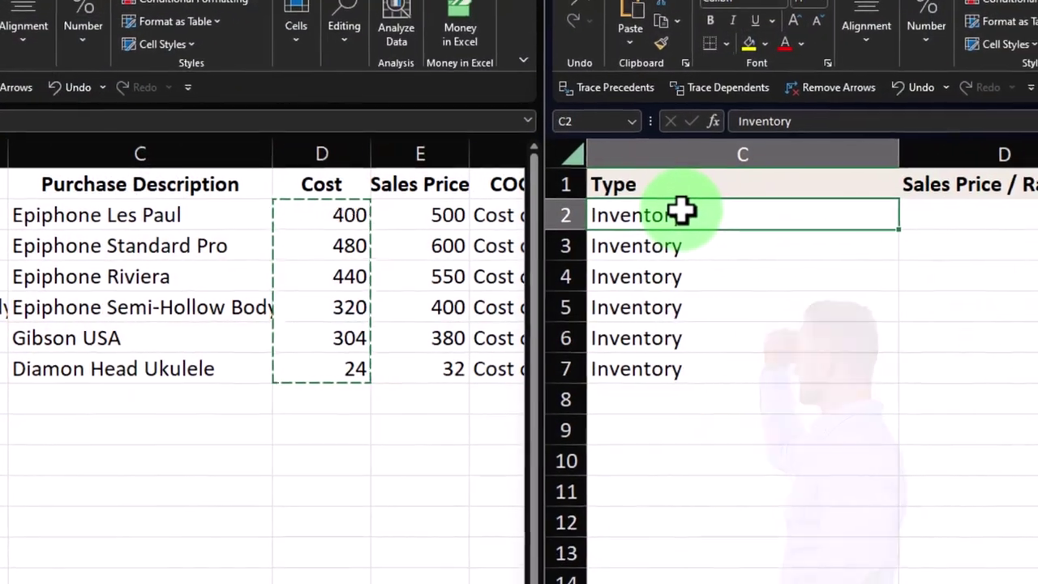
key(Right)
key(Right)
key(Right)
key(Right)
key(Right)
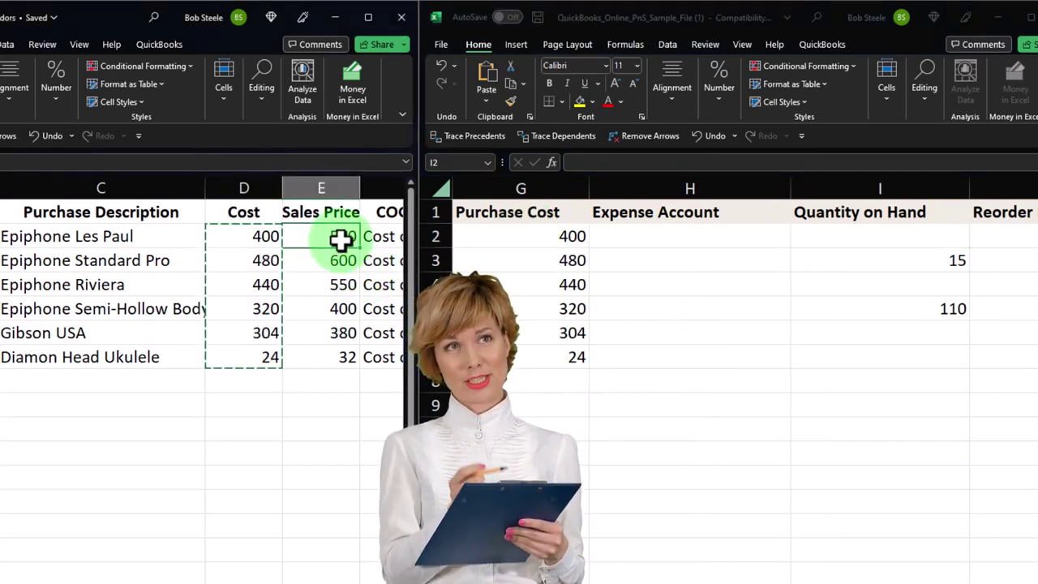
- Copy the six Cost of Goods Sold entries from the workbook's COGS Account column into the import file's Expense Account column
key(Right)
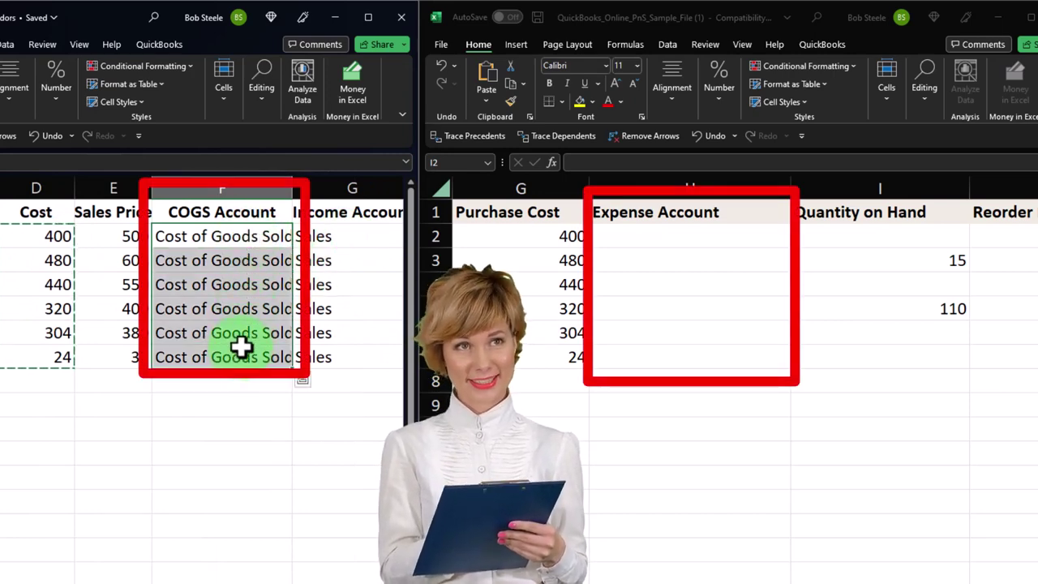
click(661, 257)
key(ctrl+v)
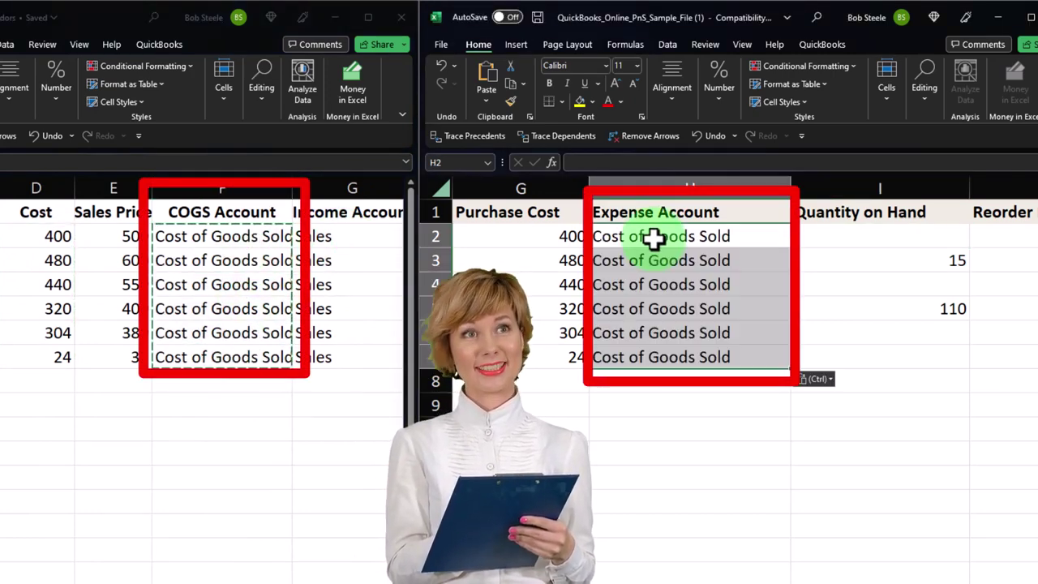
- Copy the quantities 1, 1, 1, 2, 3 and 1 from the company workbook into the import file's Quantity on Hand column
key(Right)
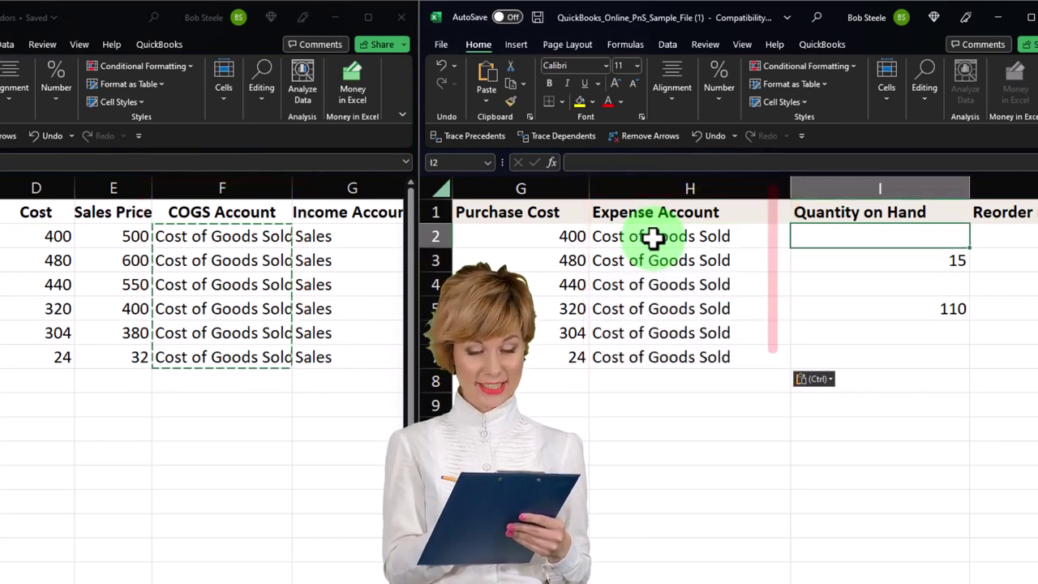
click(335, 243)
key(Right)
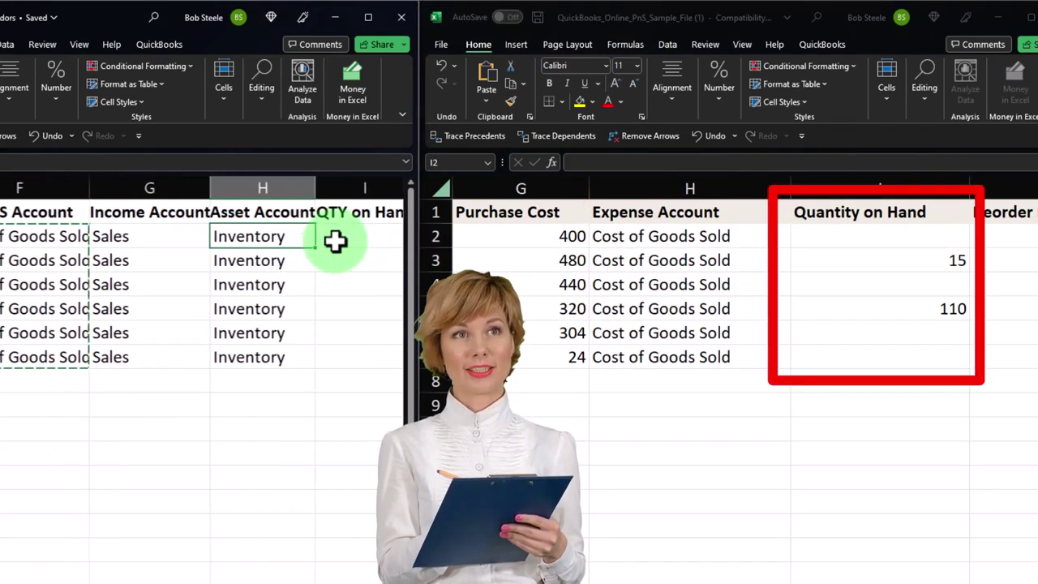
key(Right)
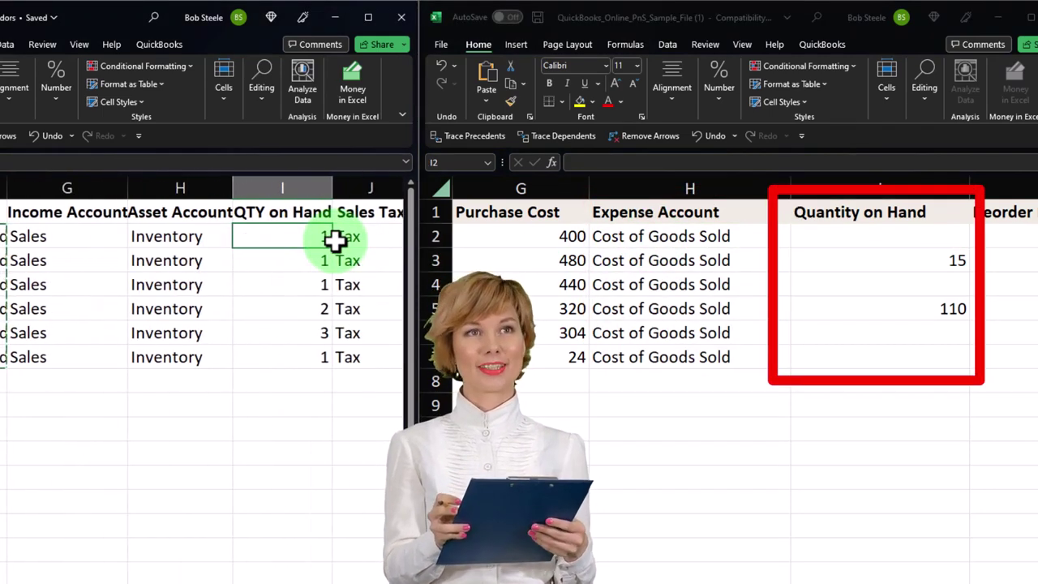
key(Right)
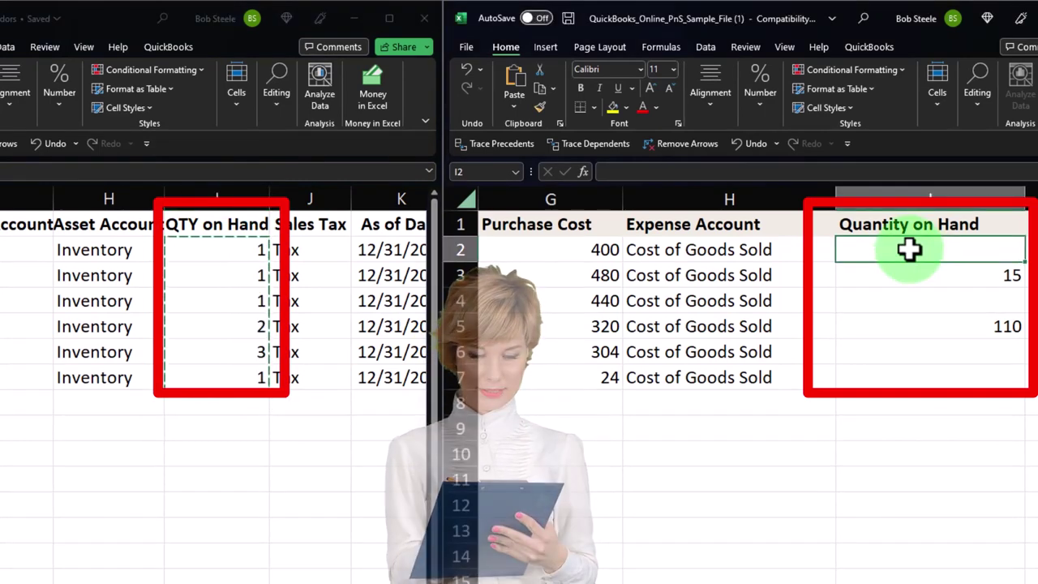
key(ctrl+v)
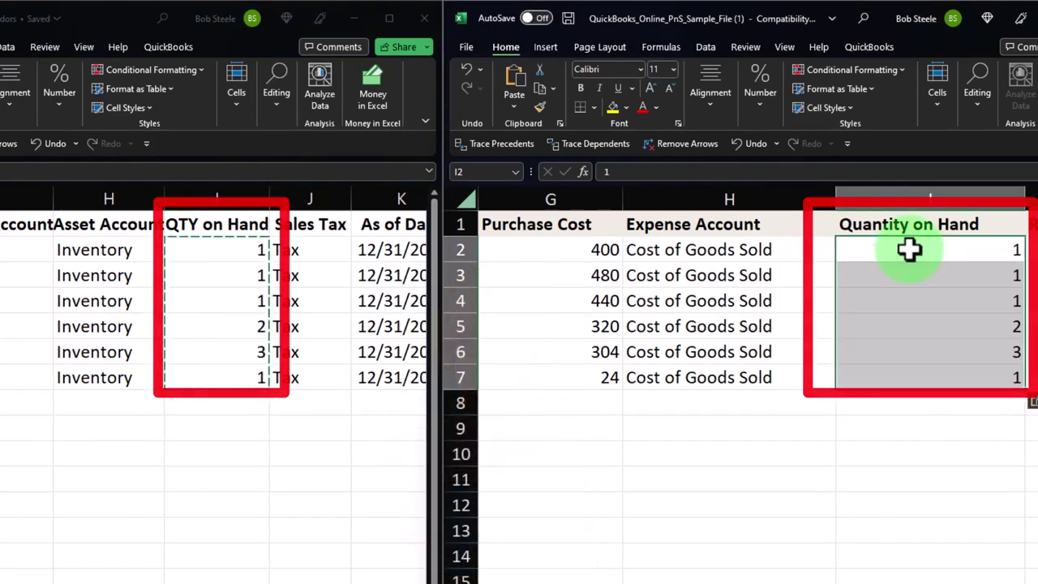
- Set the Reorder Point to 0 for all six items in the import file
key(Right)
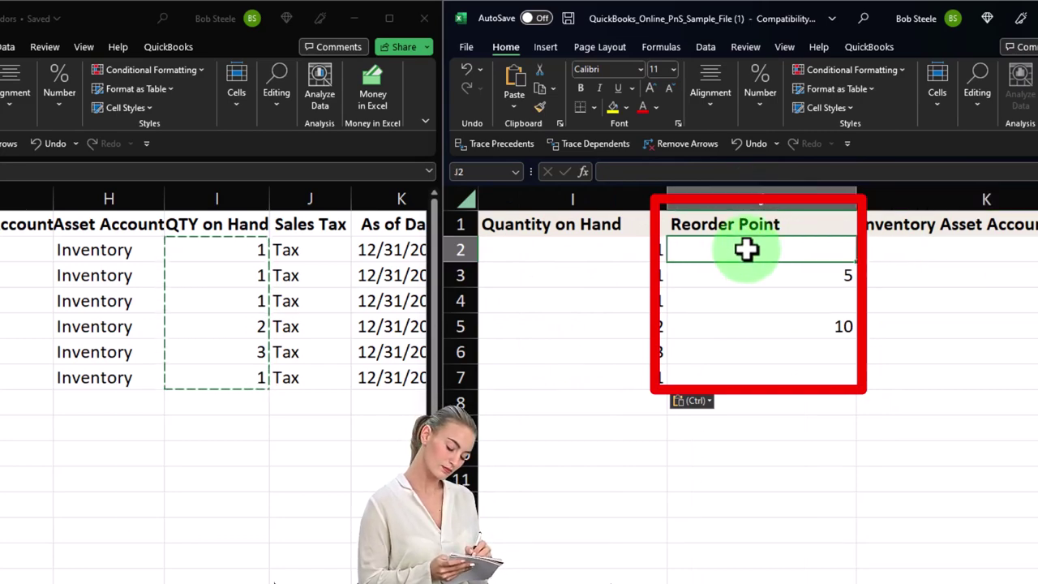
text(0)
key(Return)
text(0)
key(Return)
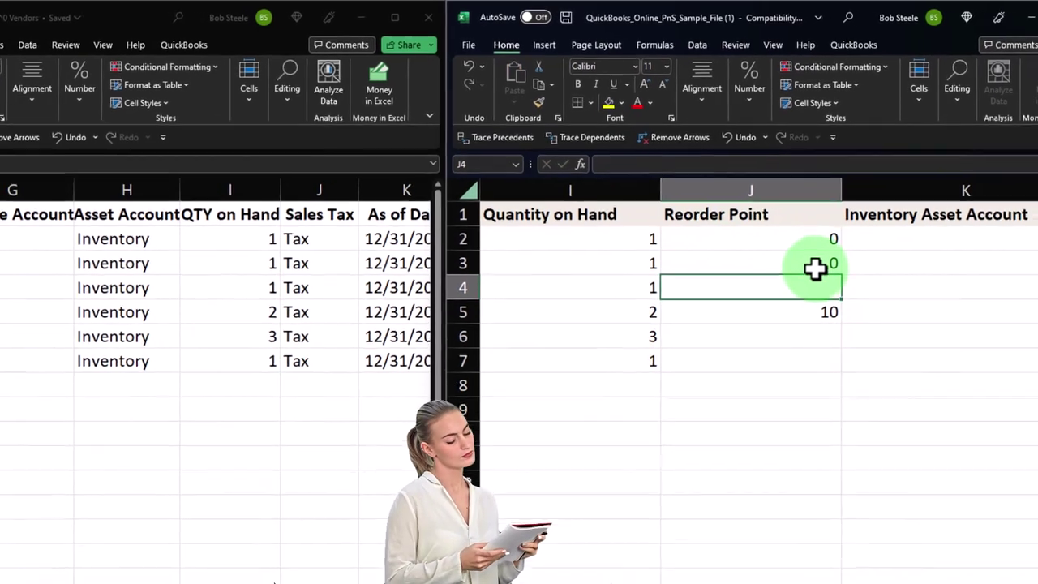
click(816, 268)
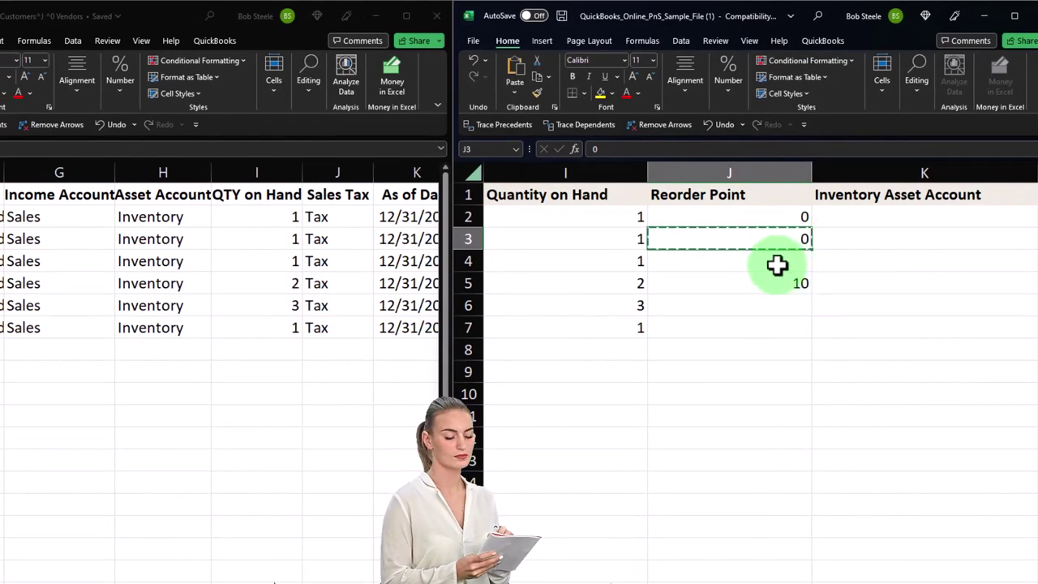
key(ctrl+v)
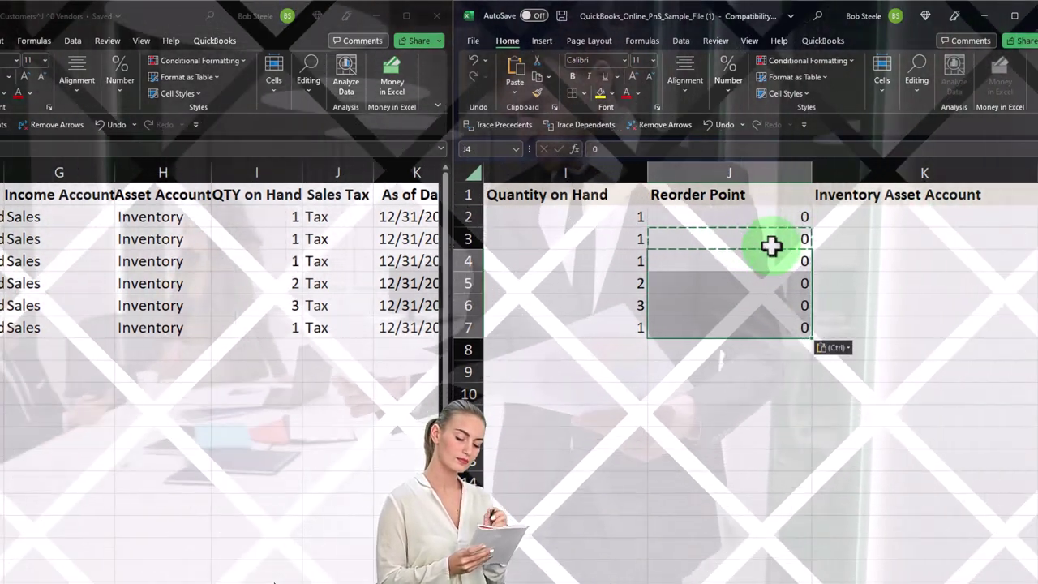
- Switch to QuickBooks Online and examine the inventory accounts in the chart of accounts for the import file's Inventory Asset Account column
key(Right)
key(Right)
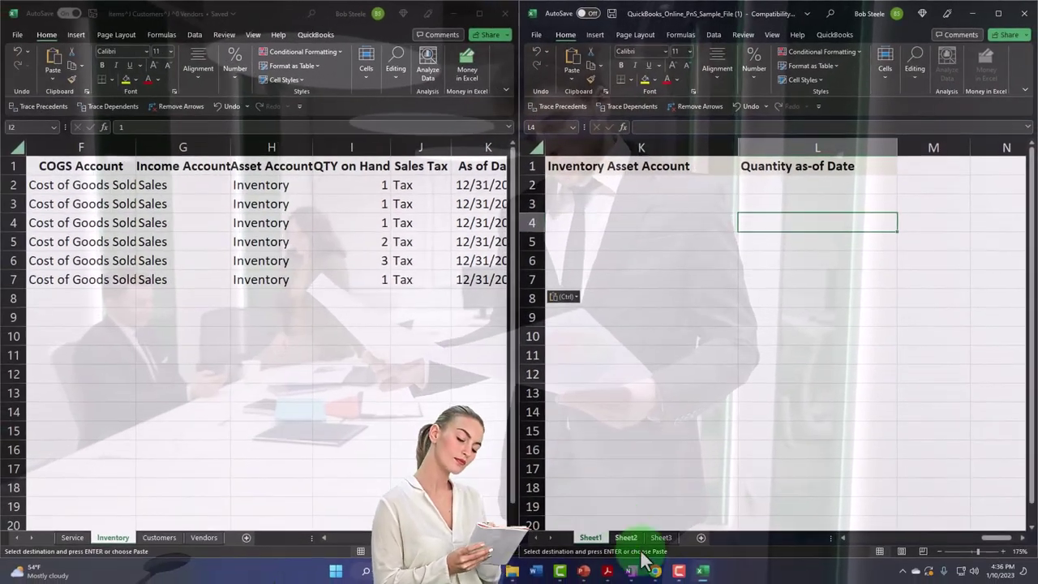
mouse_move(655, 568)
click(648, 512)
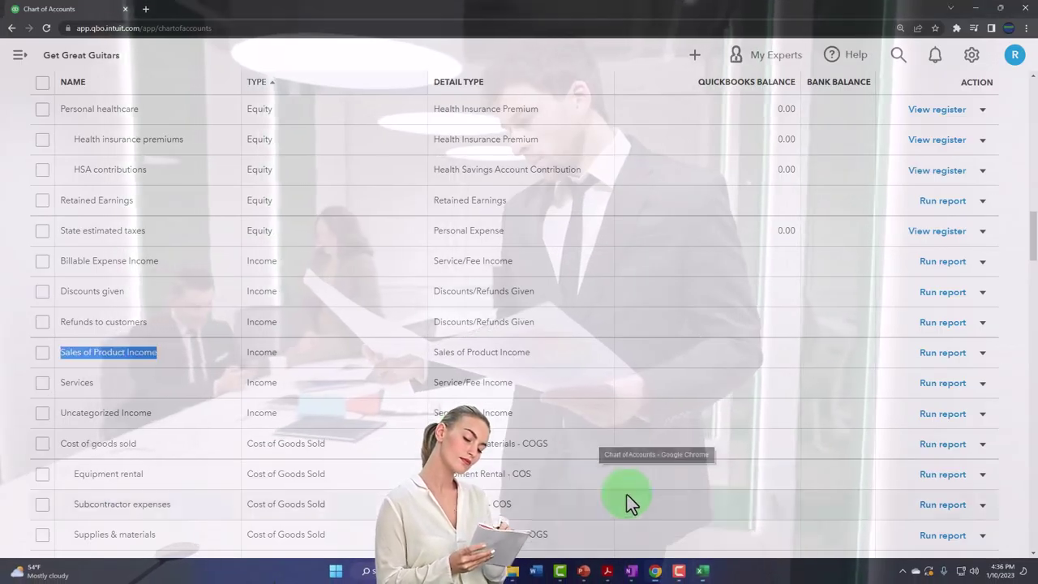
scroll(376, 416, up, 7)
scroll(378, 413, up, 6)
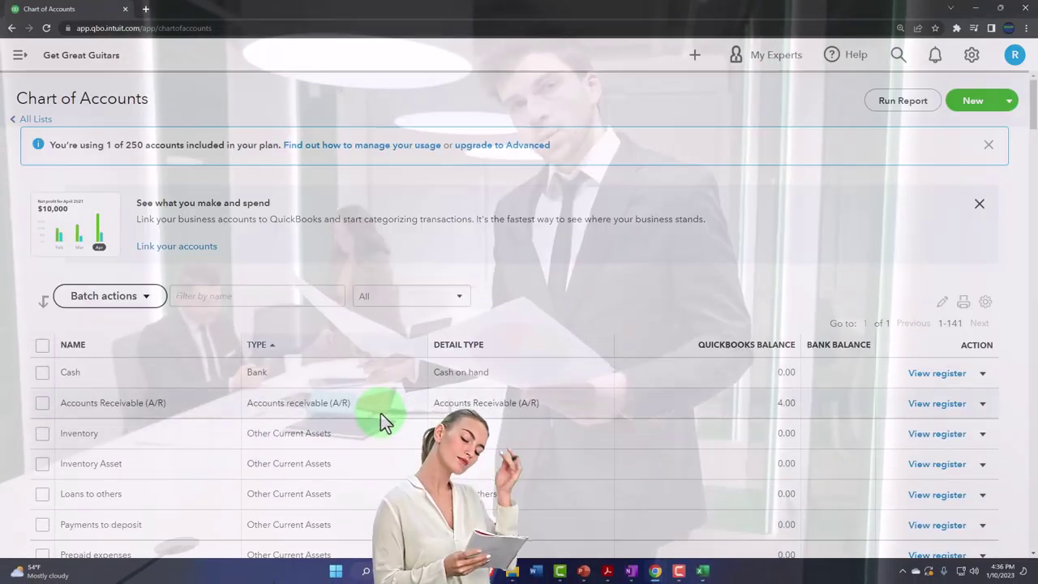
scroll(380, 413, down, 2)
scroll(324, 413, down, 1)
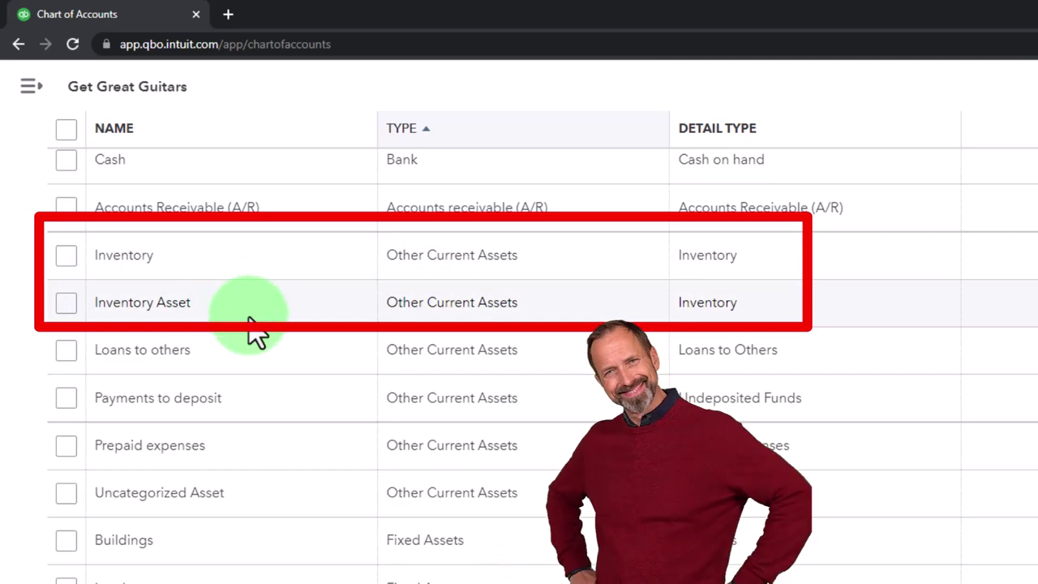
- Open a new inventory item form under Products and Services and copy the name in its Inventory asset account field
scroll(249, 335, up, 2)
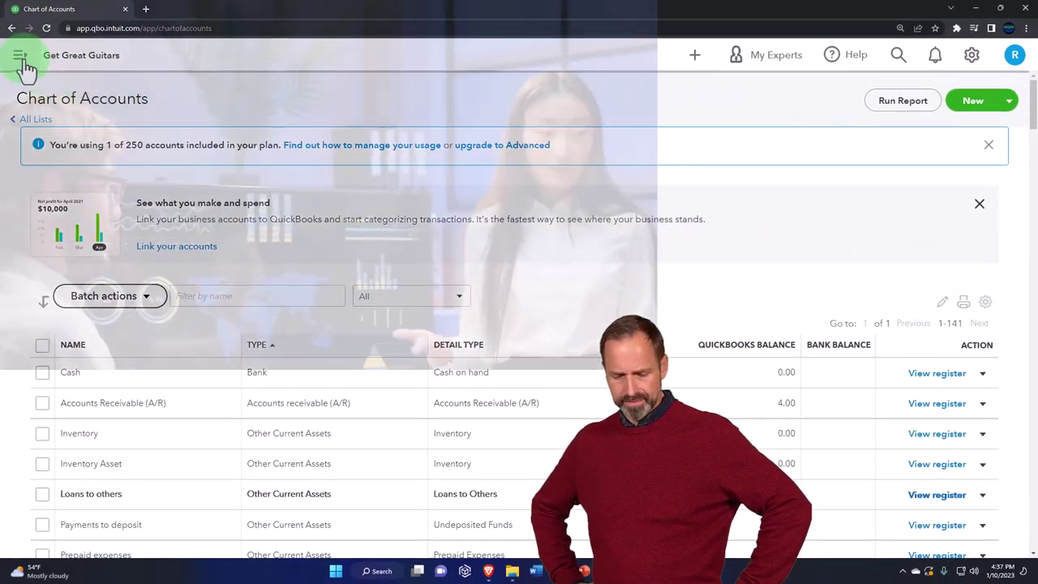
click(19, 57)
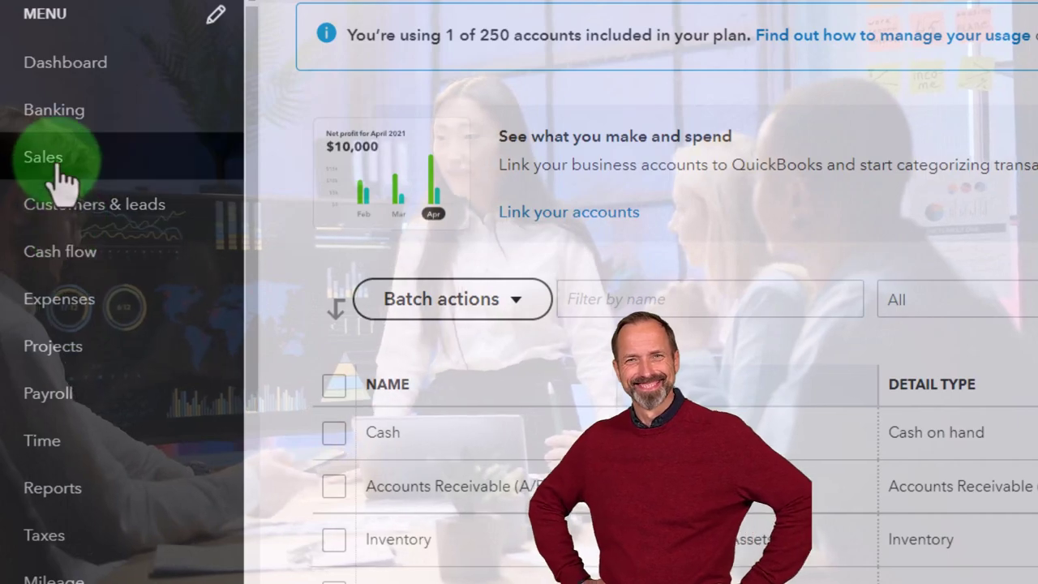
click(62, 179)
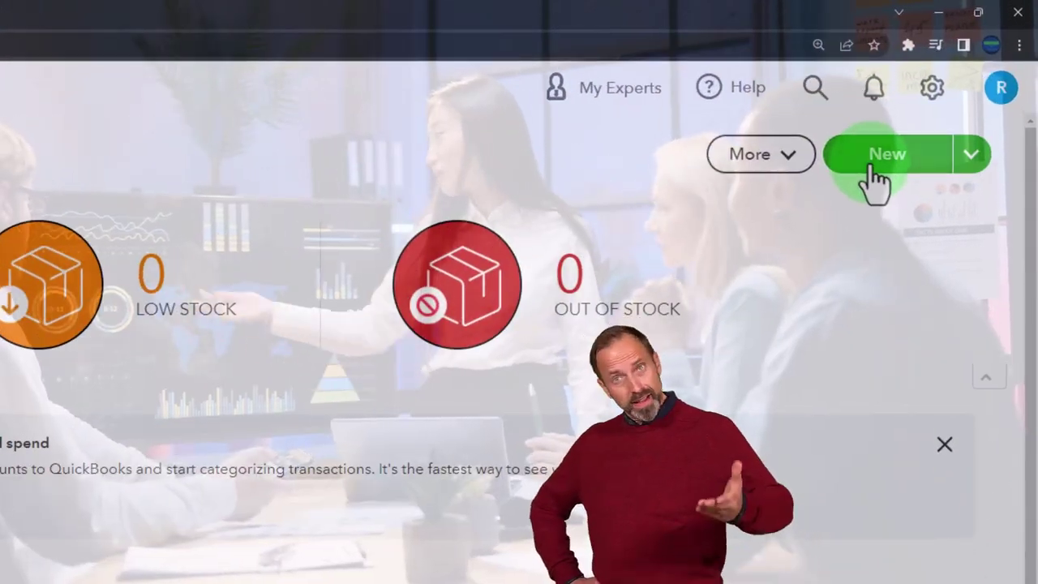
click(871, 167)
click(630, 204)
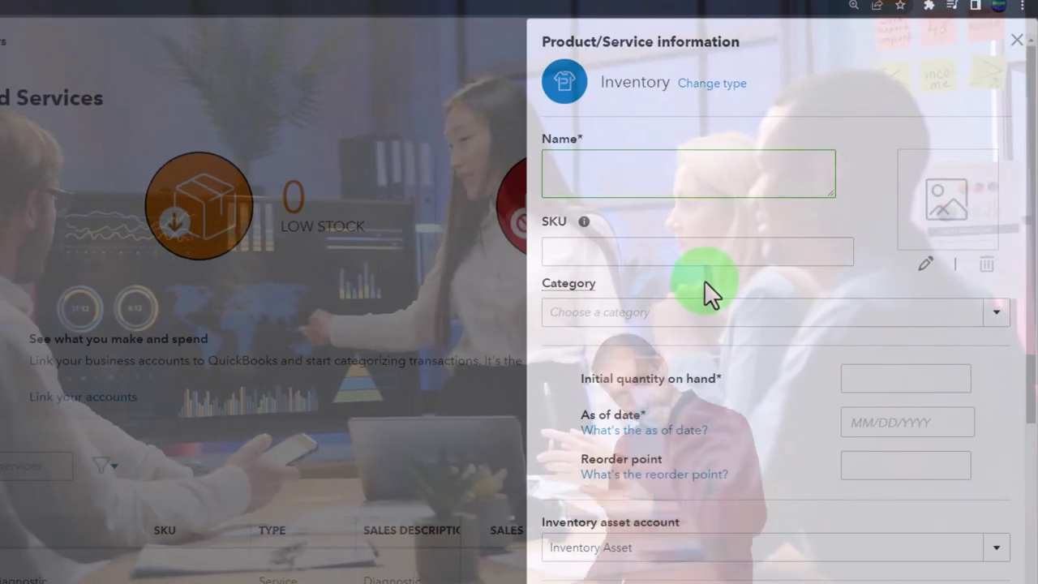
scroll(704, 296, down, 4)
scroll(709, 365, up, 2)
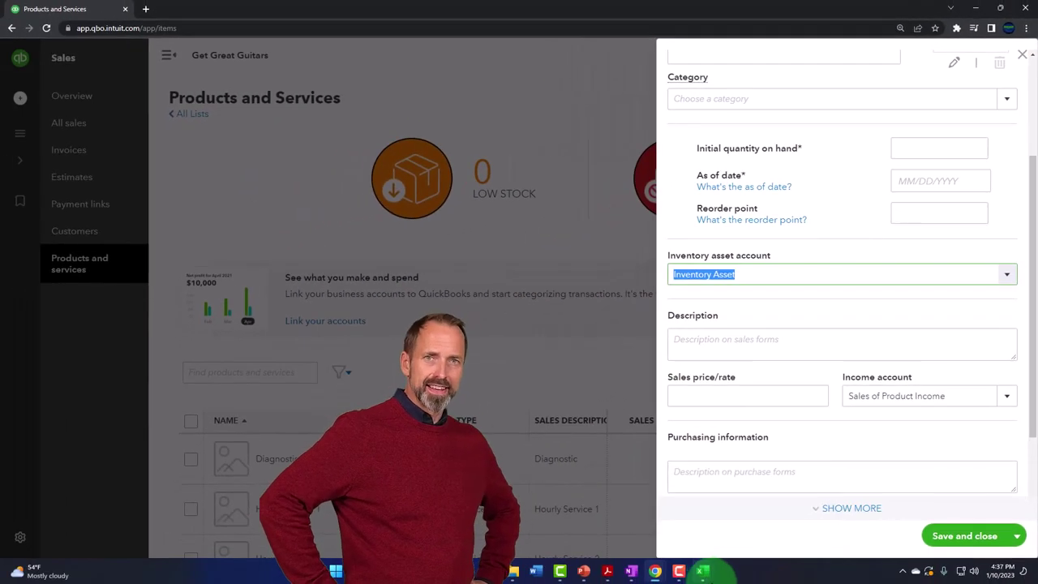
- Enter Inventory Asset in the import file's Inventory Asset Account column and fill it down for all six items, K2 to K7
mouse_move(712, 572)
click(709, 535)
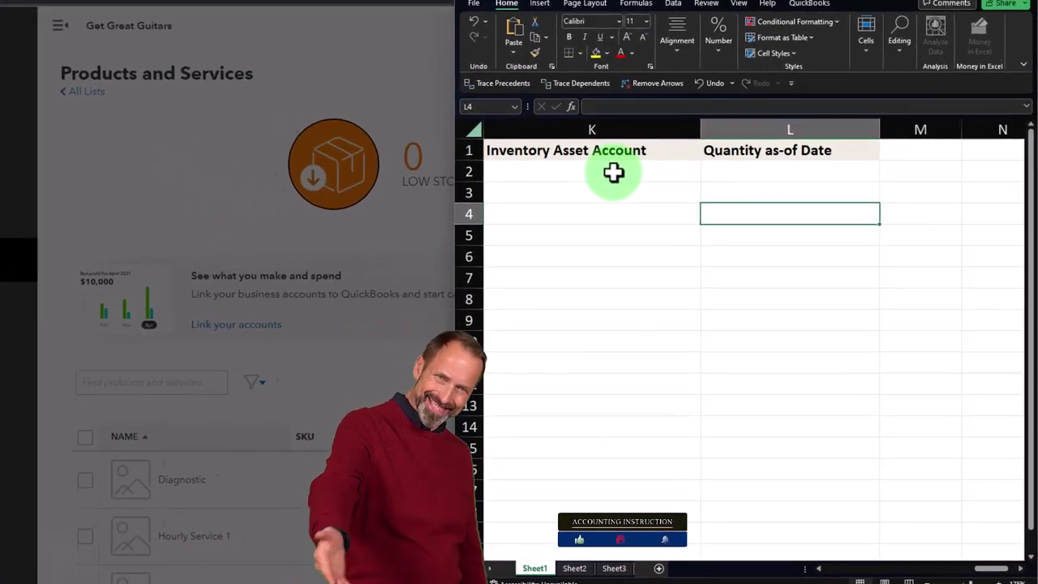
click(661, 185)
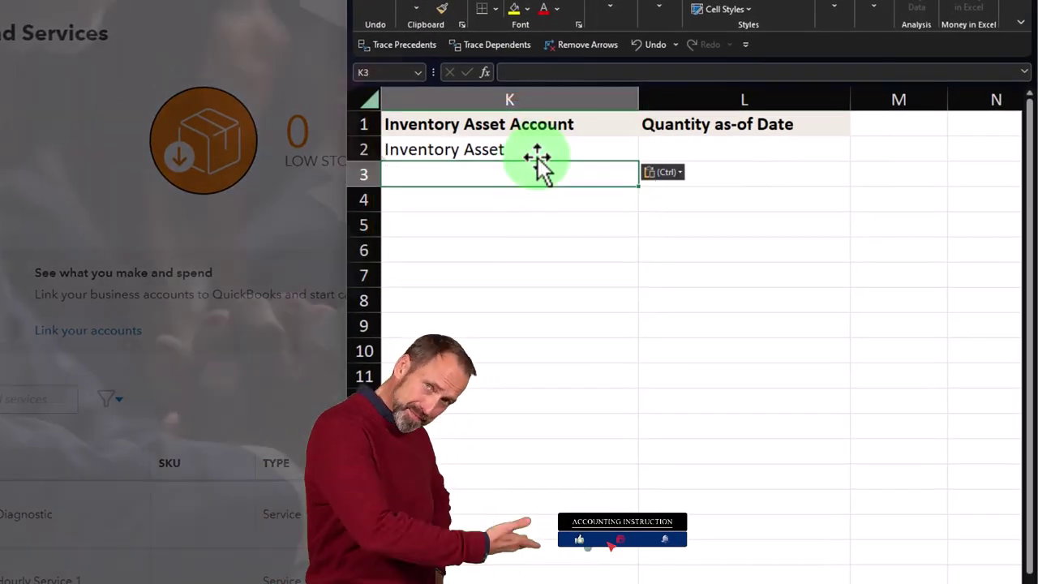
scroll(530, 162, left, 3)
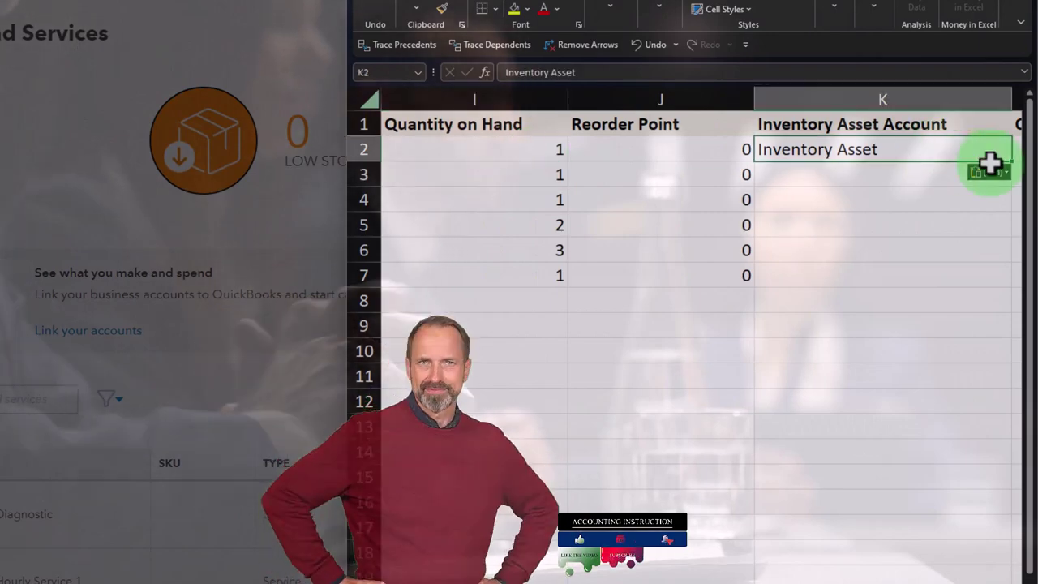
drag(1005, 275, 997, 297)
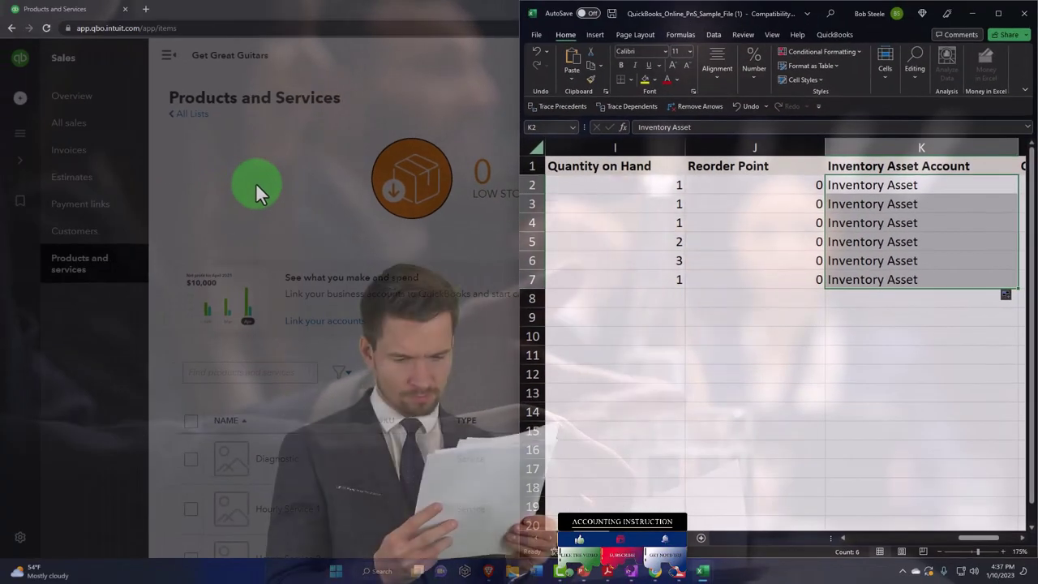
- Switch back to QuickBooks Online, close the new item form without saving, and open Get Great Guitars' chart of accounts
click(256, 182)
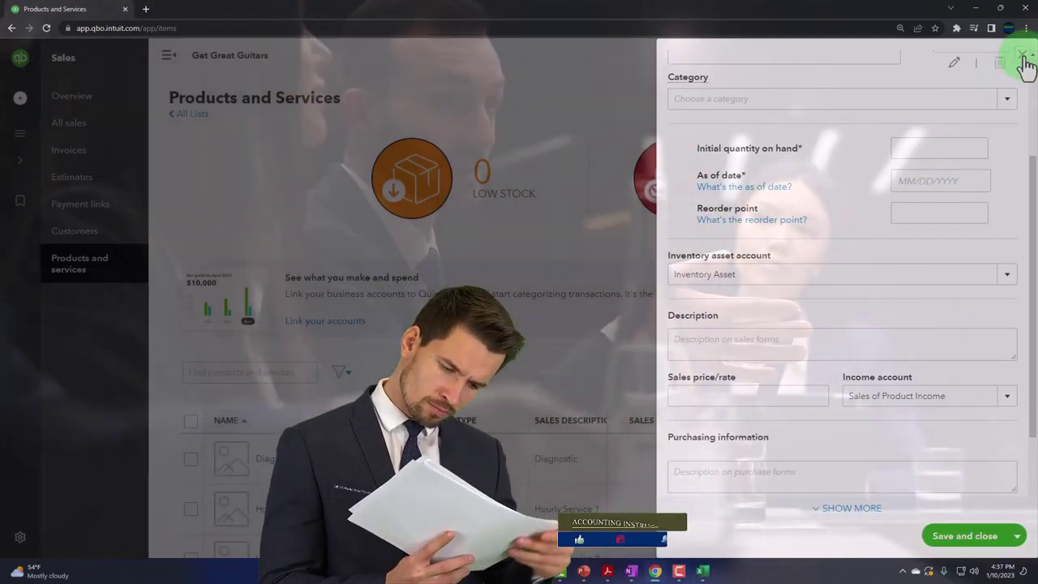
click(1023, 57)
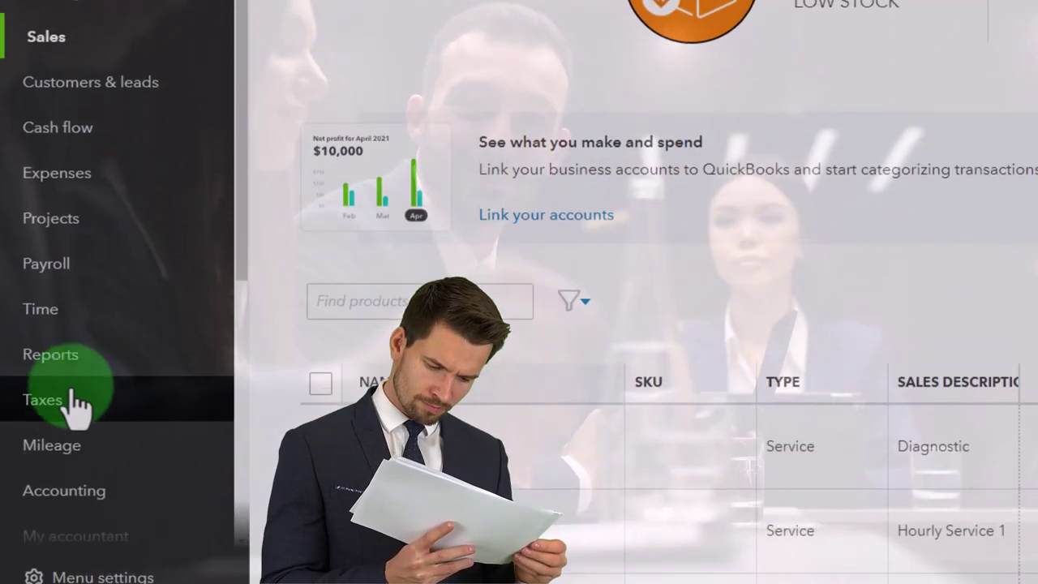
click(89, 486)
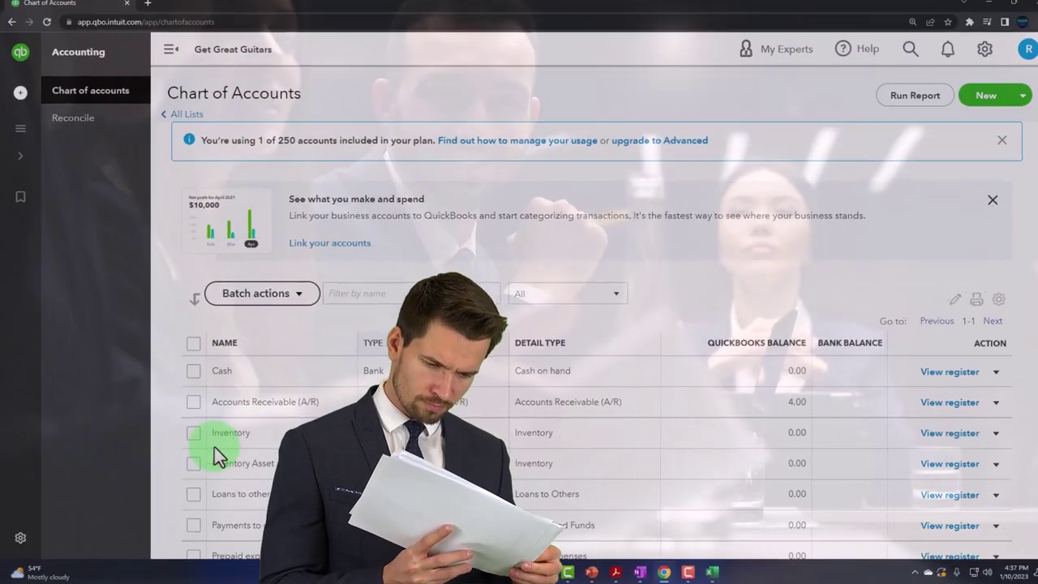
click(159, 58)
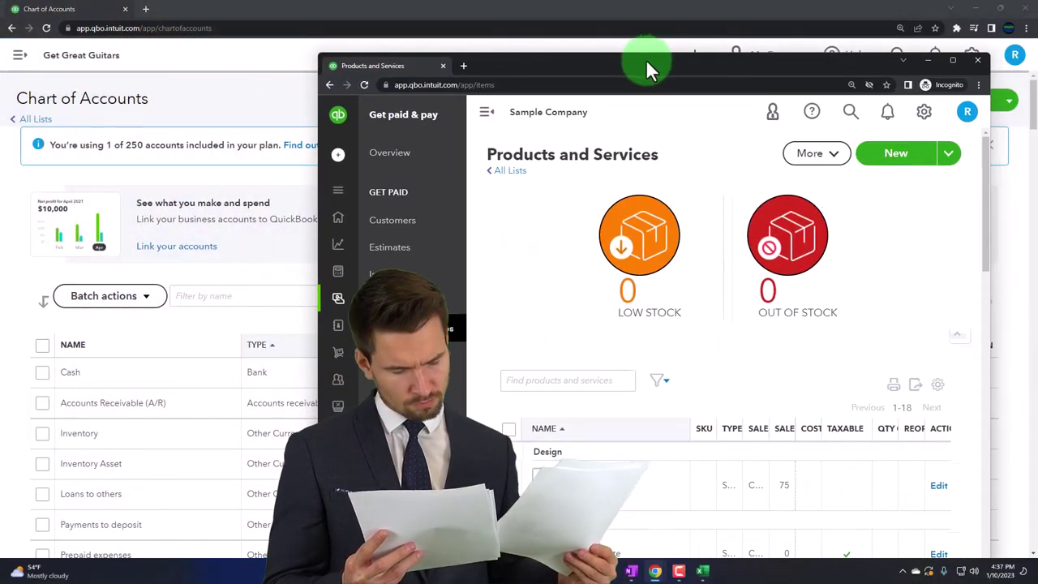
- Bring up the sample company's QuickBooks window and open its chart of accounts for comparison
drag(646, 59, 580, 38)
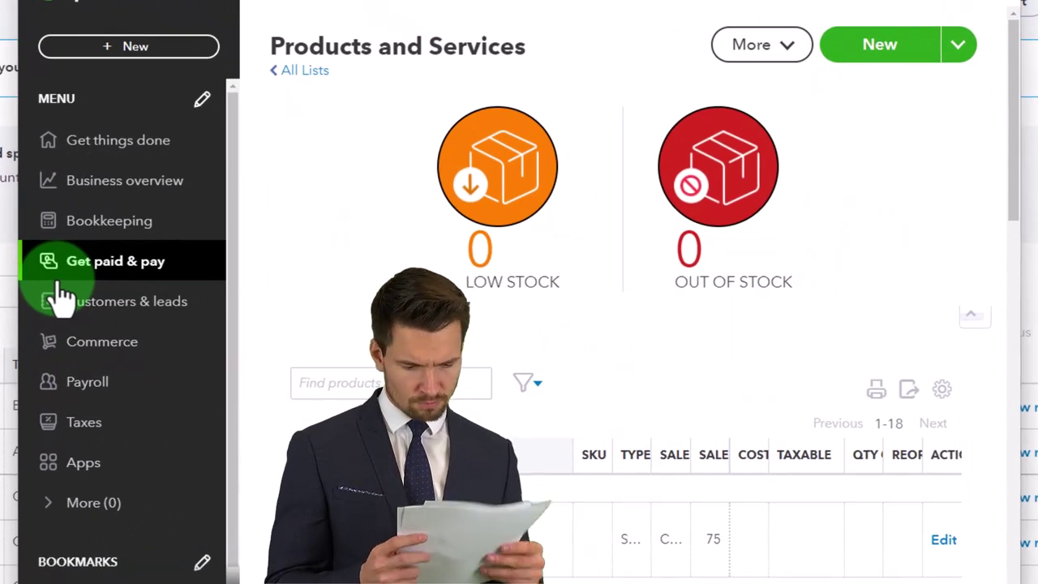
click(74, 224)
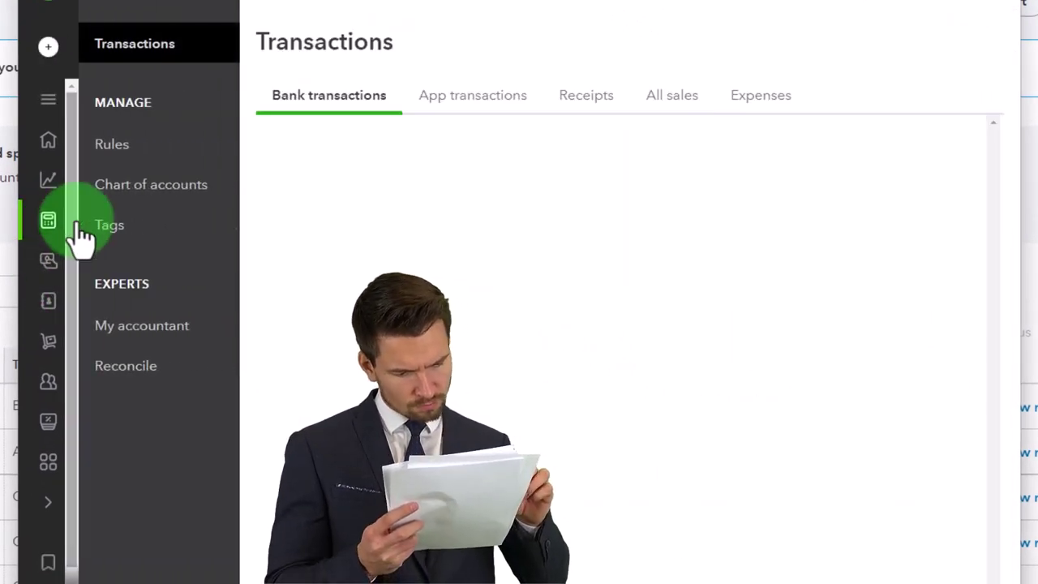
click(137, 188)
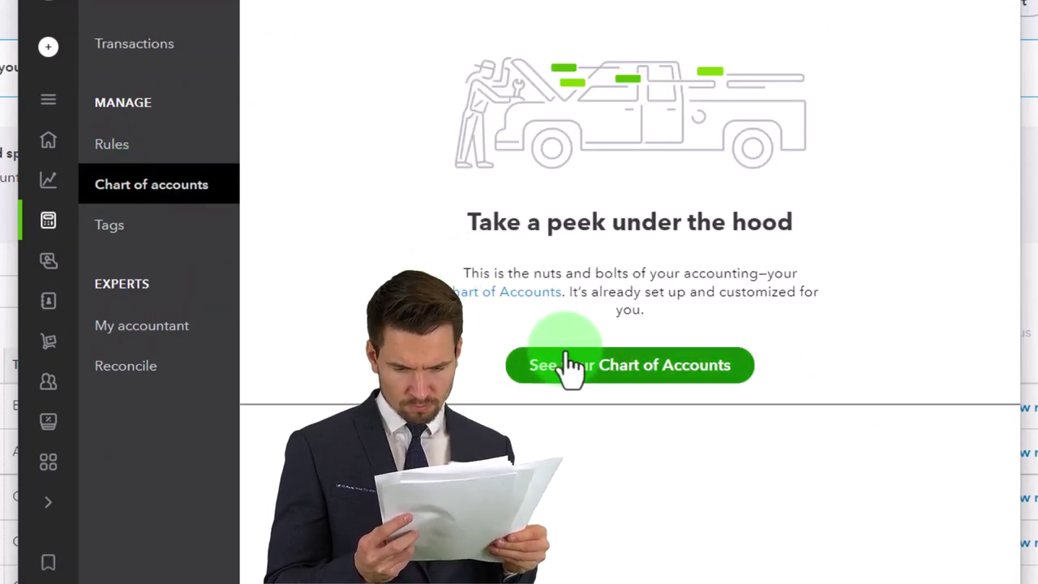
click(568, 365)
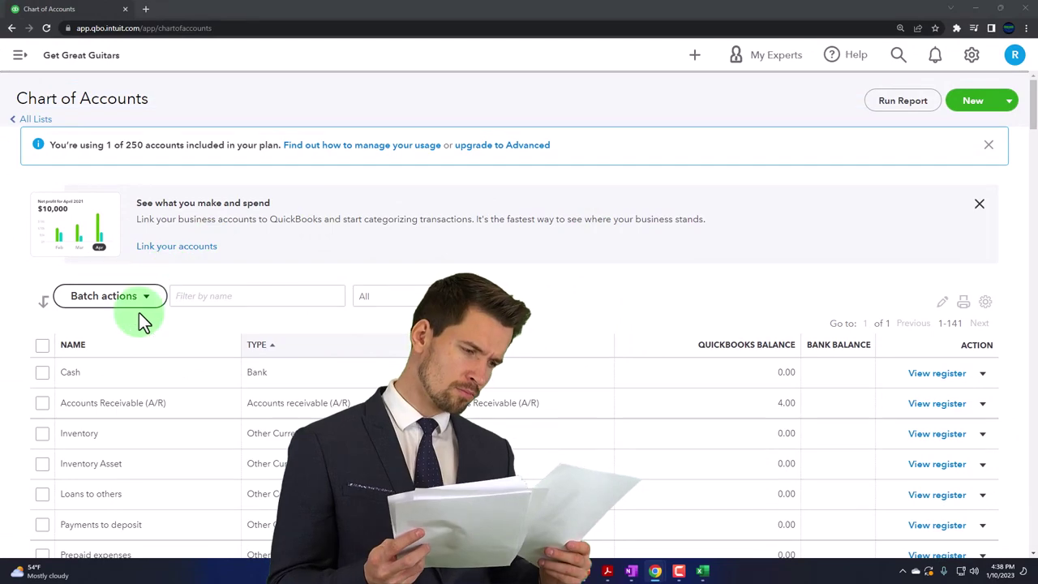
- Make the duplicate Inventory account inactive in Get Great Guitars' chart of accounts, keeping Inventory Asset
scroll(142, 324, down, 3)
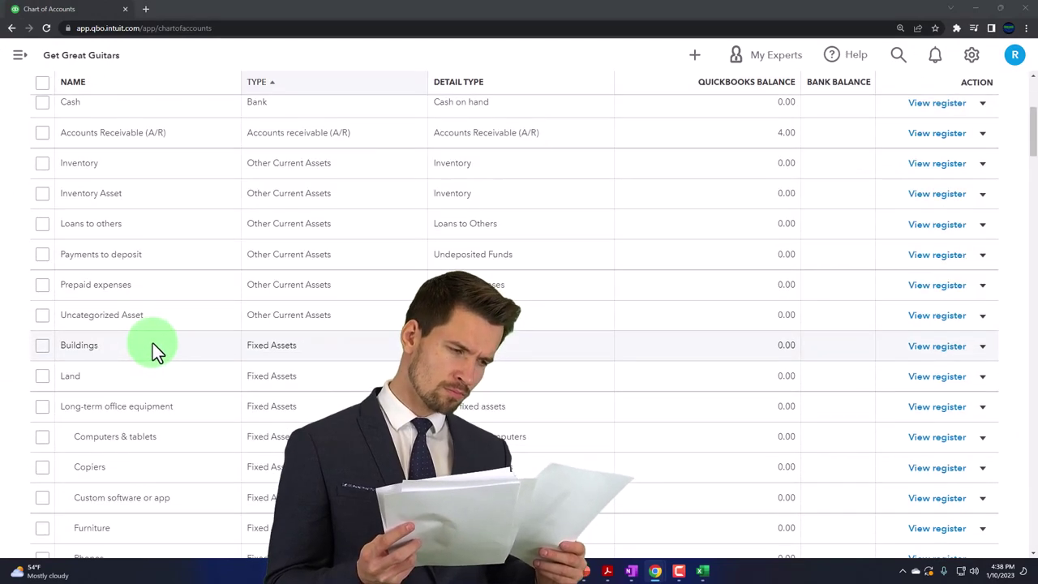
scroll(138, 325, up, 1)
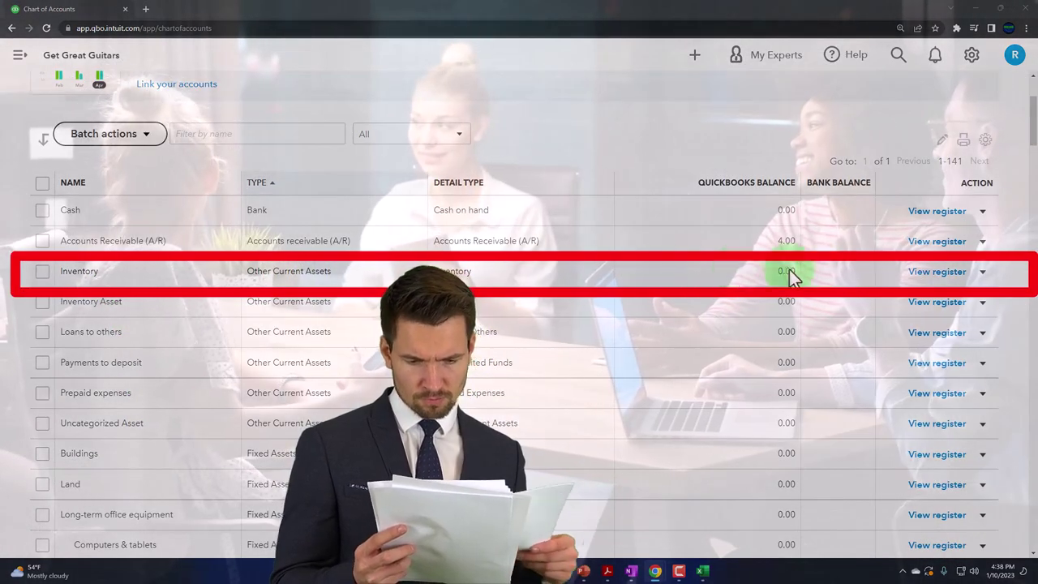
click(983, 274)
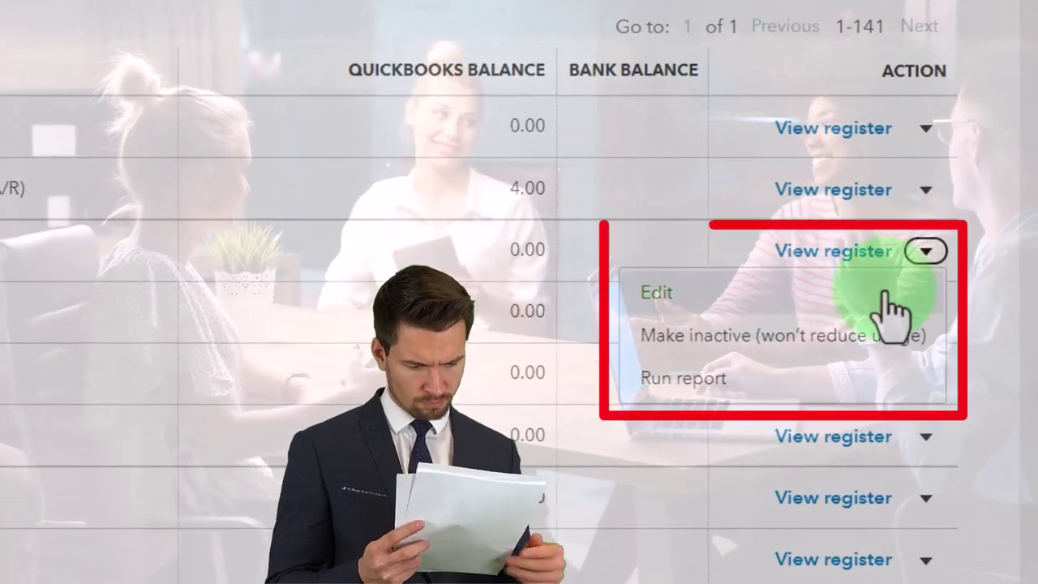
click(829, 347)
click(610, 347)
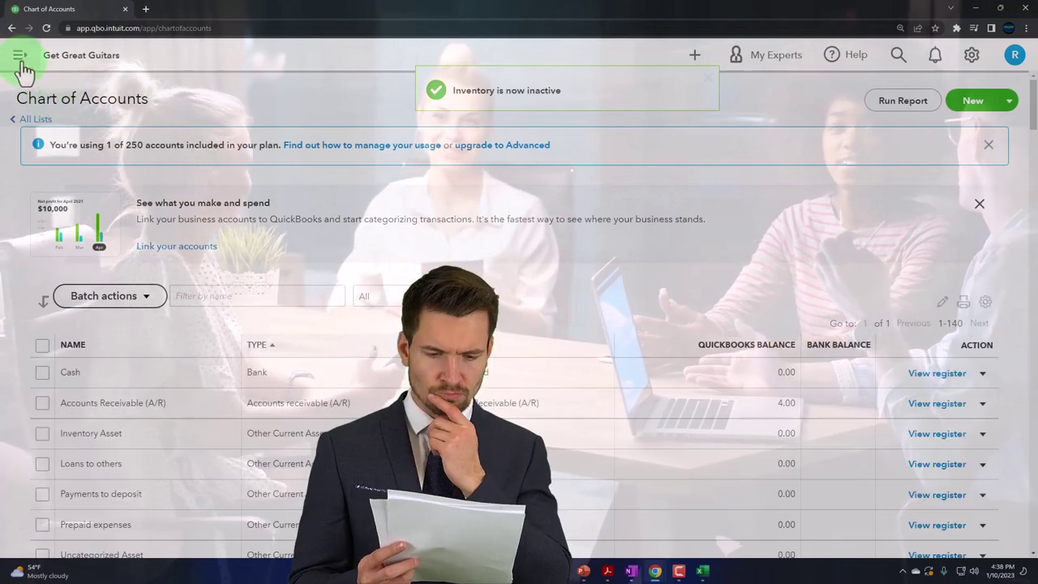
- Return to Get Great Guitars' Products and Services list and collapse the navigation menu
click(19, 57)
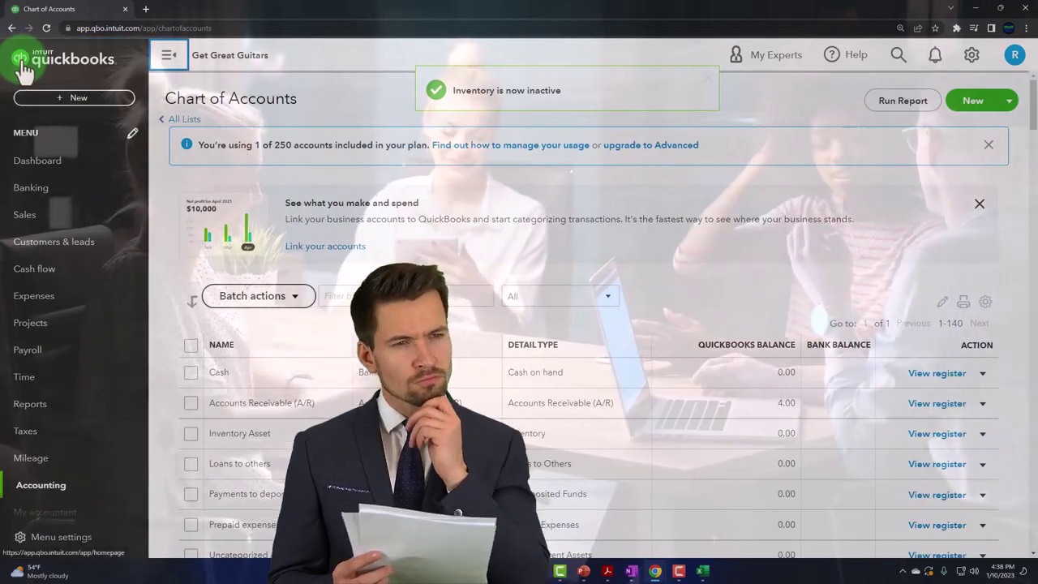
click(25, 214)
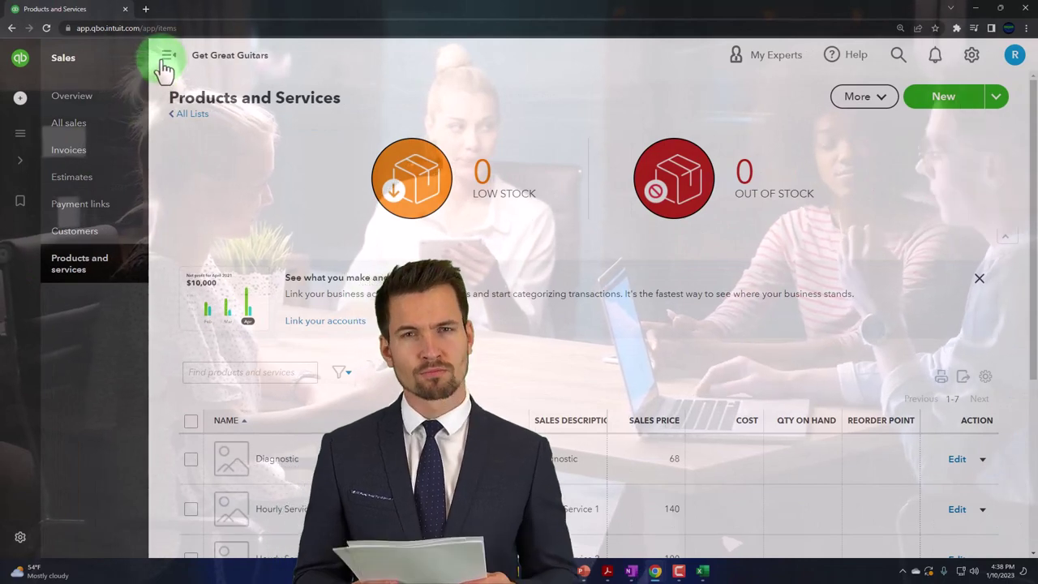
click(166, 60)
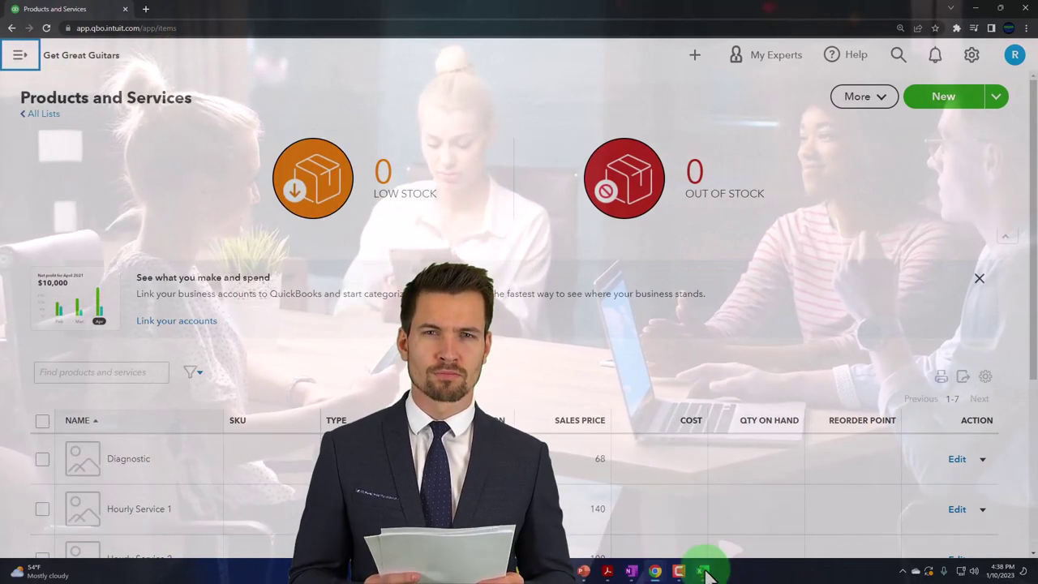
- Copy the six 12/31/2022 dates from the company workbook's As of Date column into the import file's Quantity as-of Date column
mouse_move(707, 572)
click(742, 536)
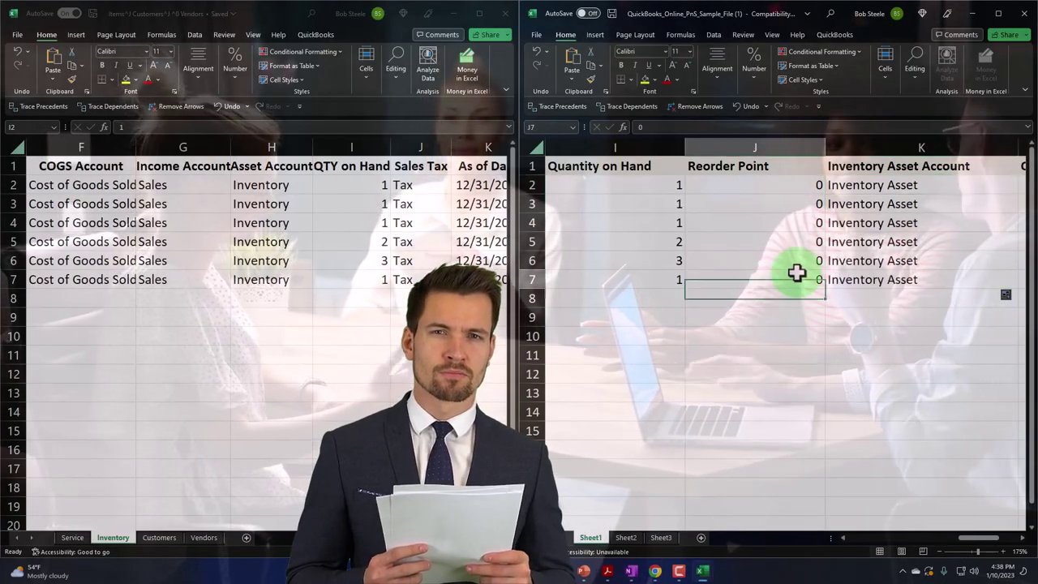
key(Right)
key(Right)
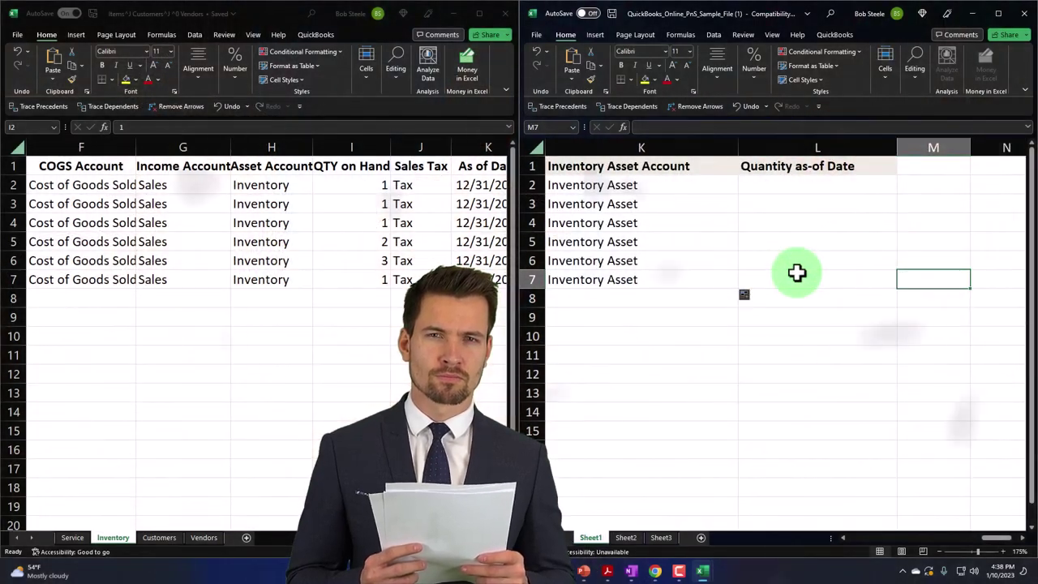
key(Right)
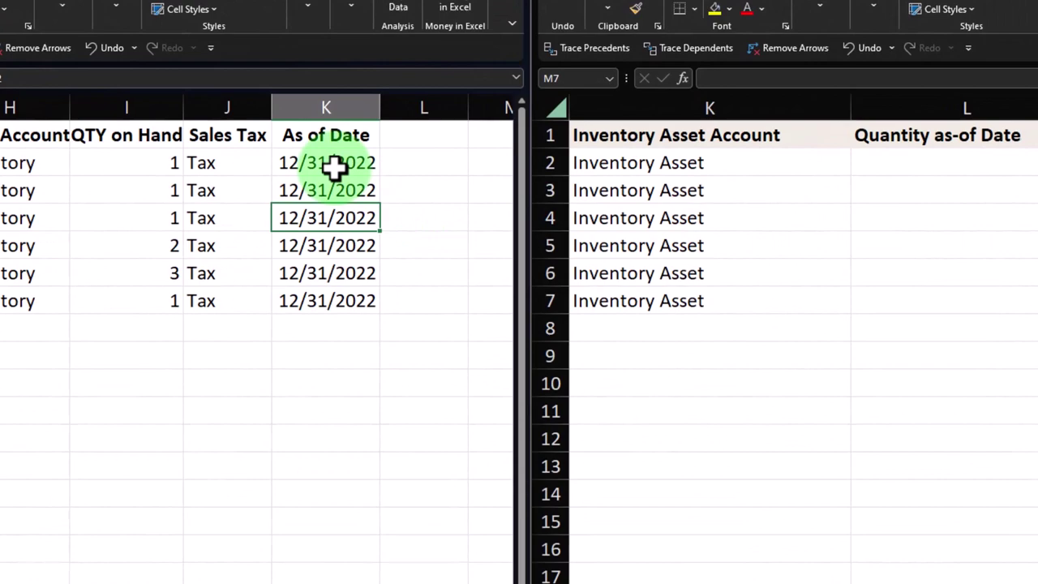
drag(335, 166, 342, 250)
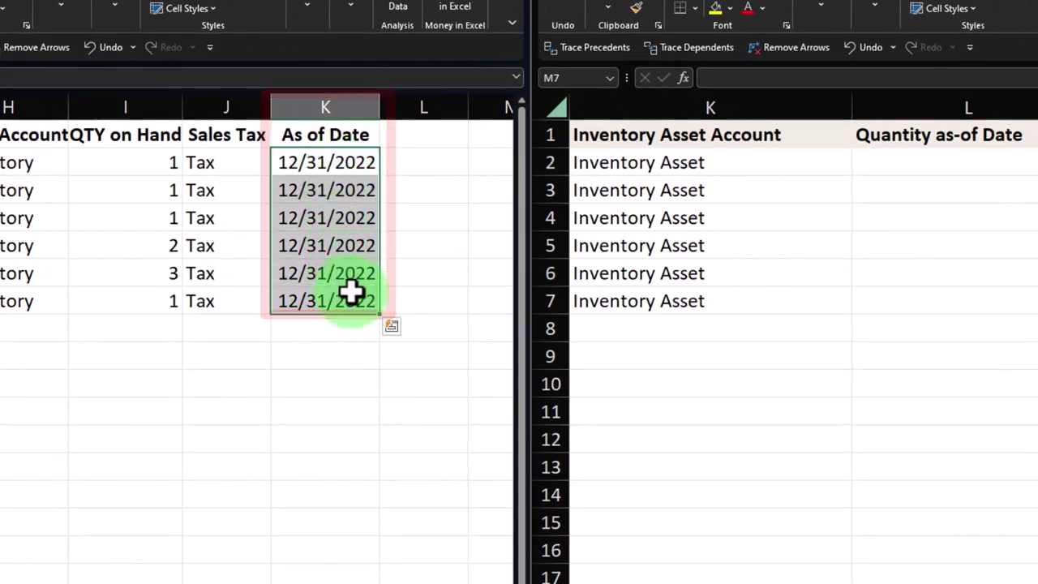
key(ctrl+c)
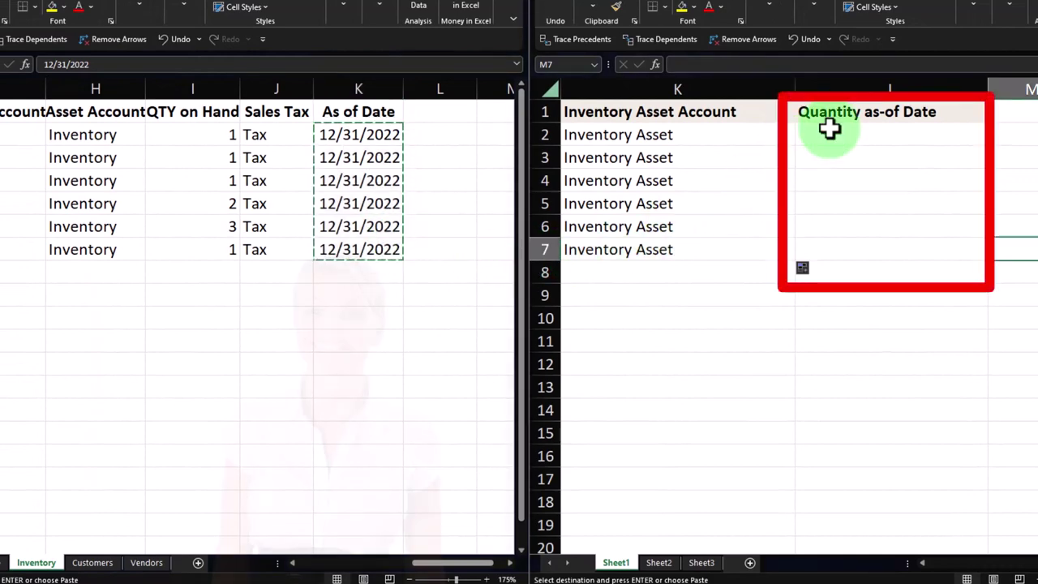
click(872, 296)
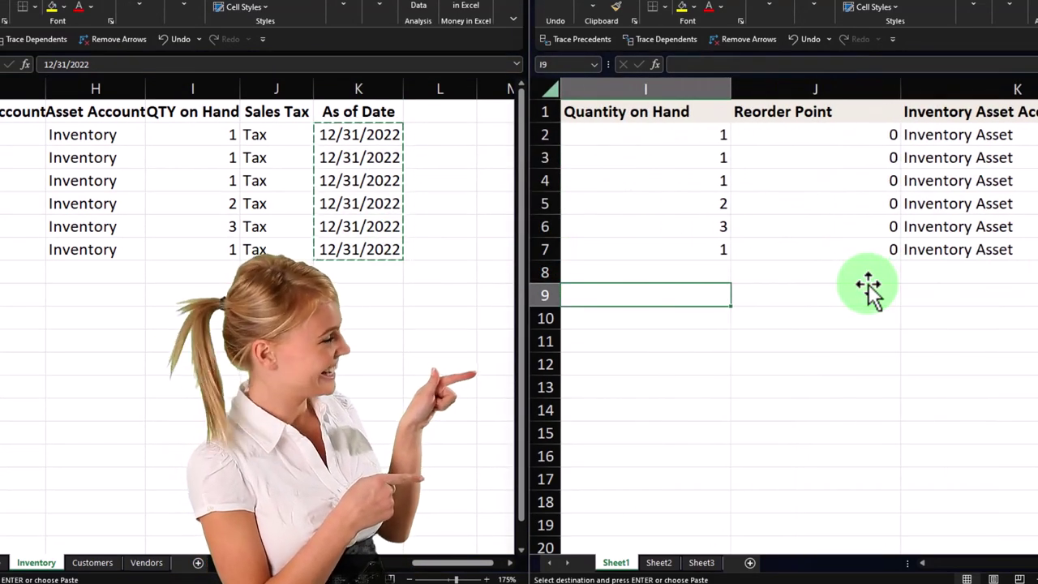
key(Up)
key(Up)
key(Up)
key(Right)
key(Right)
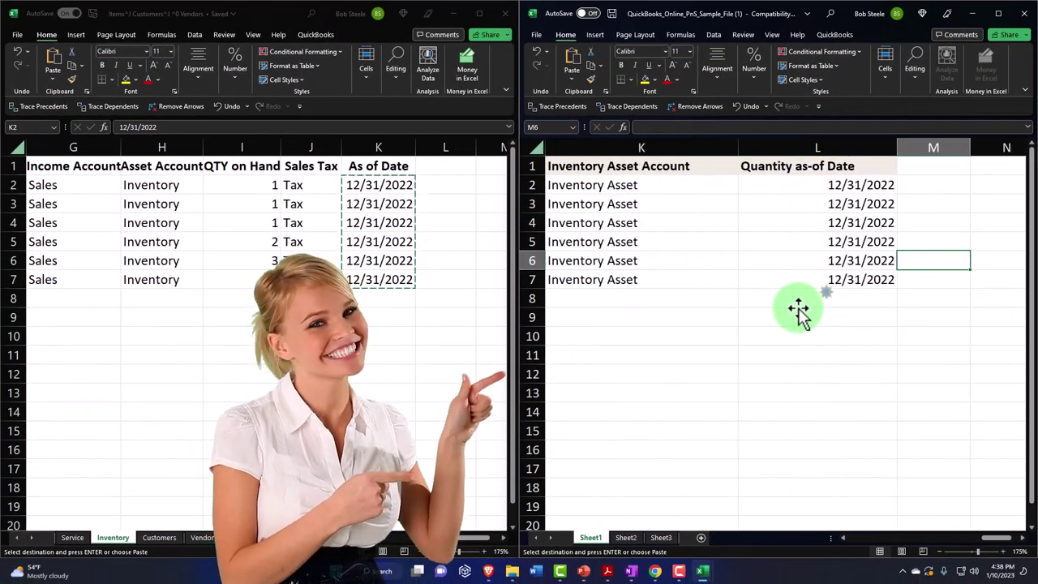
- Enter a check formula in cell N2 of the import file multiplying the Purchase Cost in G2 by the Quantity on Hand in I2
key(Up)
key(Up)
key(Right)
text(+)
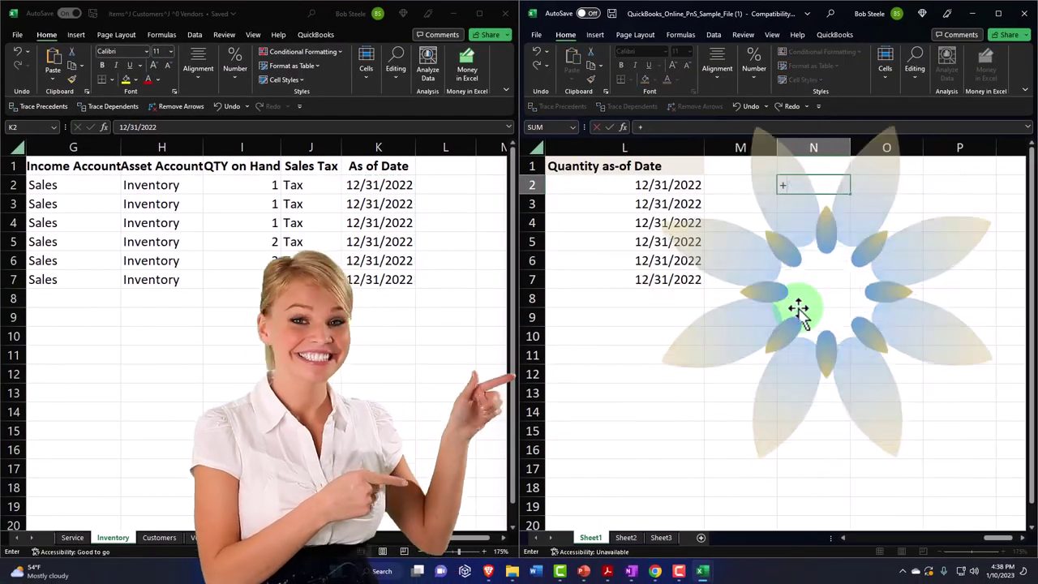
key(Left)
key(Left)
key(Left)
key(Left)
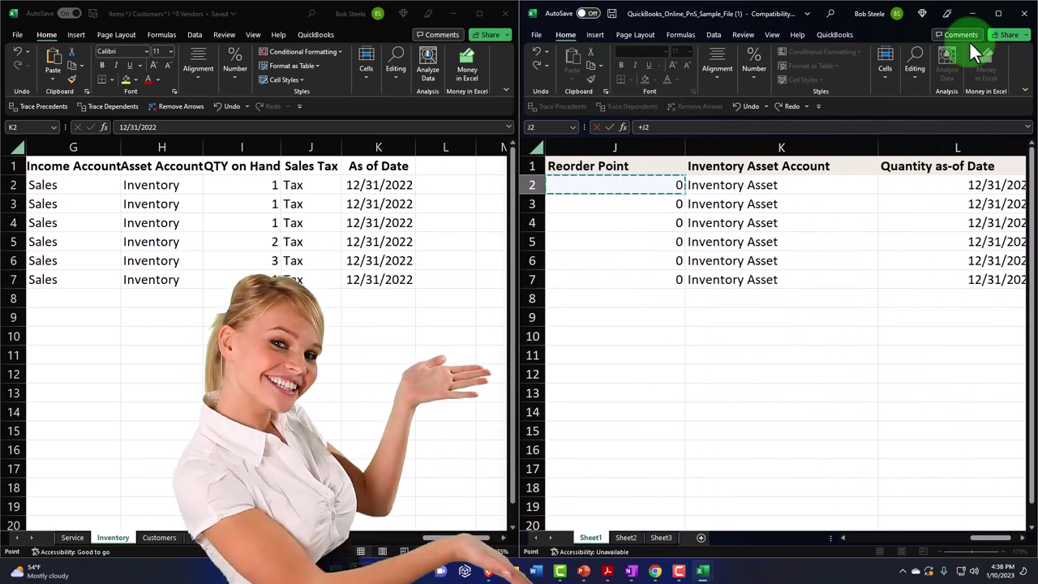
click(1000, 15)
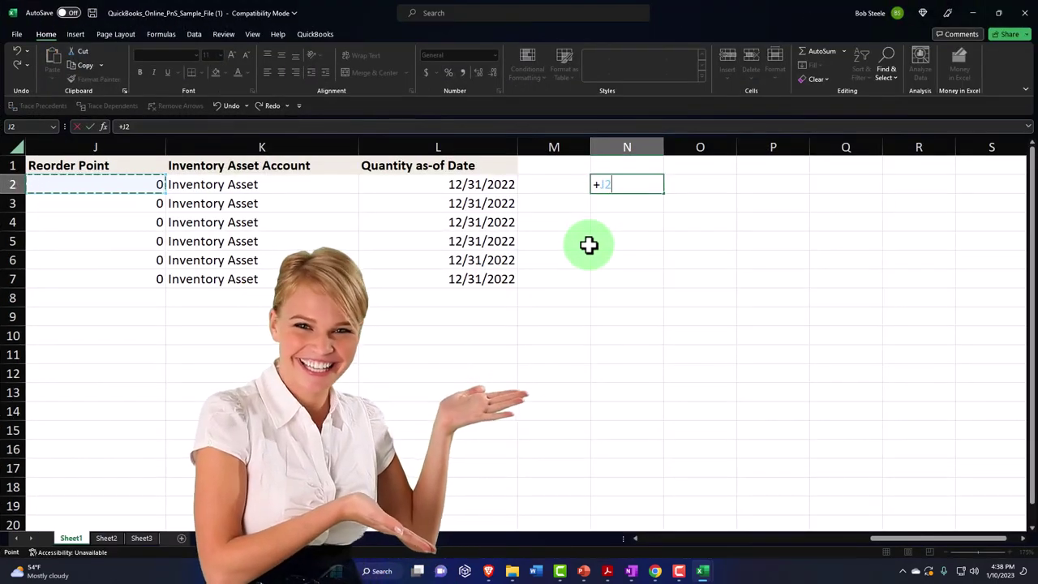
key(Left)
key(Left)
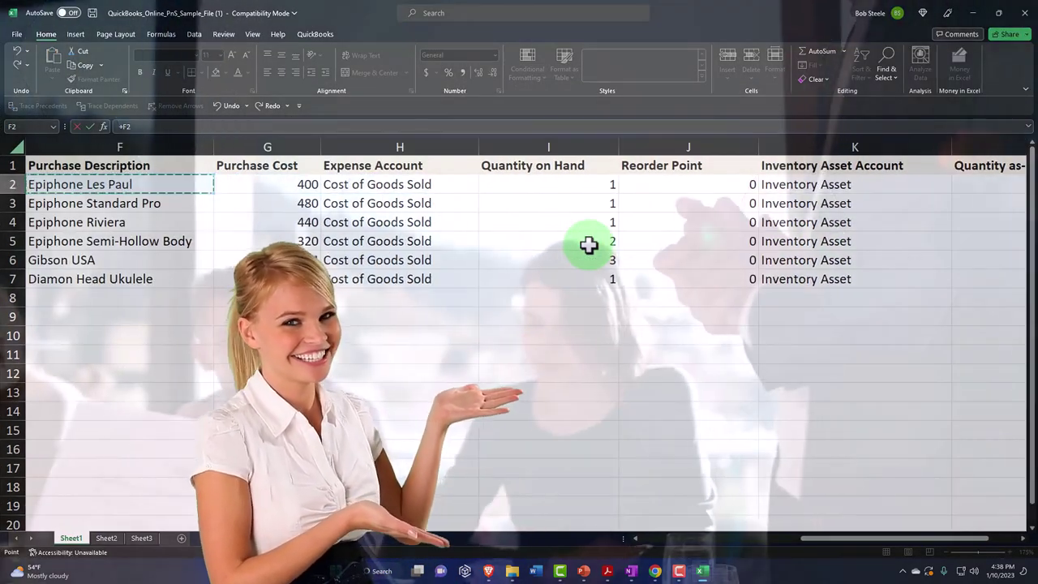
key(Left)
key(Left)
key(Left)
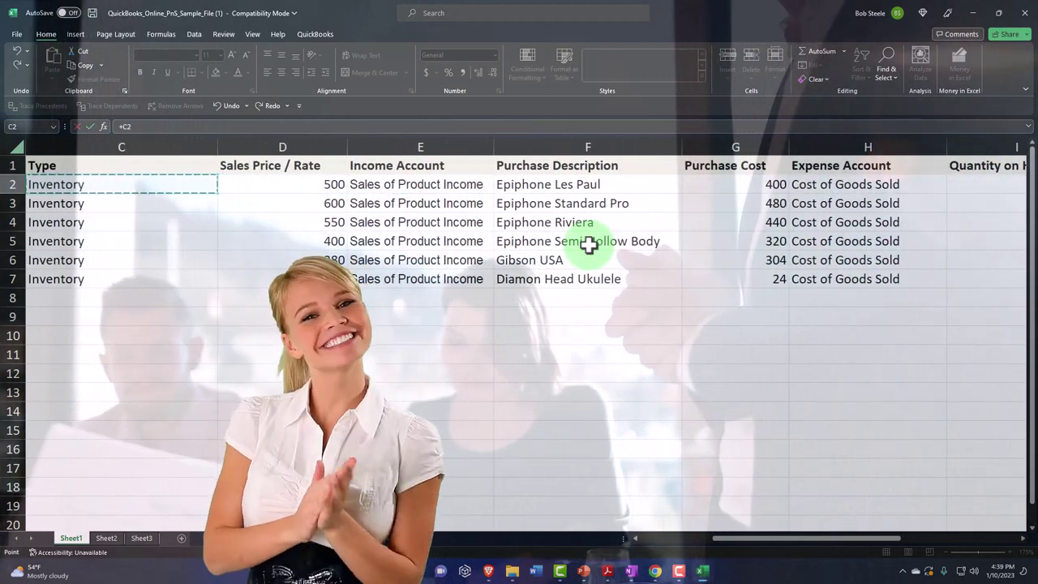
key(Right)
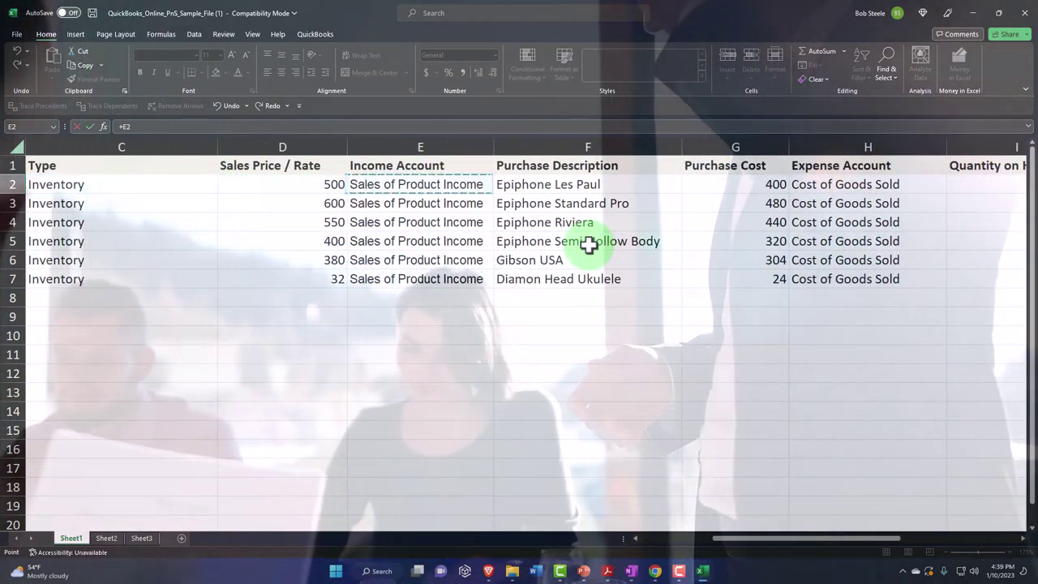
key(Left)
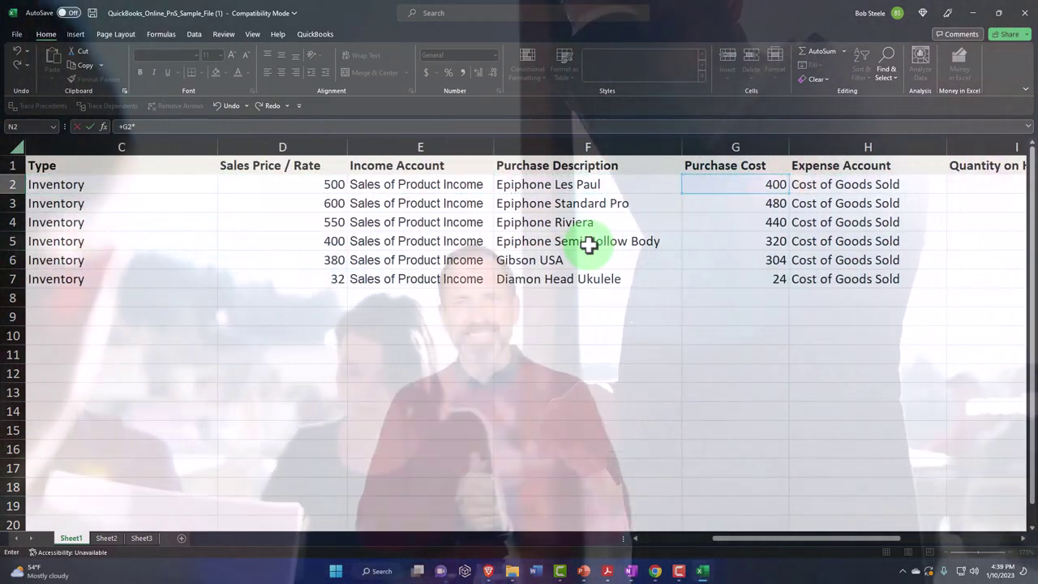
key(Left)
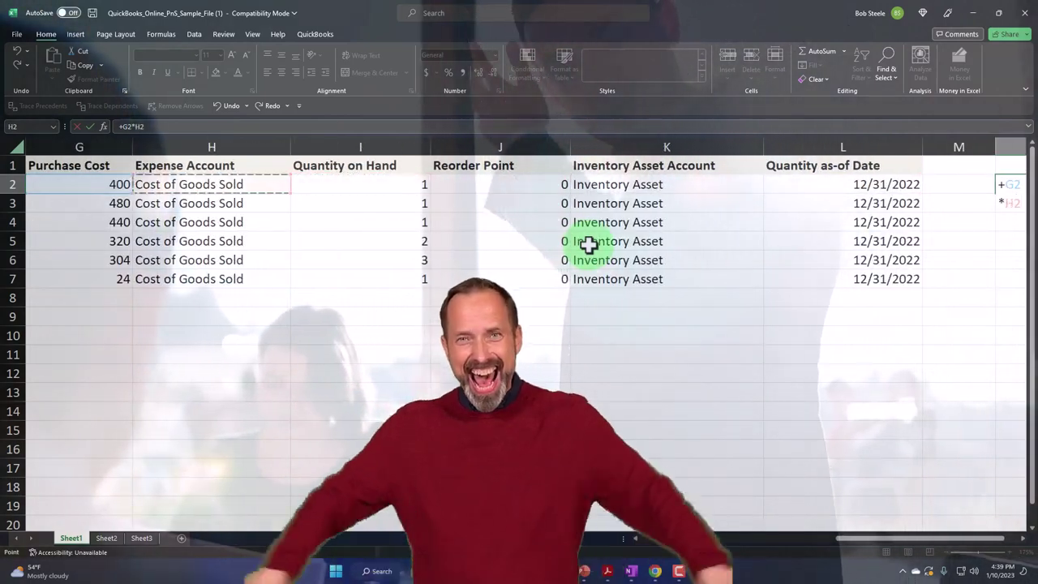
key(Left)
key(Return)
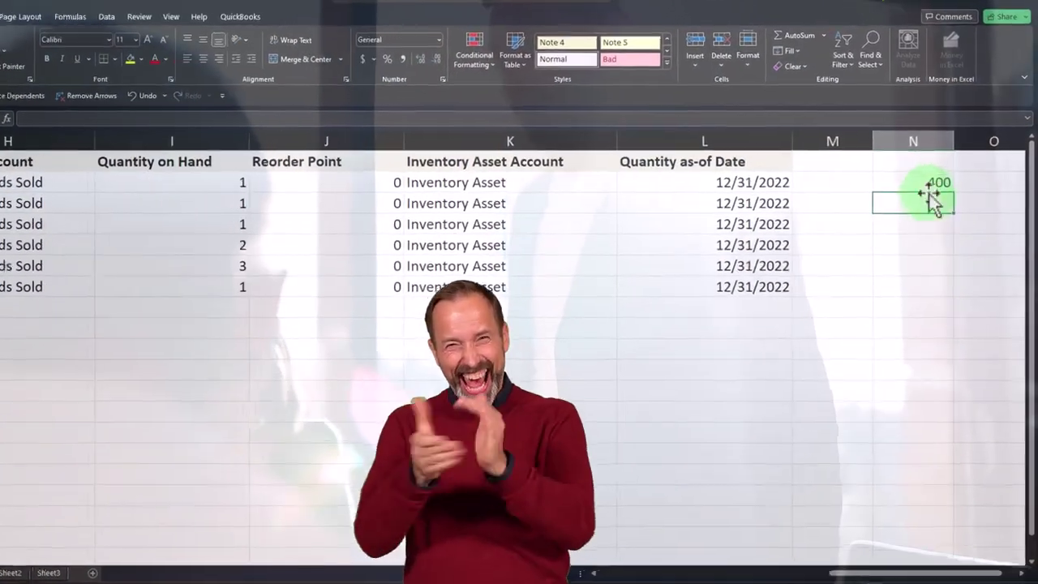
- Fill the cost-times-quantity formula down to N7 and sum the column in N8
click(948, 185)
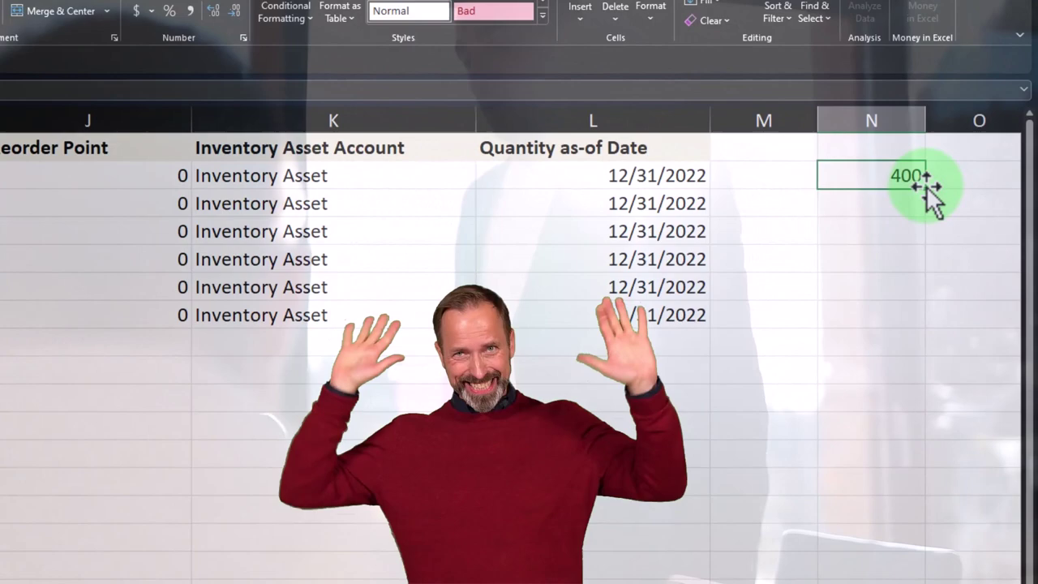
drag(925, 188, 927, 247)
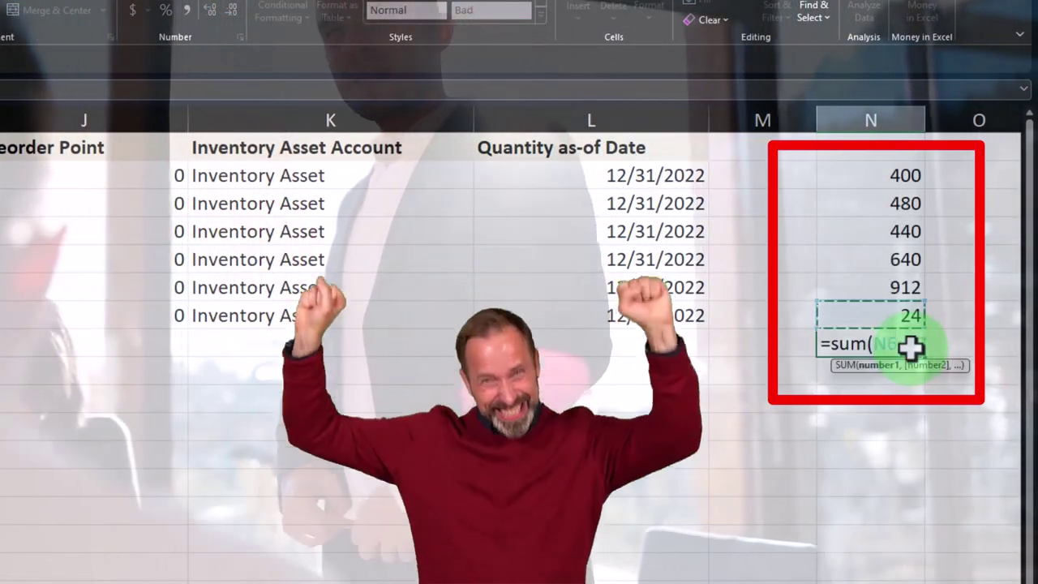
key(ctrl+shift+Up)
key(Return)
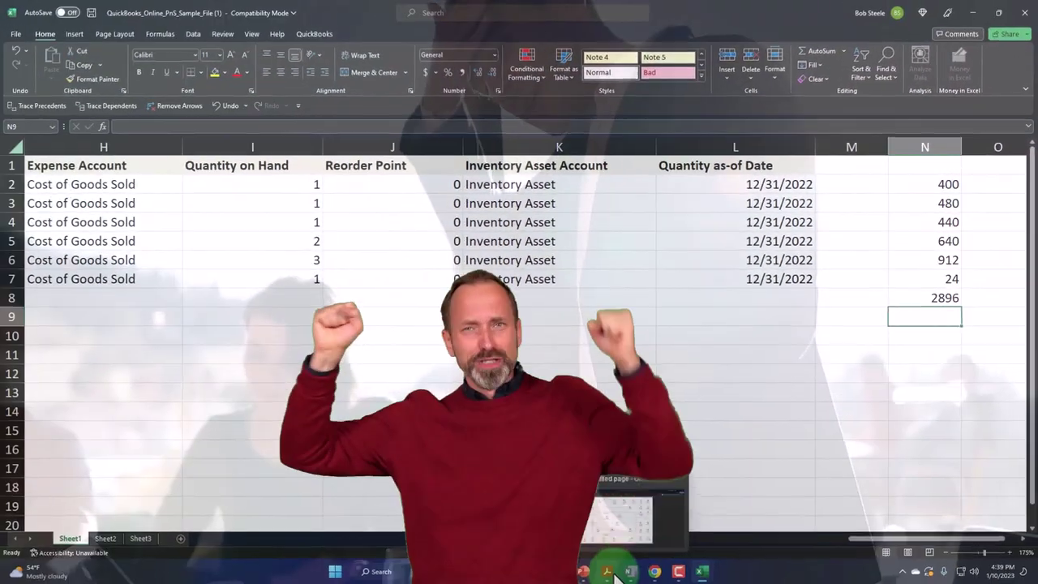
- Compare the column N total with the Inventory Asset balance in Trial Beginning Balances.pdf, and delete the check column N
click(614, 572)
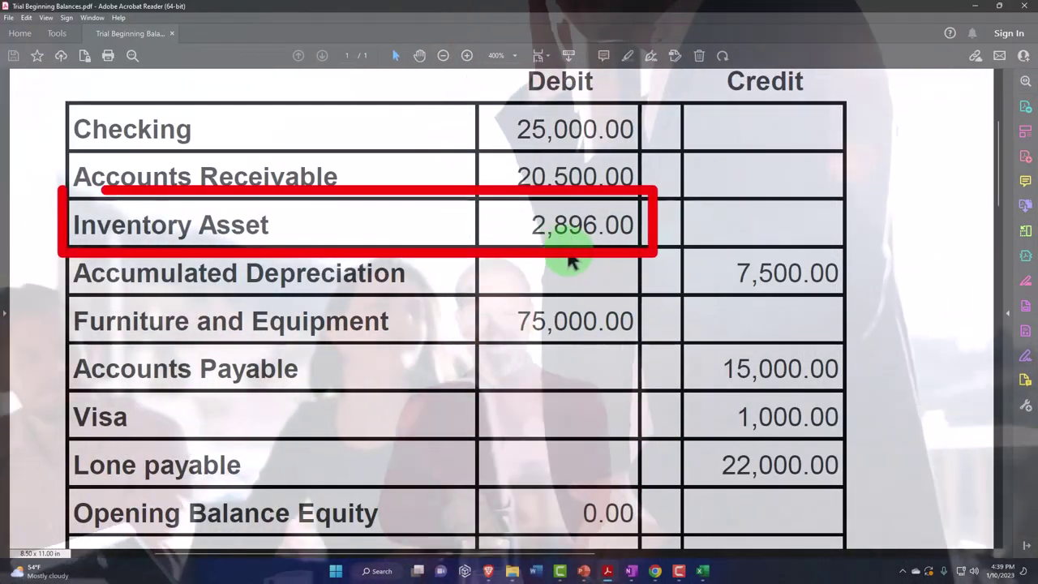
click(975, 7)
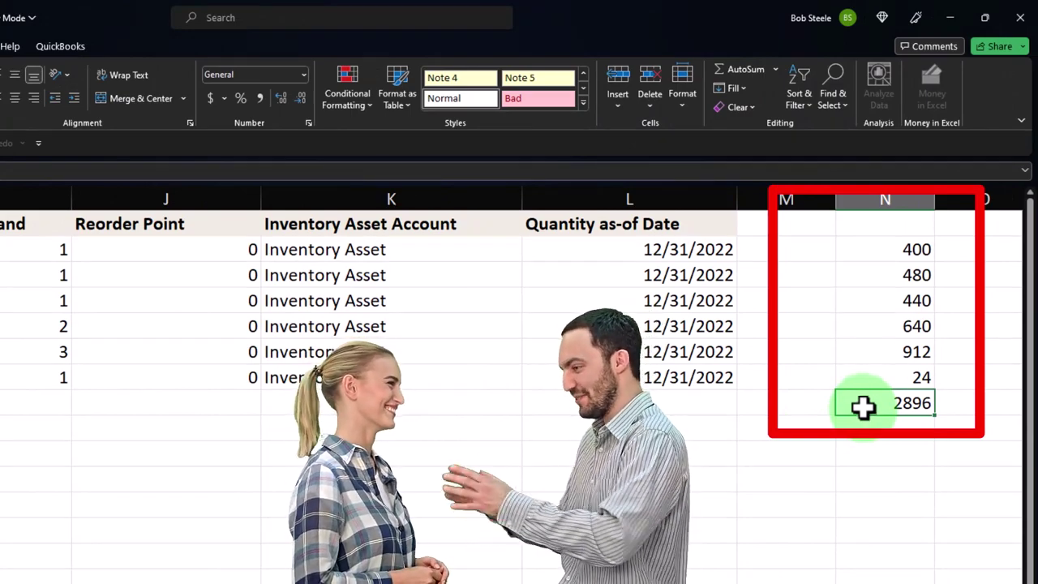
click(884, 200)
right_click(873, 281)
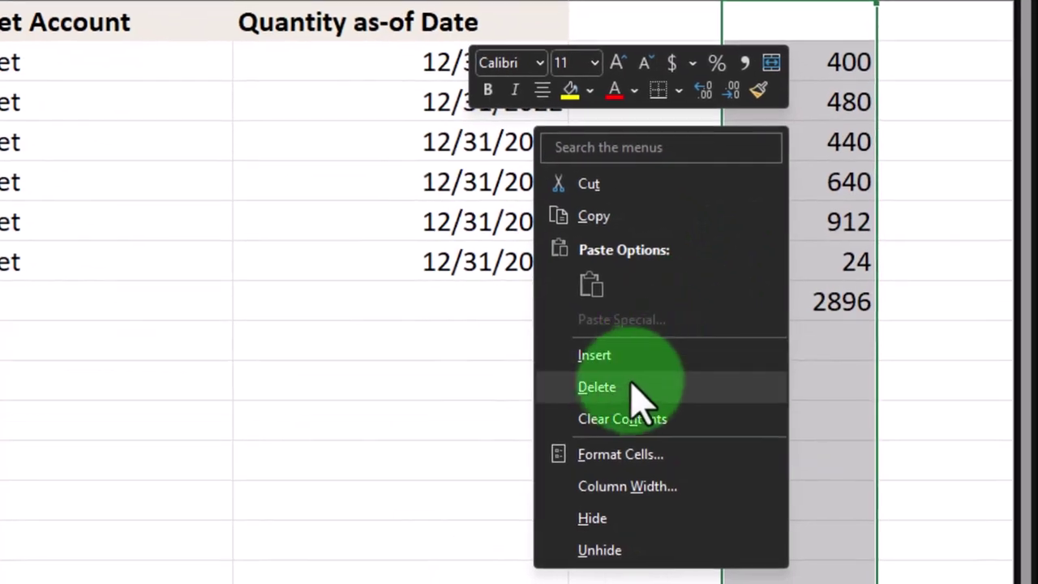
click(597, 387)
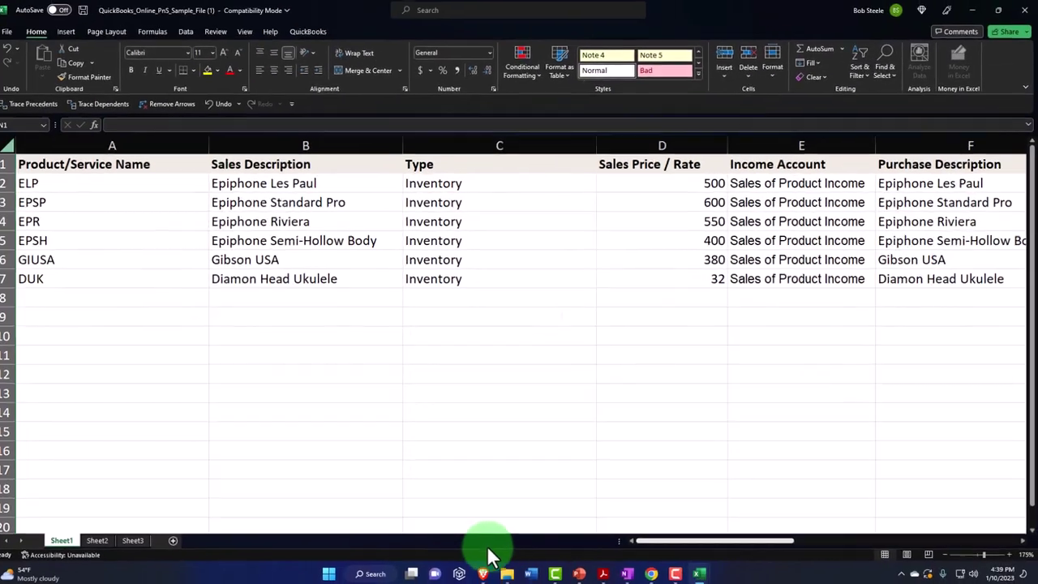
- Start saving the import file as a copy in the Get Great Guitars folder inside QuickBooks Online 2023 on the Desktop
click(18, 36)
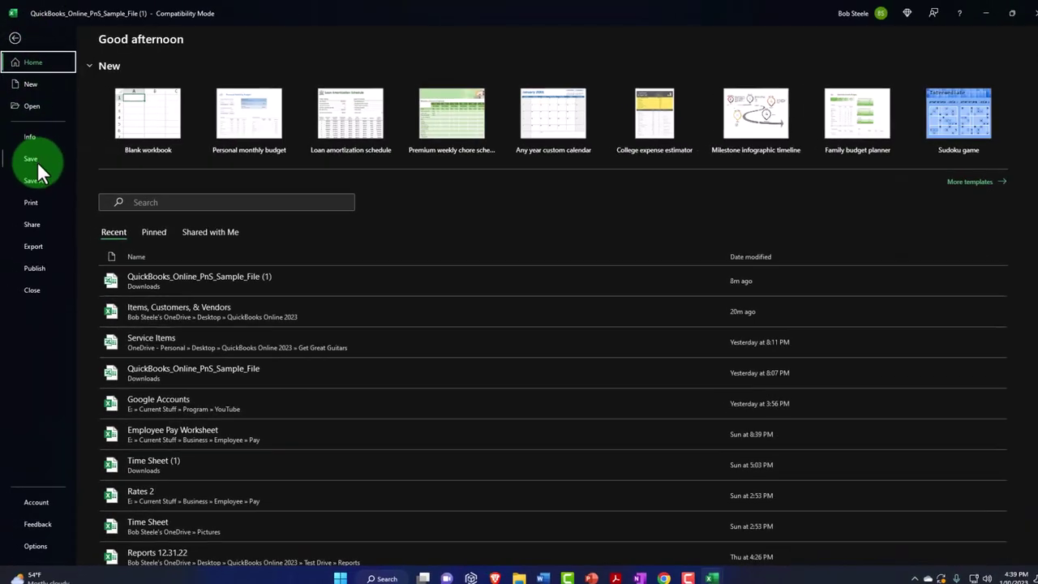
click(55, 261)
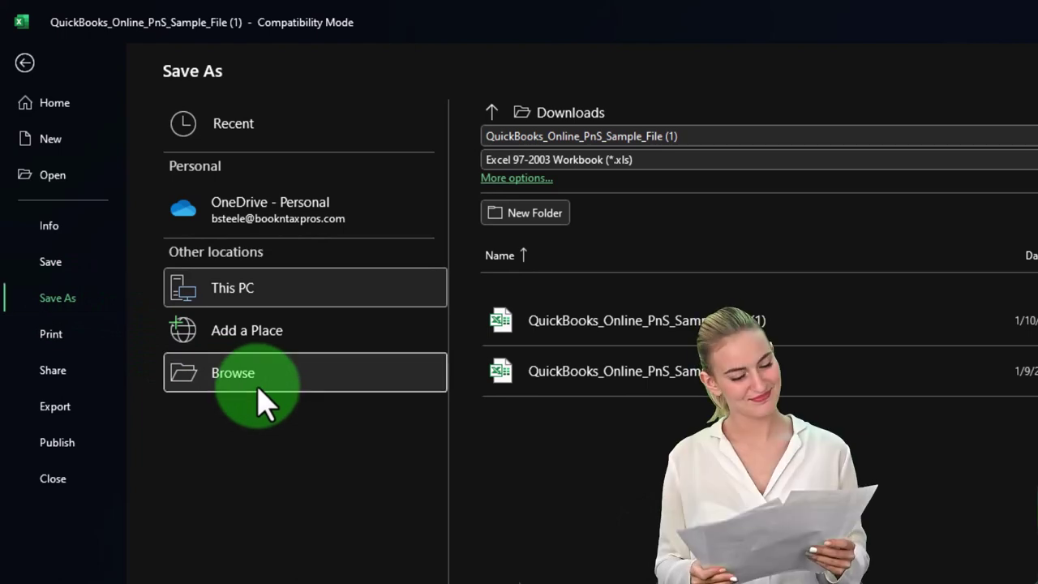
click(258, 389)
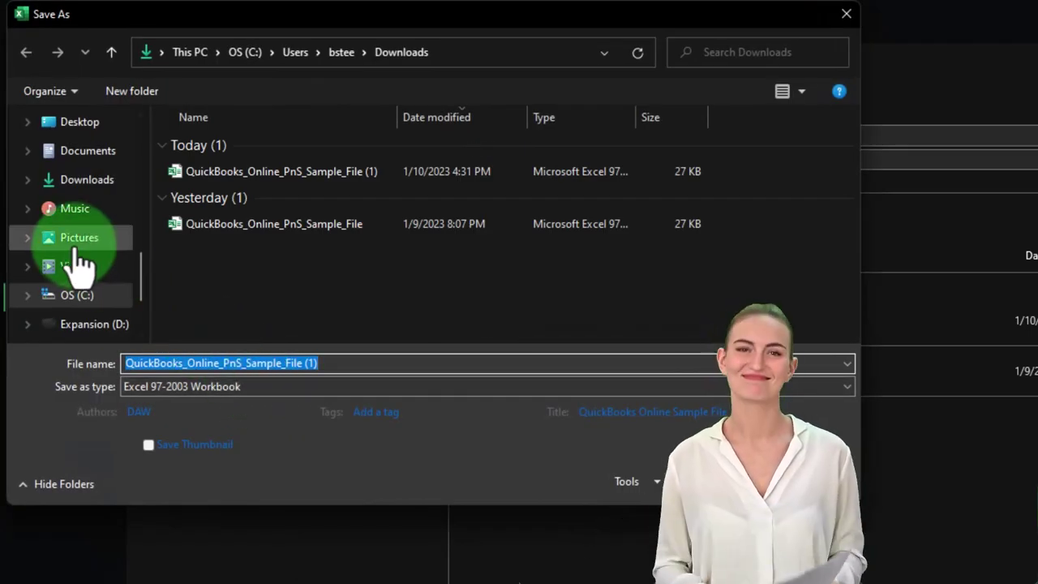
click(71, 130)
click(269, 178)
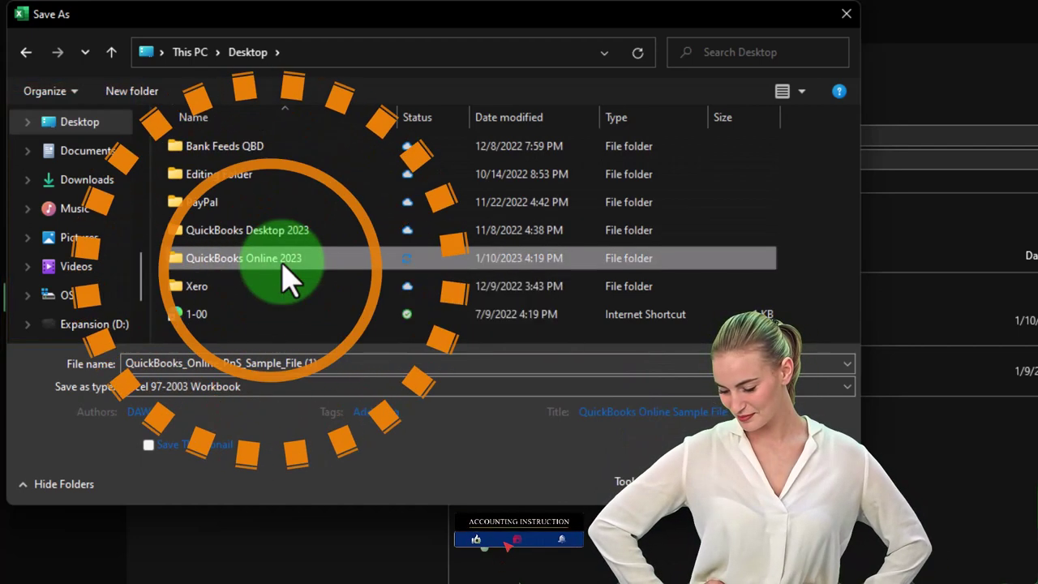
double_click(284, 263)
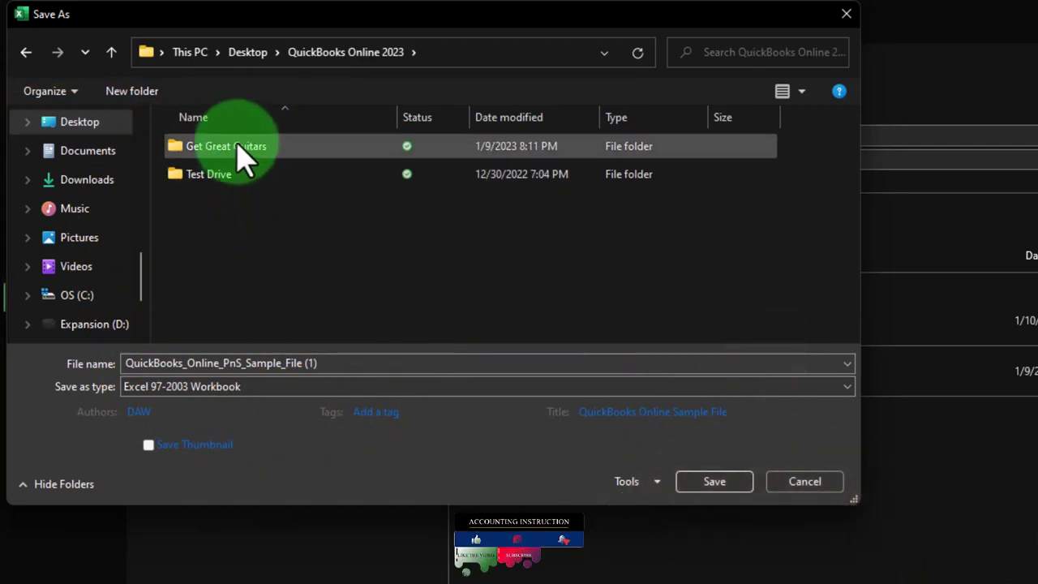
double_click(239, 149)
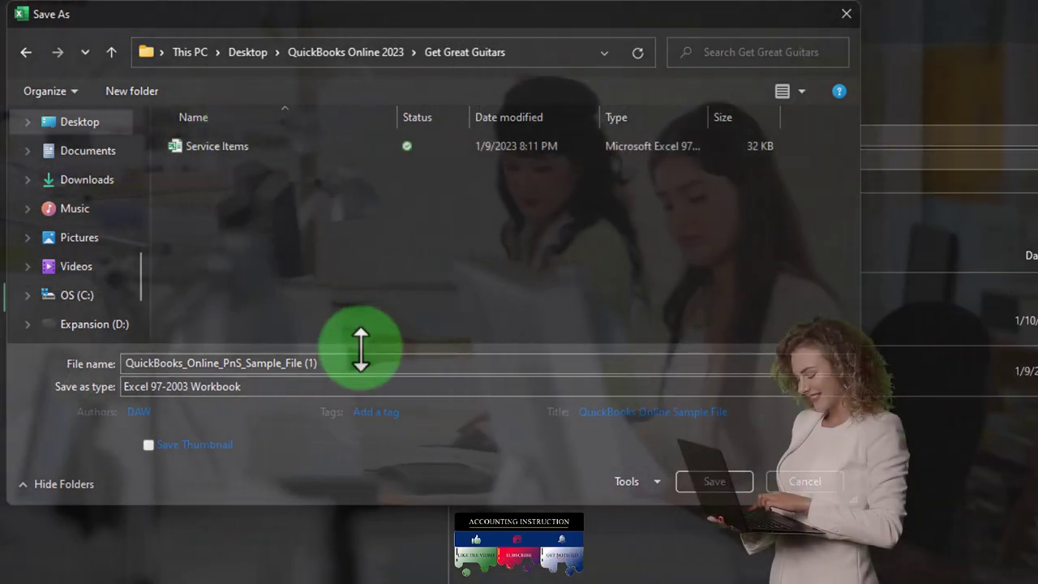
- Save the copy as "Inventory Items" in Excel 97-2003 format, accepting the compatibility changes
triple_click(361, 363)
text(Inv)
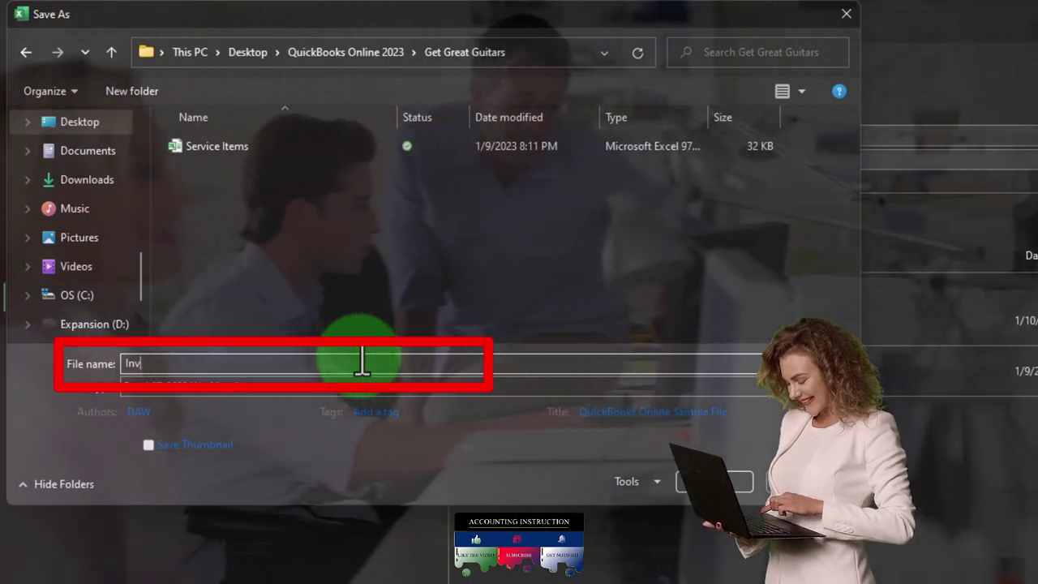
text(entory Items)
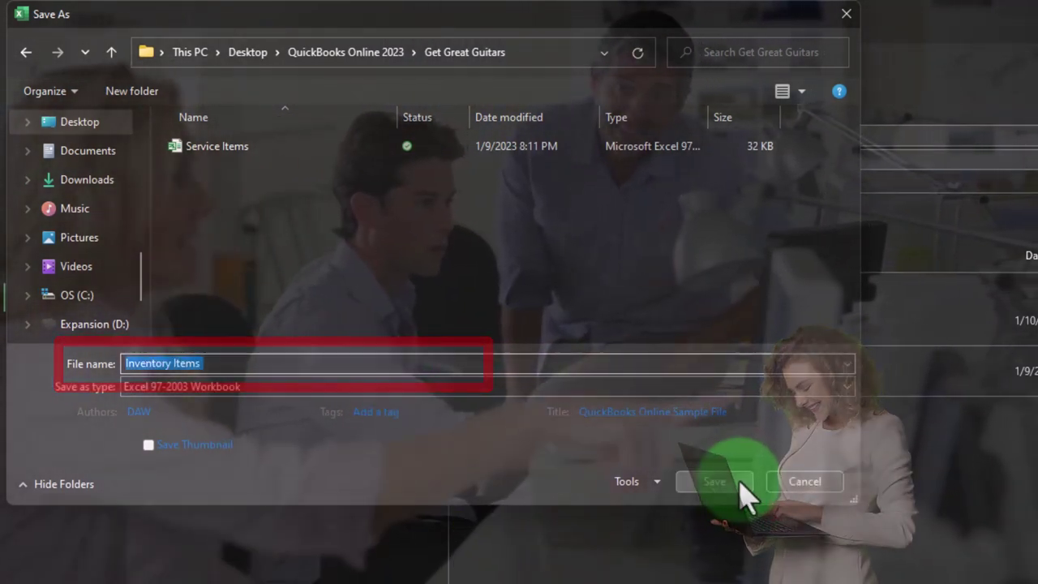
click(722, 481)
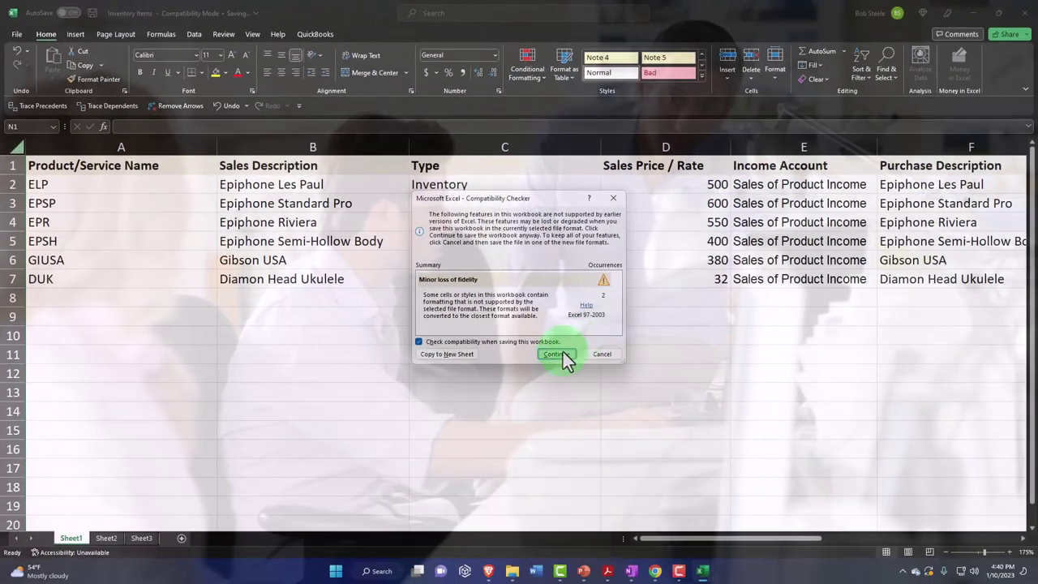
click(581, 369)
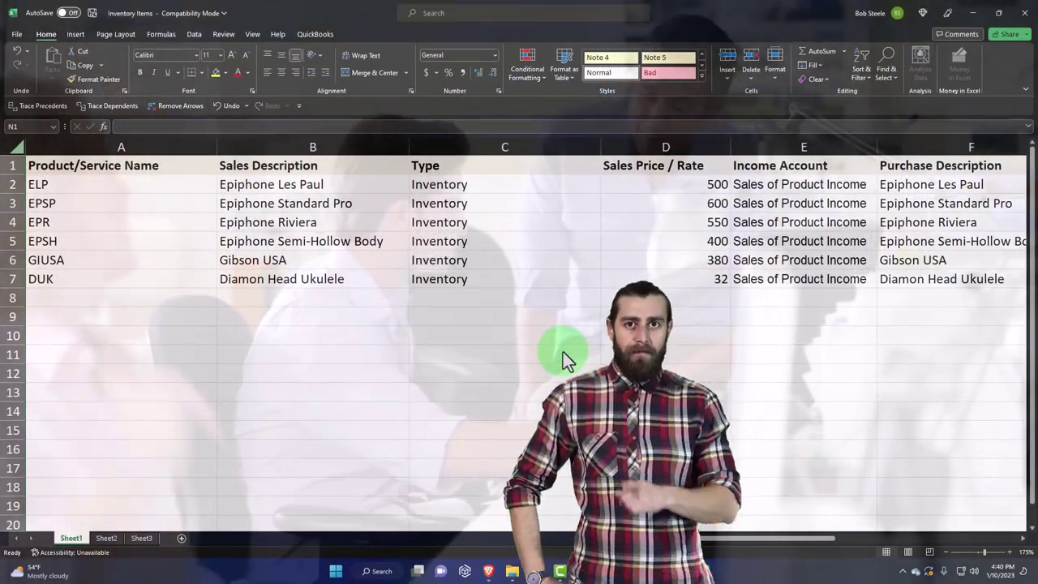
- Close the Inventory Items workbook and open the products and services import for Get Great Guitars in QuickBooks Online
click(1021, 13)
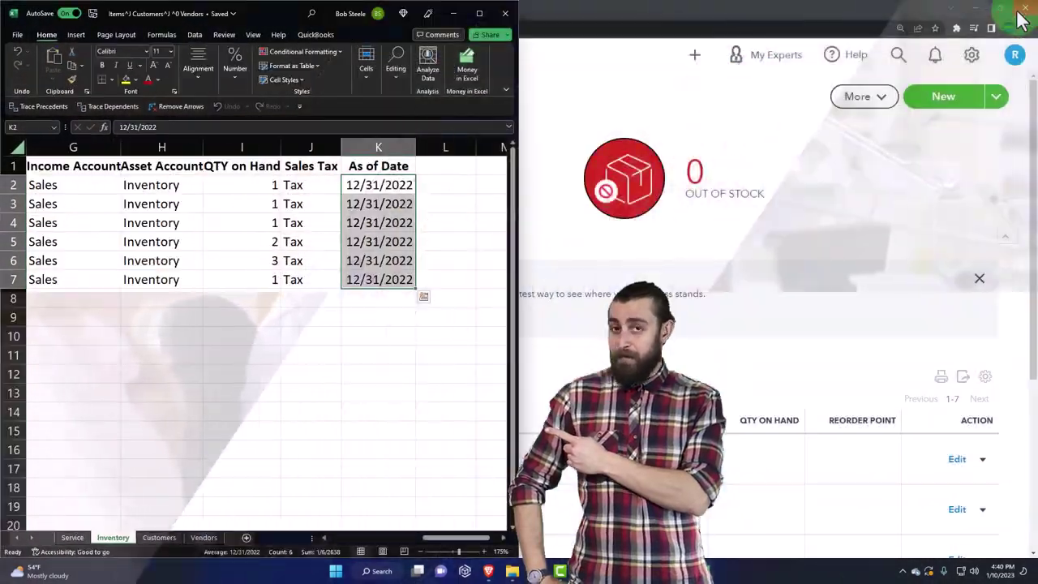
click(575, 11)
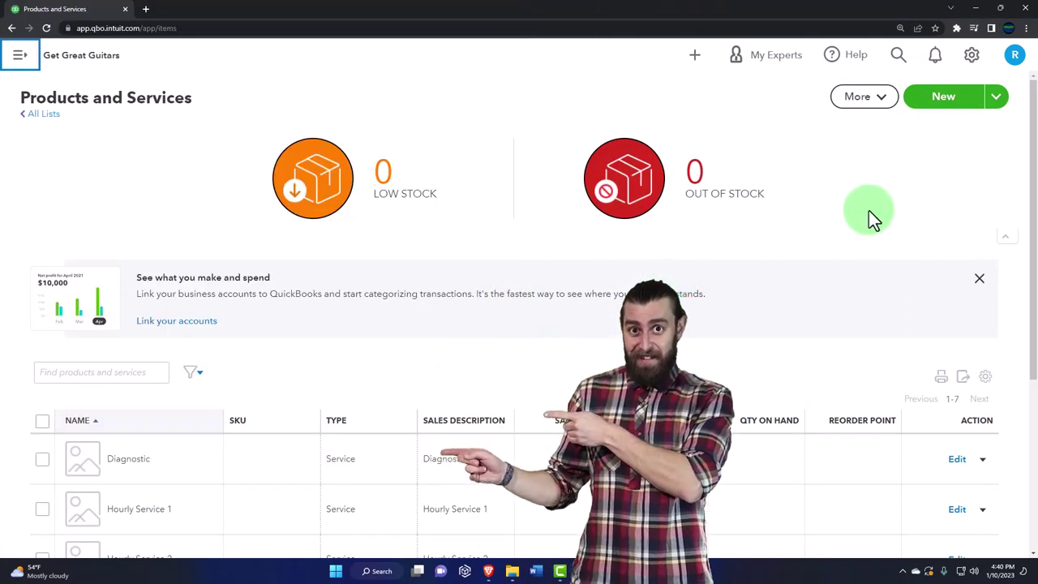
click(995, 106)
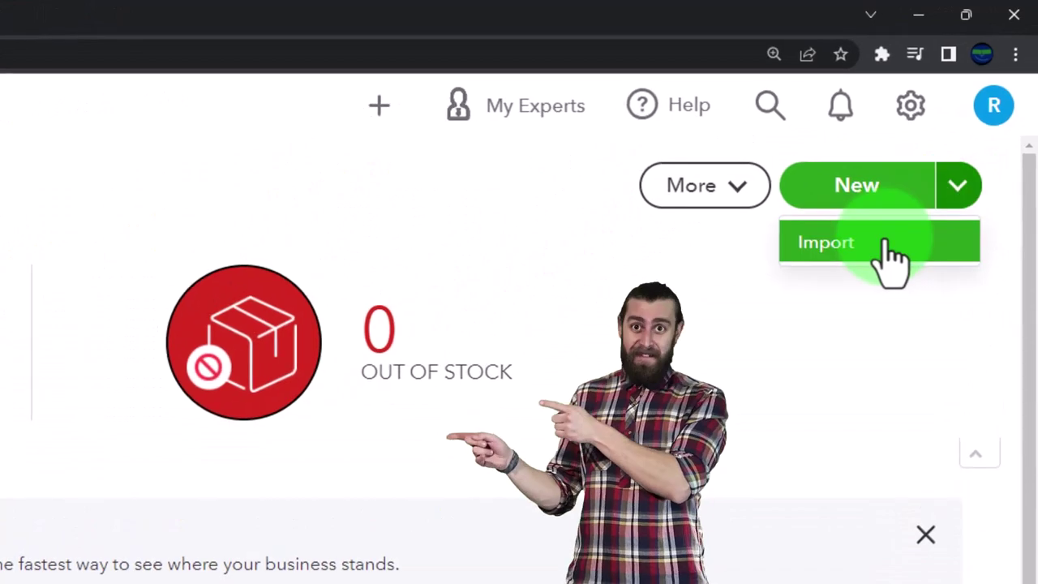
click(958, 126)
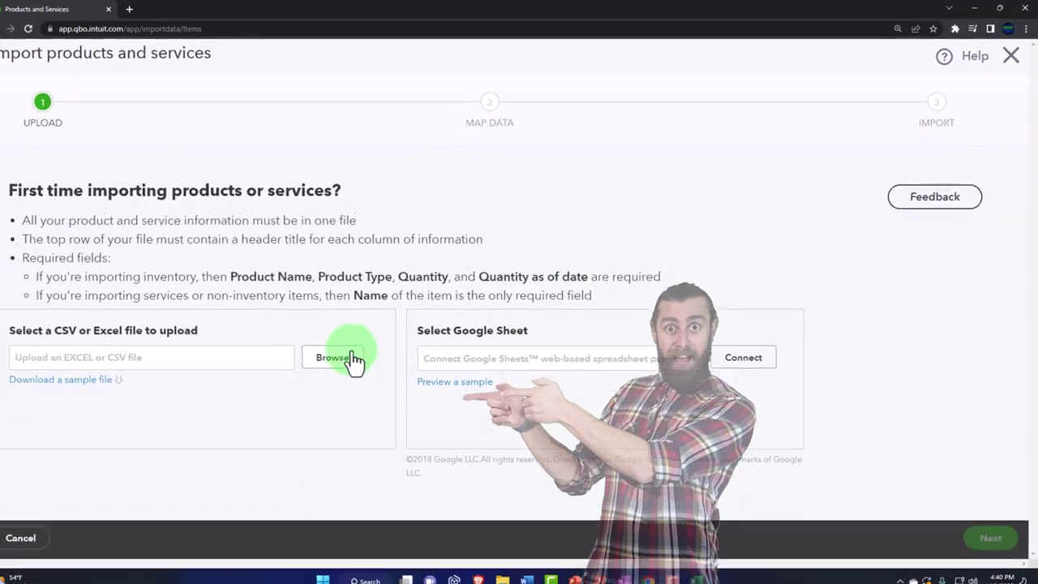
- Upload the Inventory Items file from Desktop > QuickBooks Online 2023 > Get Great Guitars and proceed to the field mapping
click(358, 352)
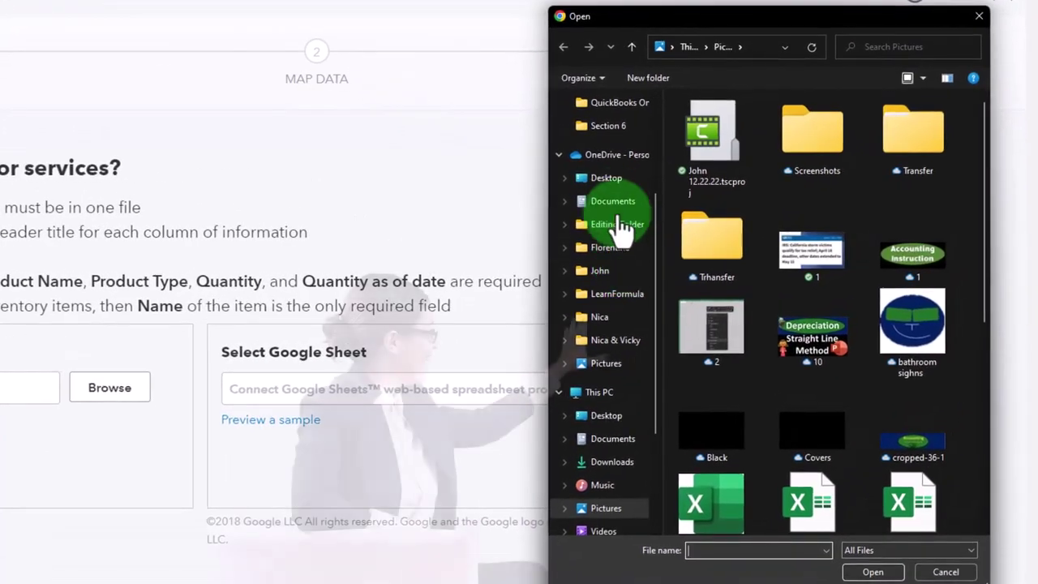
scroll(722, 218, up, 1)
scroll(614, 210, up, 1)
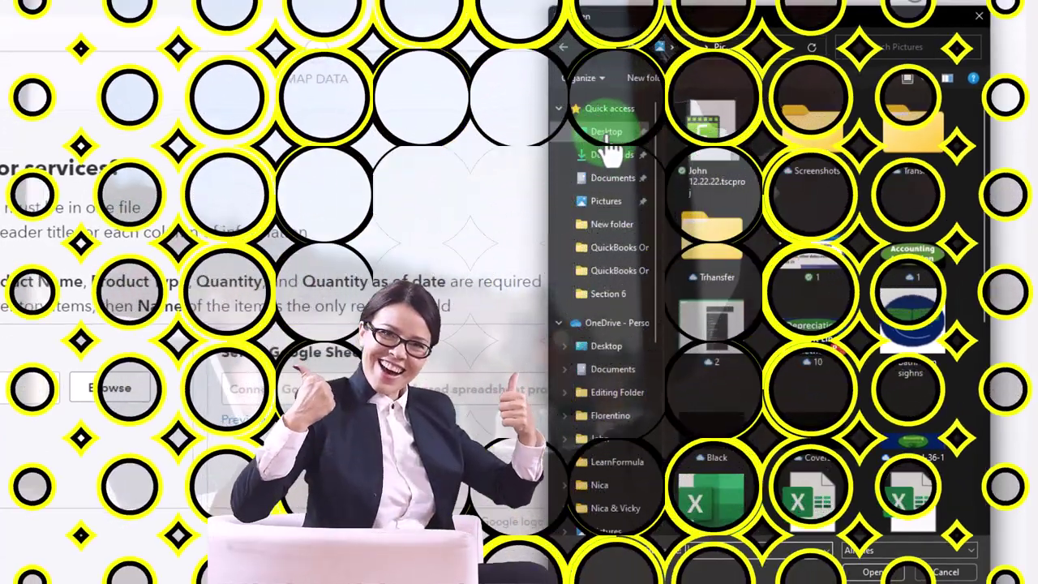
click(606, 132)
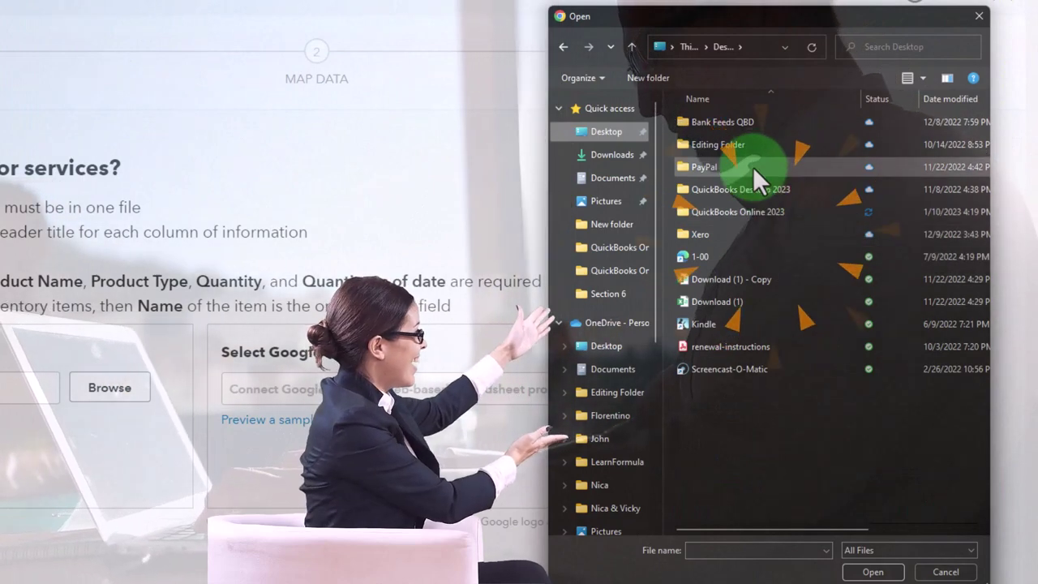
double_click(751, 211)
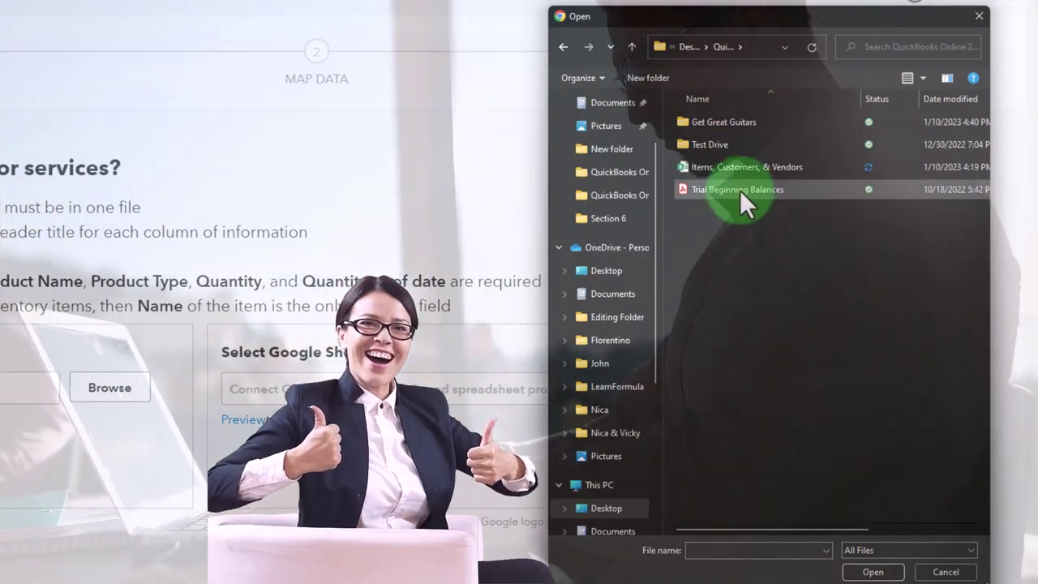
double_click(719, 123)
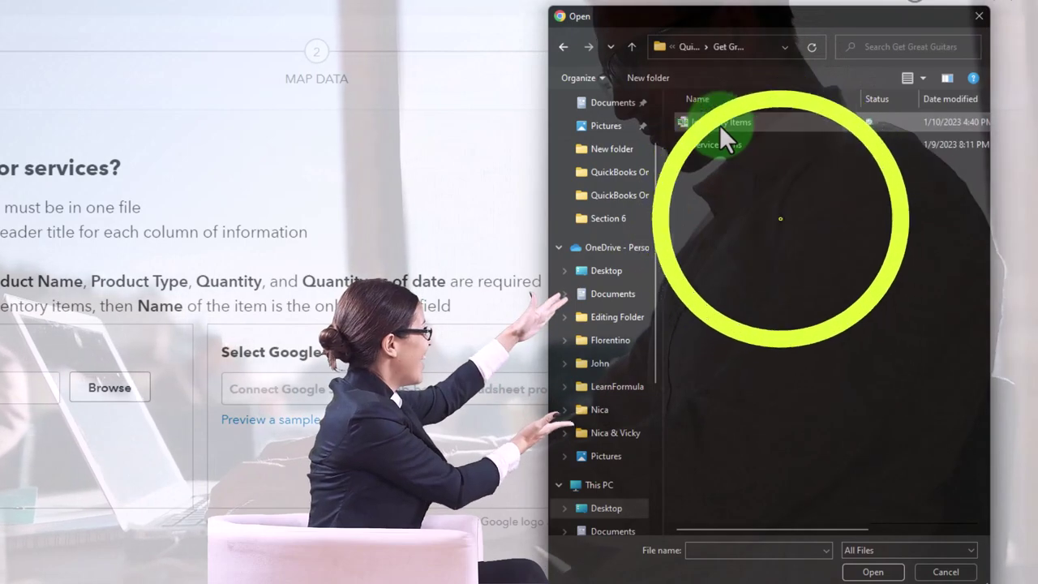
double_click(720, 123)
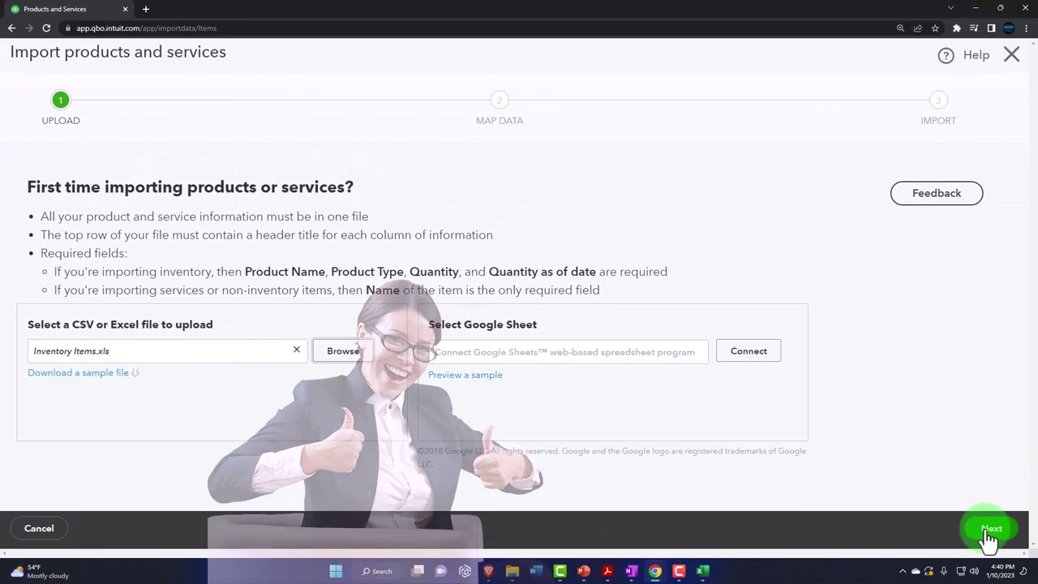
click(989, 530)
- Check that the file's columns are matched to the QuickBooks fields, including the choices for Product/Service Name, and proceed to the import review
scroll(581, 357, down, 1)
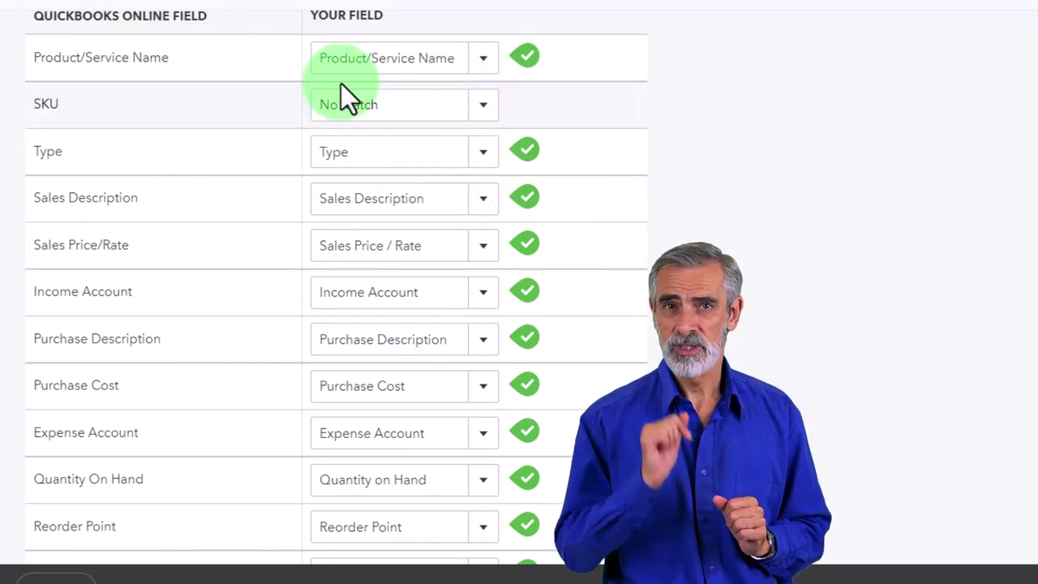
click(491, 69)
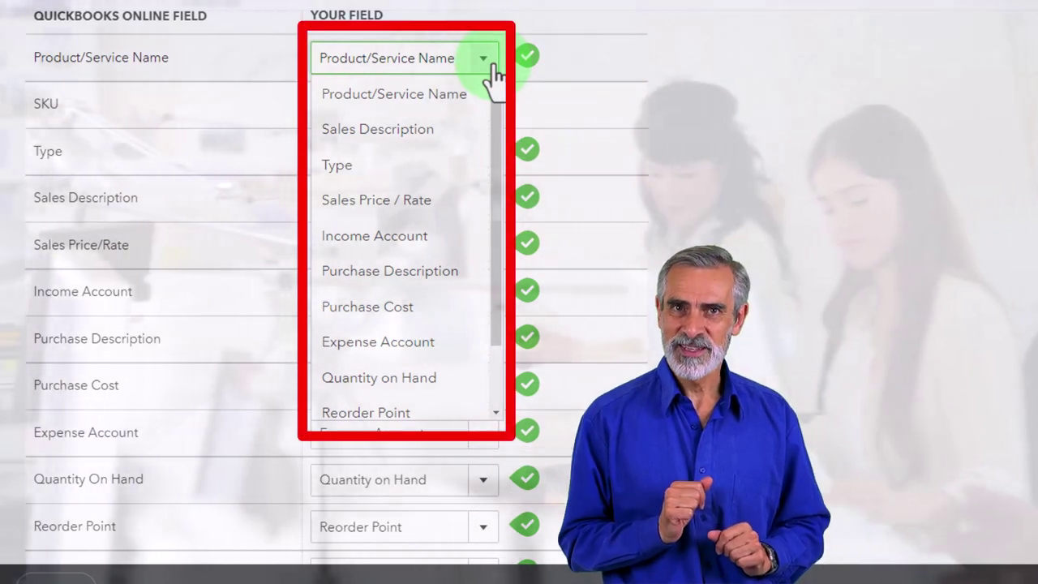
click(491, 69)
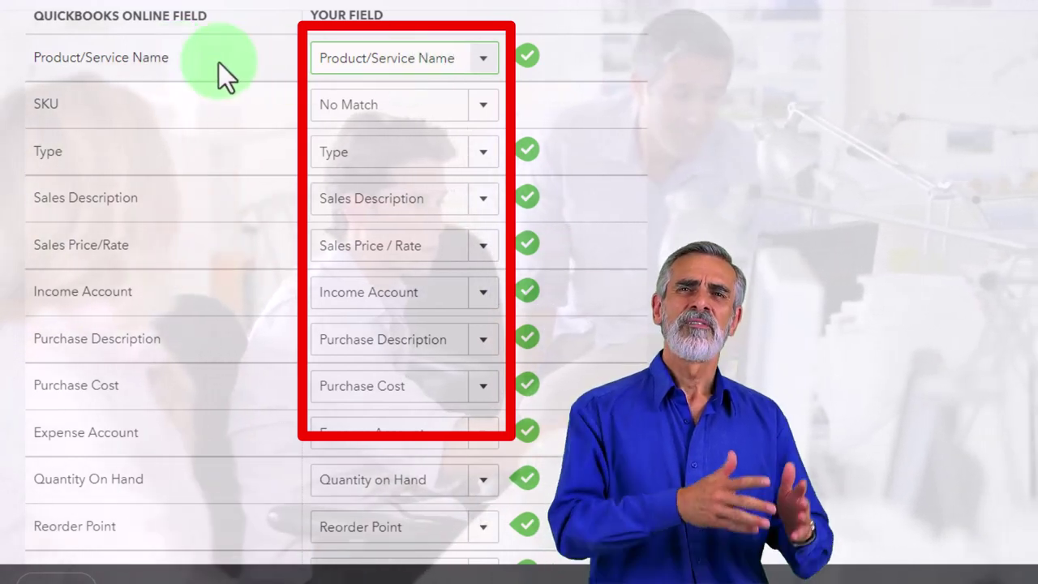
scroll(207, 69, down, 1)
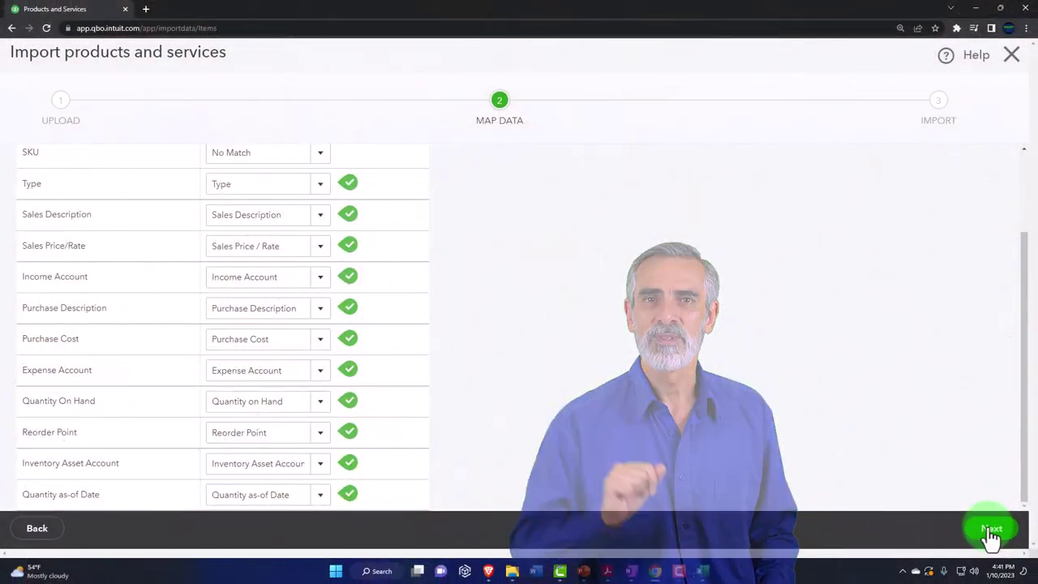
click(991, 531)
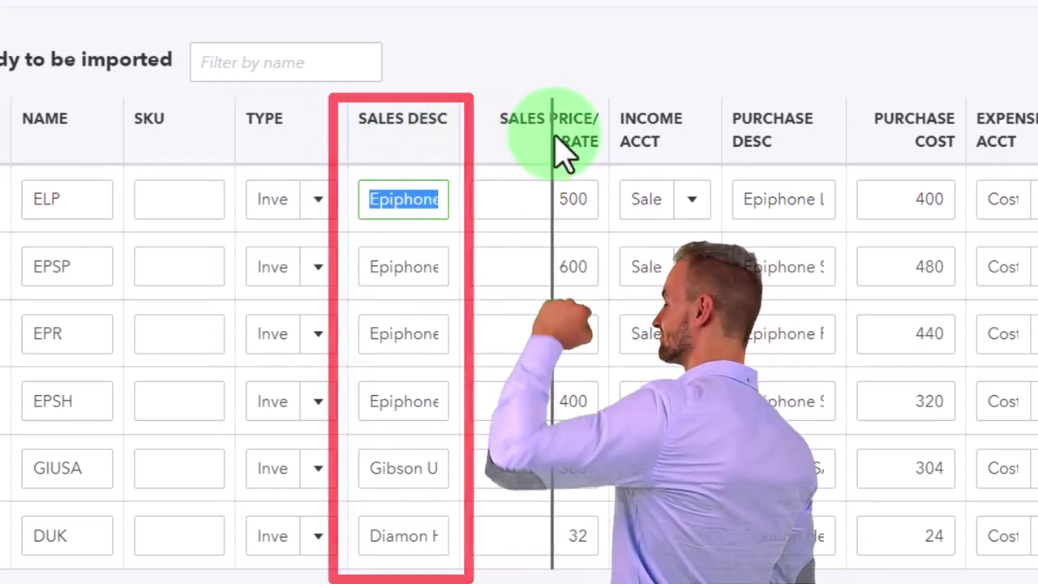
- Widen the Sales Desc, Income Acct and Purchase Desc columns in the import review to read their contents
drag(564, 154, 567, 151)
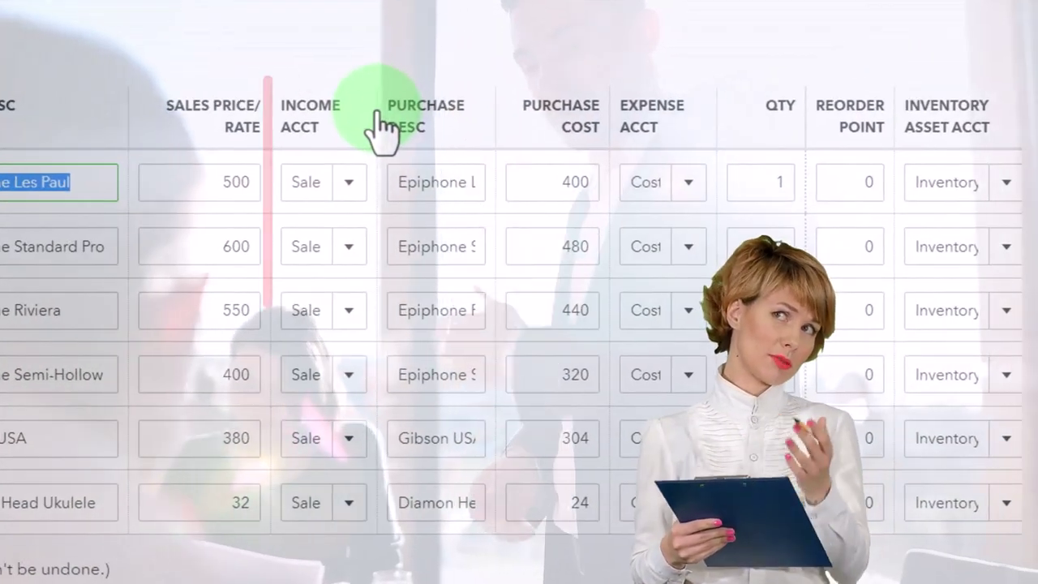
mouse_move(378, 114)
mouse_down()
mouse_move(439, 123)
mouse_move(440, 112)
mouse_up()
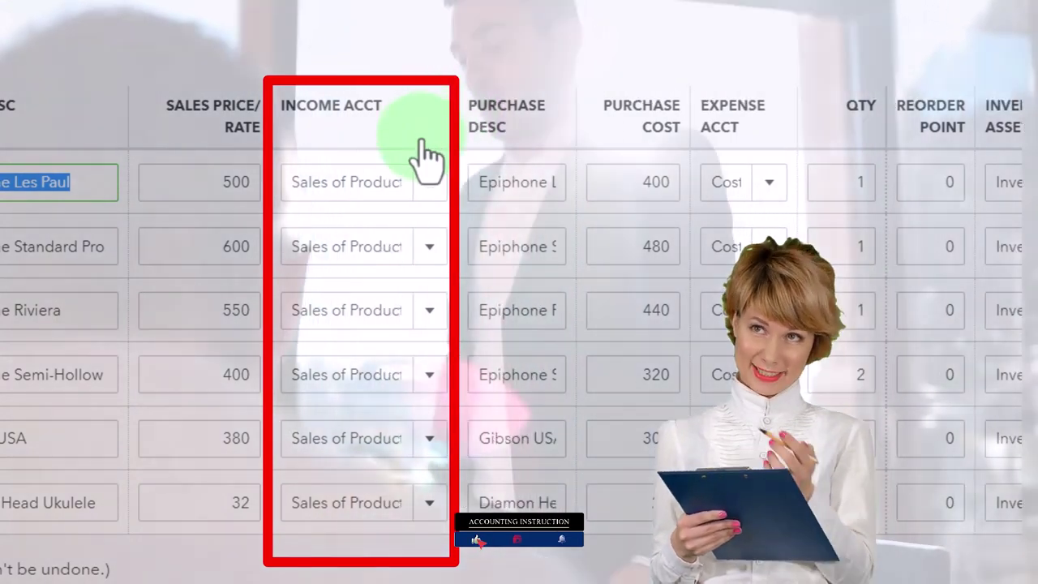
drag(576, 121, 641, 115)
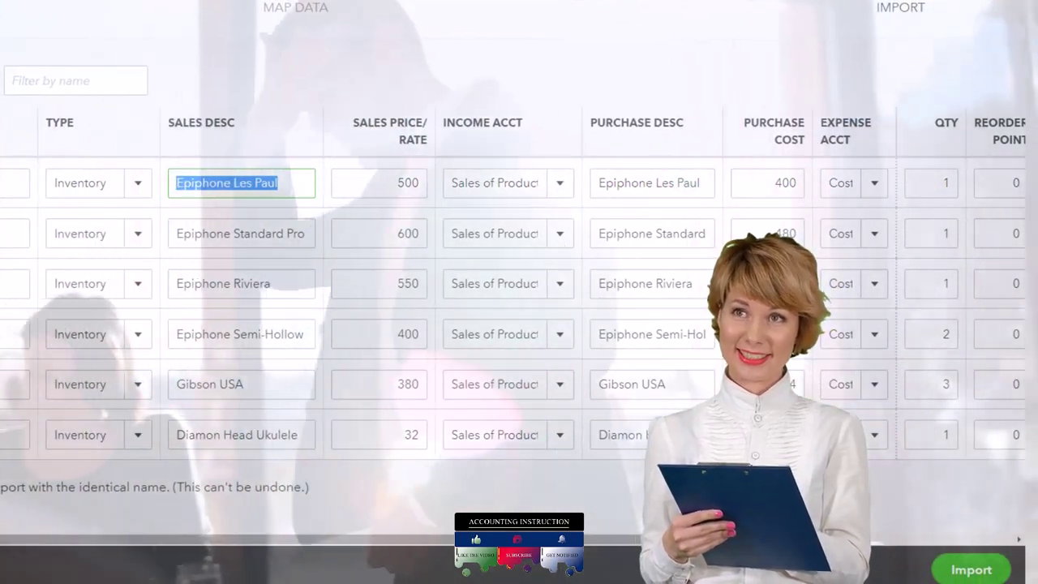
- Widen the Purchase Cost, Expense Acct and Inventory Asset Acct columns in the import review
click(967, 536)
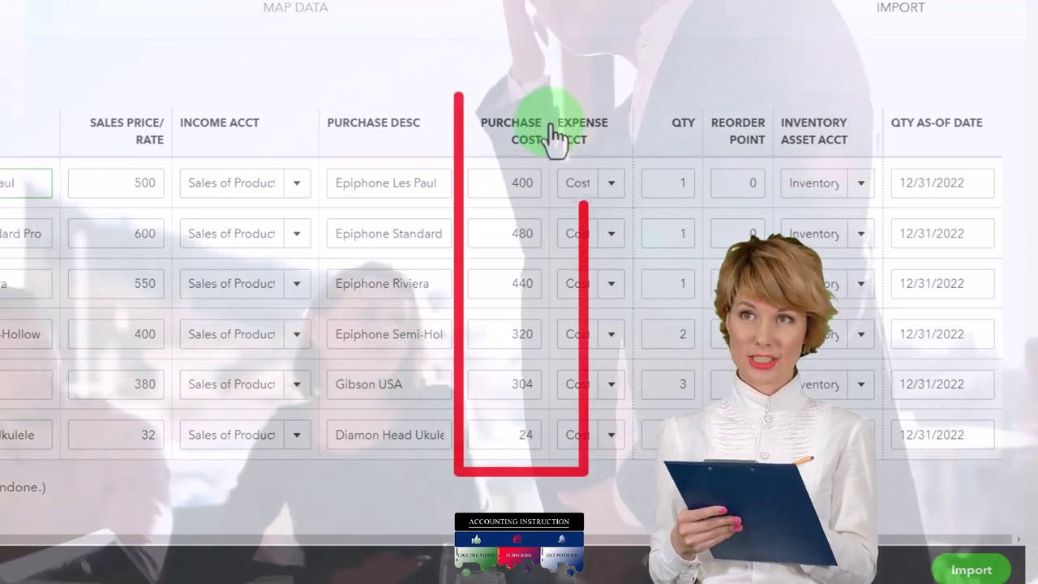
mouse_move(554, 138)
mouse_down()
mouse_move(542, 127)
mouse_move(573, 135)
mouse_up()
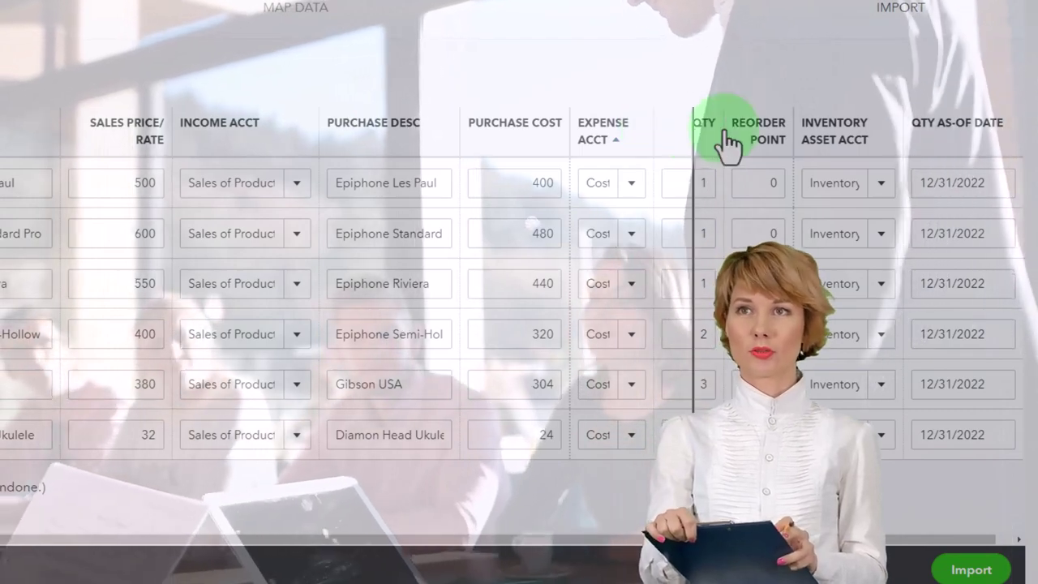
drag(727, 146, 725, 144)
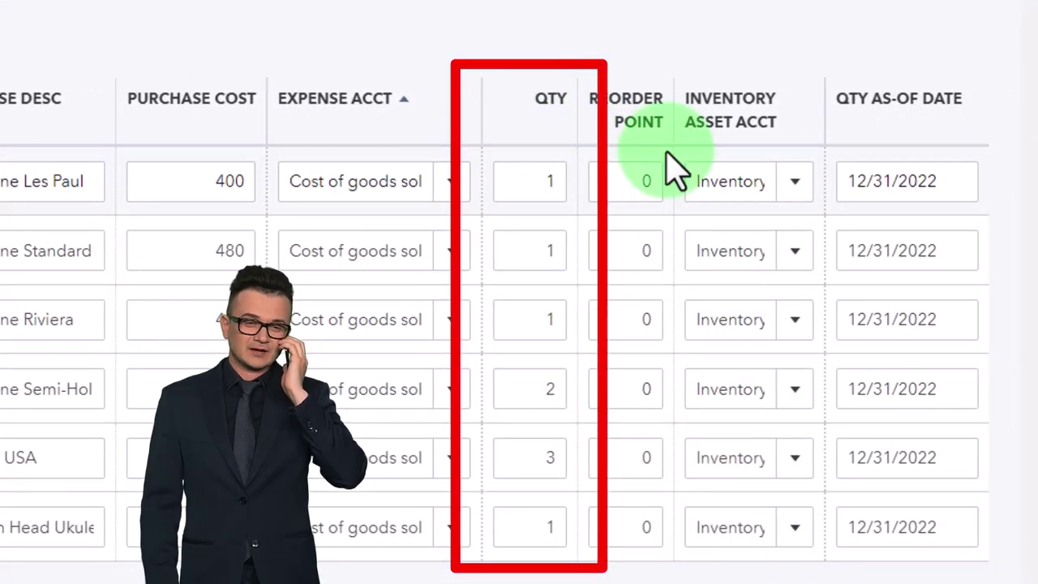
click(746, 122)
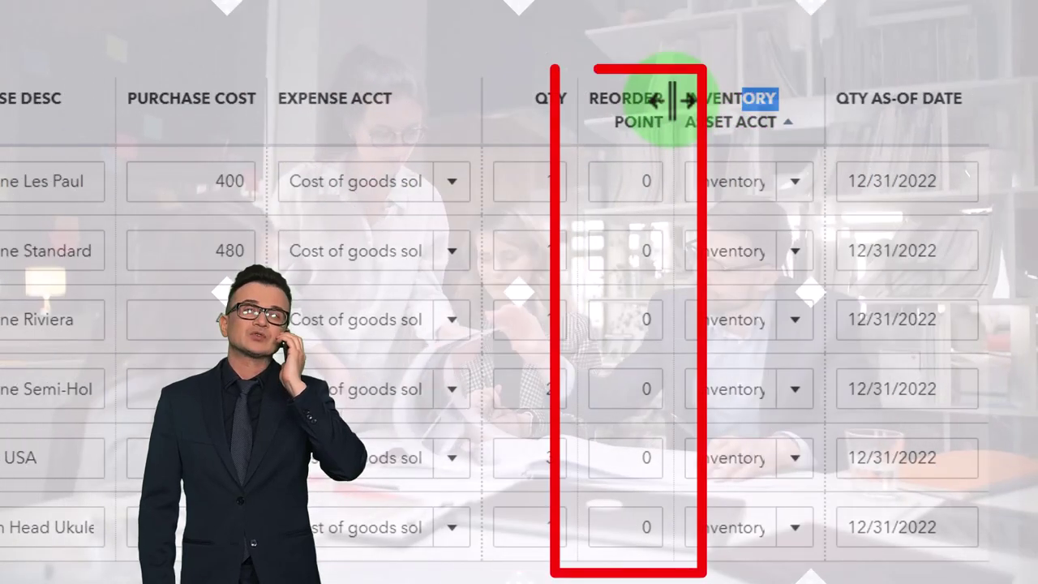
click(709, 130)
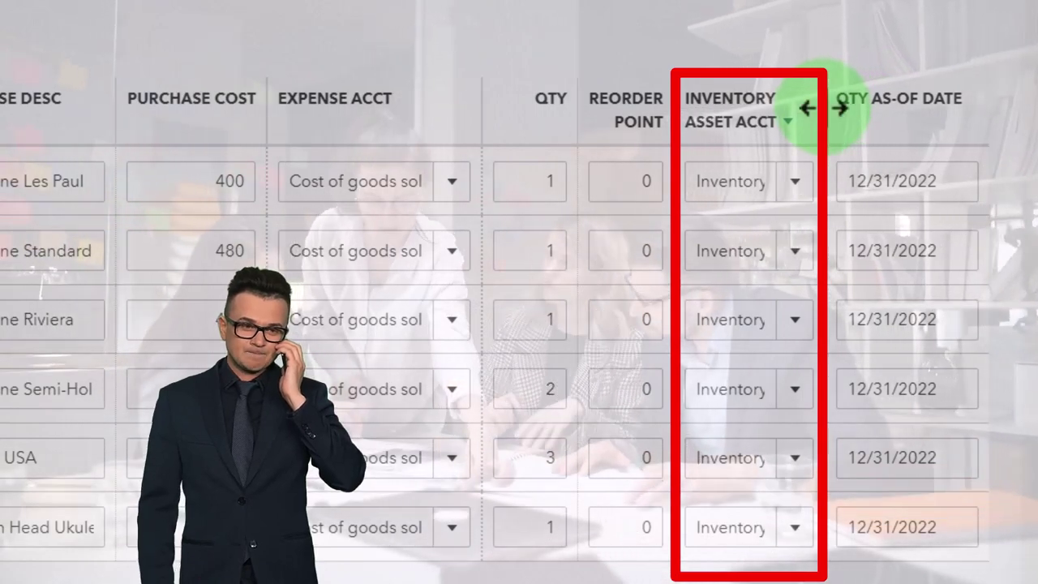
drag(823, 114, 909, 106)
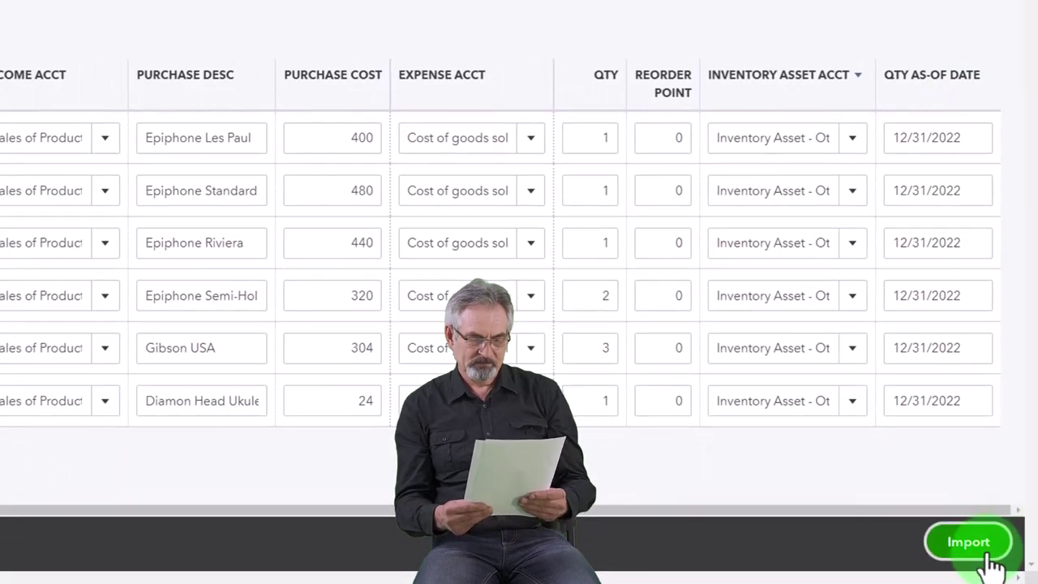
- Import the reviewed inventory items and look through the updated products and services list
click(989, 558)
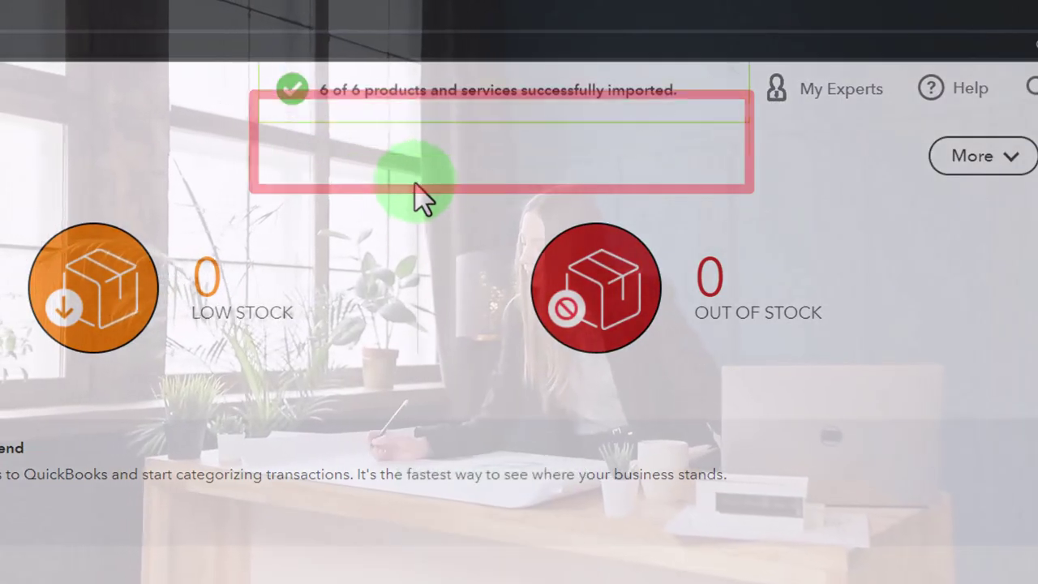
scroll(438, 315, down, 2)
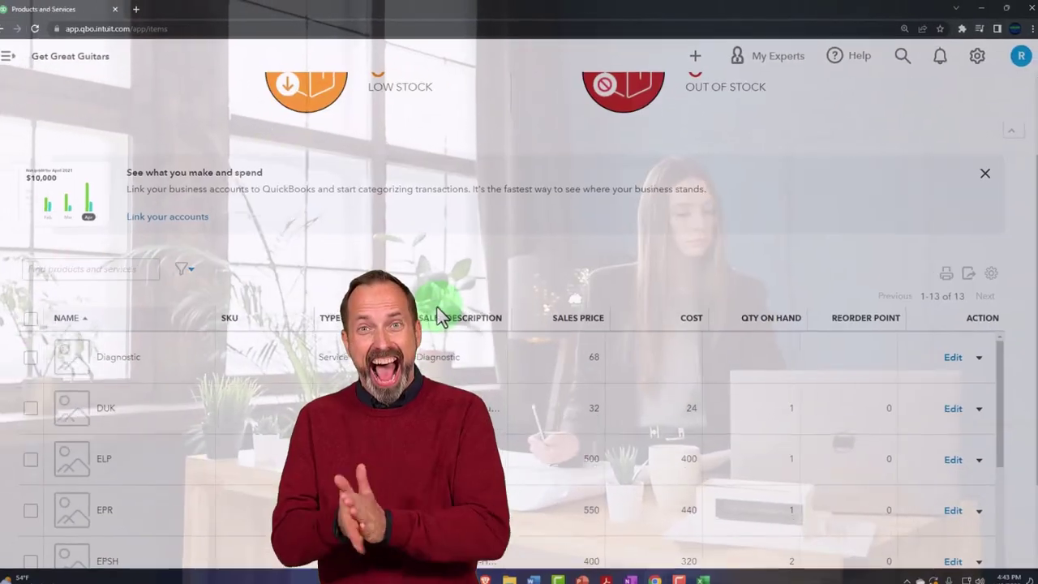
scroll(441, 301, down, 3)
scroll(441, 302, down, 1)
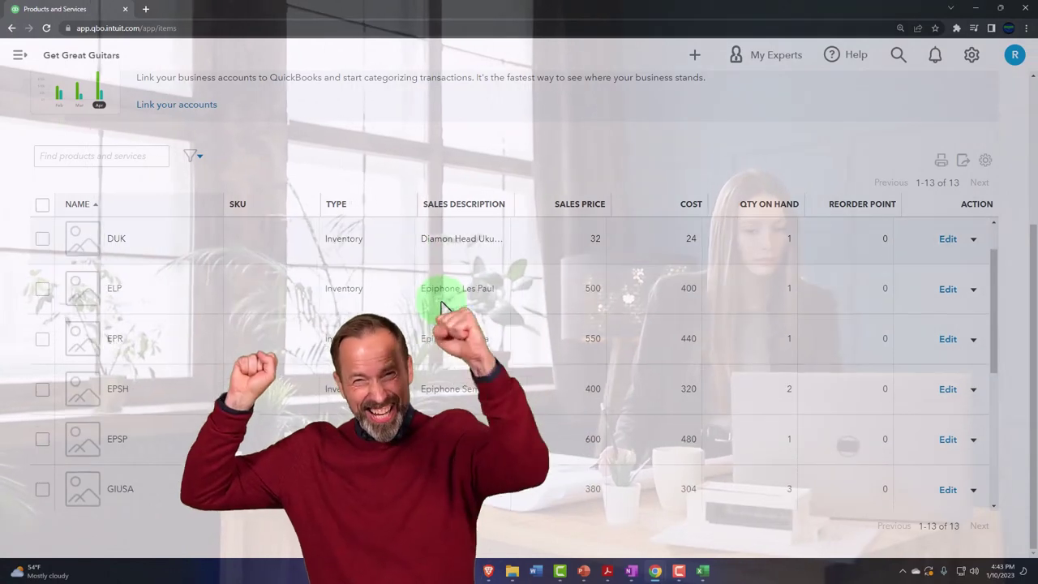
scroll(442, 309, up, 1)
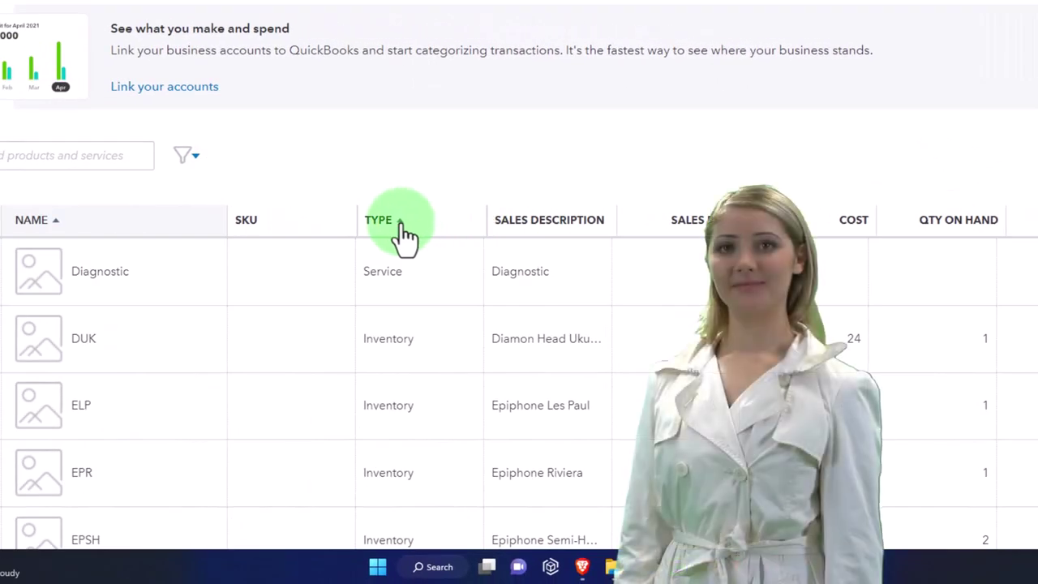
- Sort the products and services list by type in descending order, with inventory items above services, and review the imported items
click(401, 231)
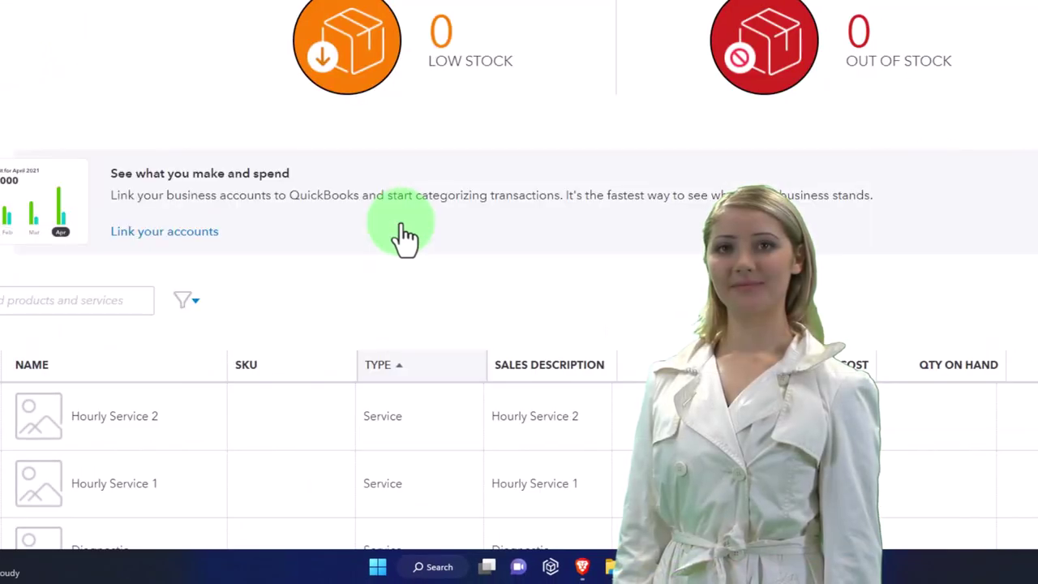
scroll(410, 236, down, 5)
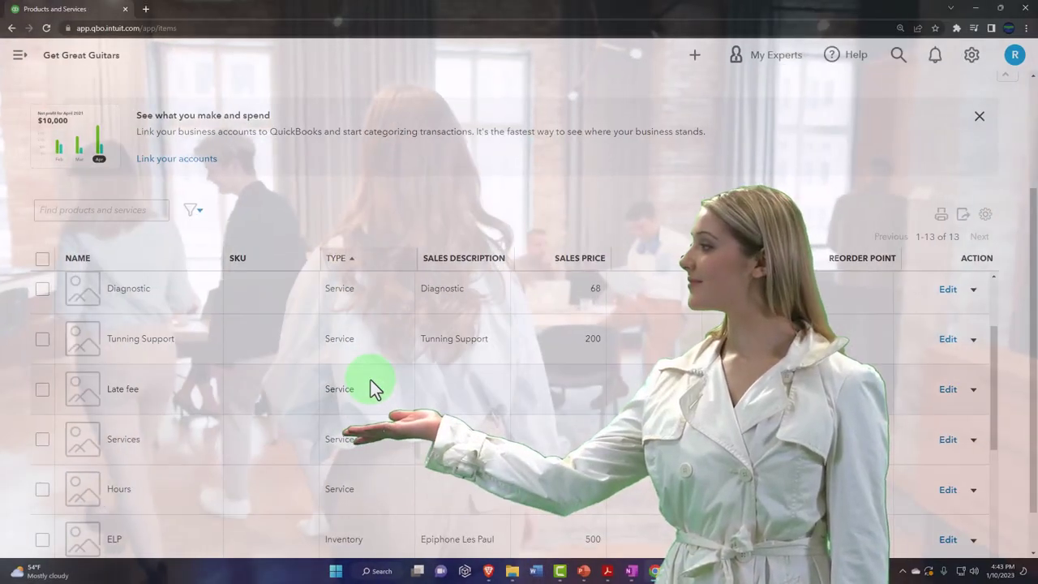
scroll(372, 387, down, 3)
scroll(372, 387, up, 2)
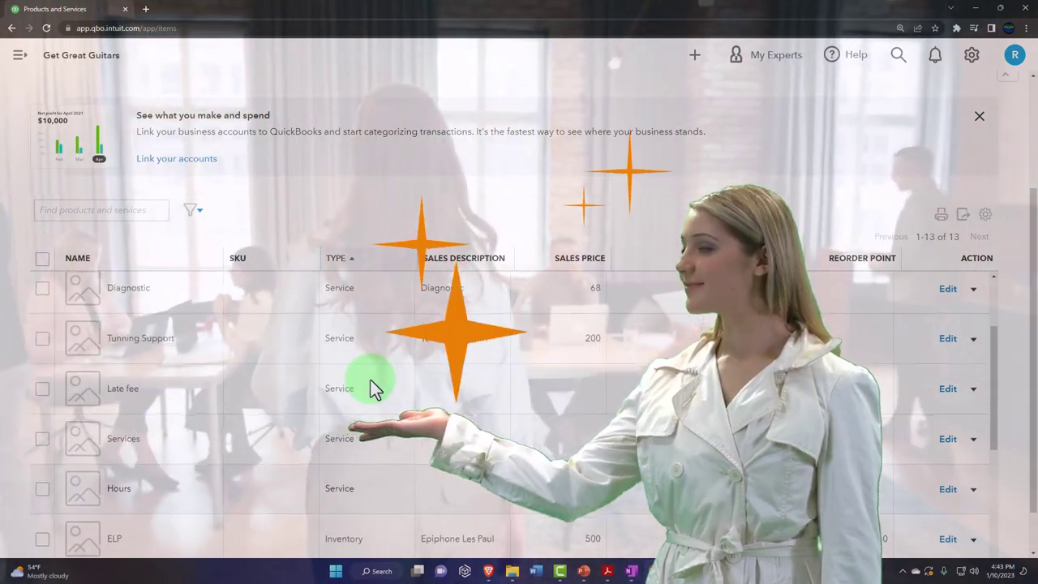
scroll(372, 387, down, 3)
scroll(370, 387, down, 1)
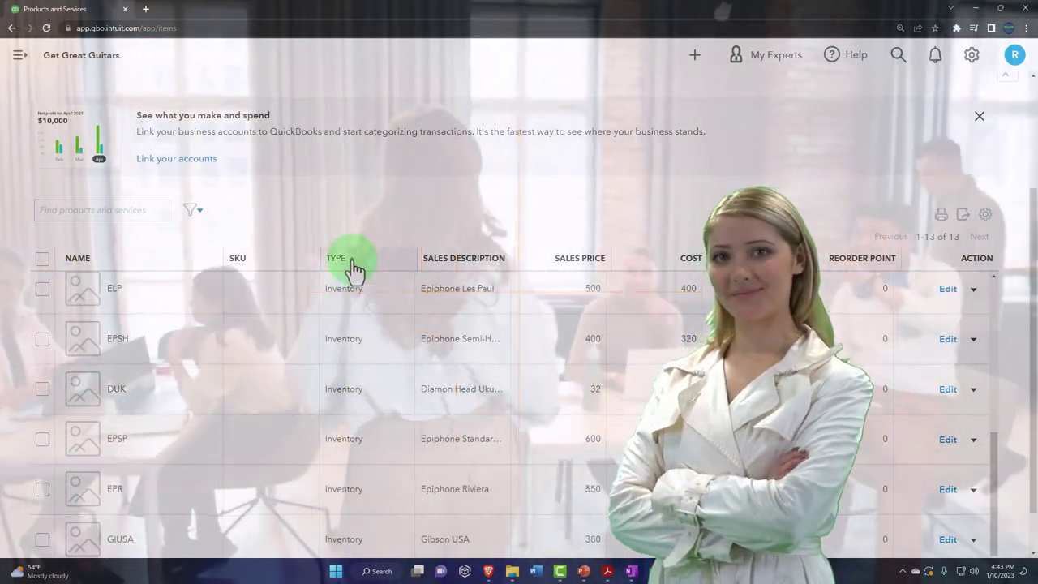
click(348, 256)
scroll(370, 316, down, 3)
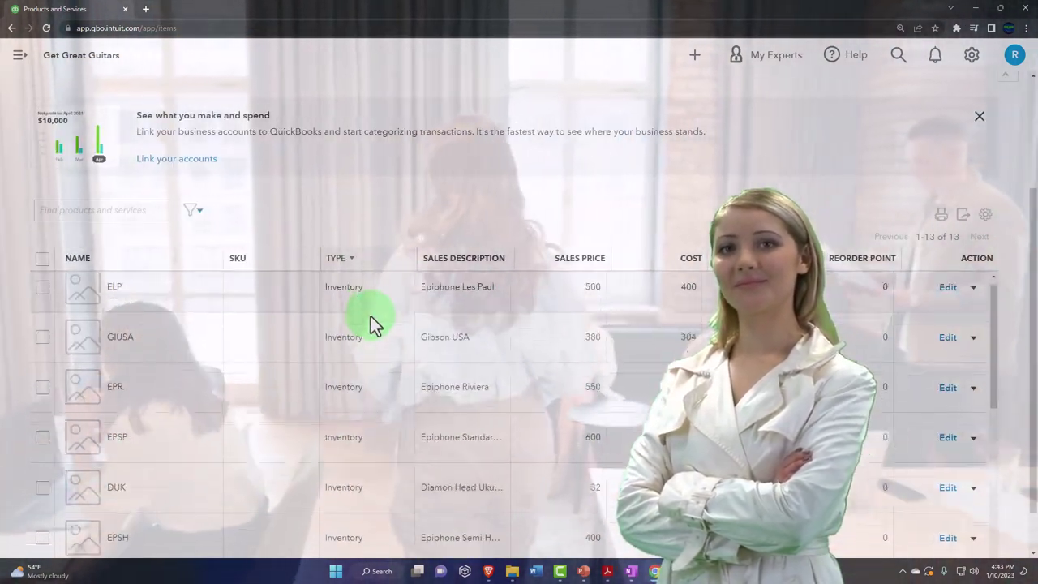
scroll(371, 316, down, 1)
scroll(371, 317, up, 1)
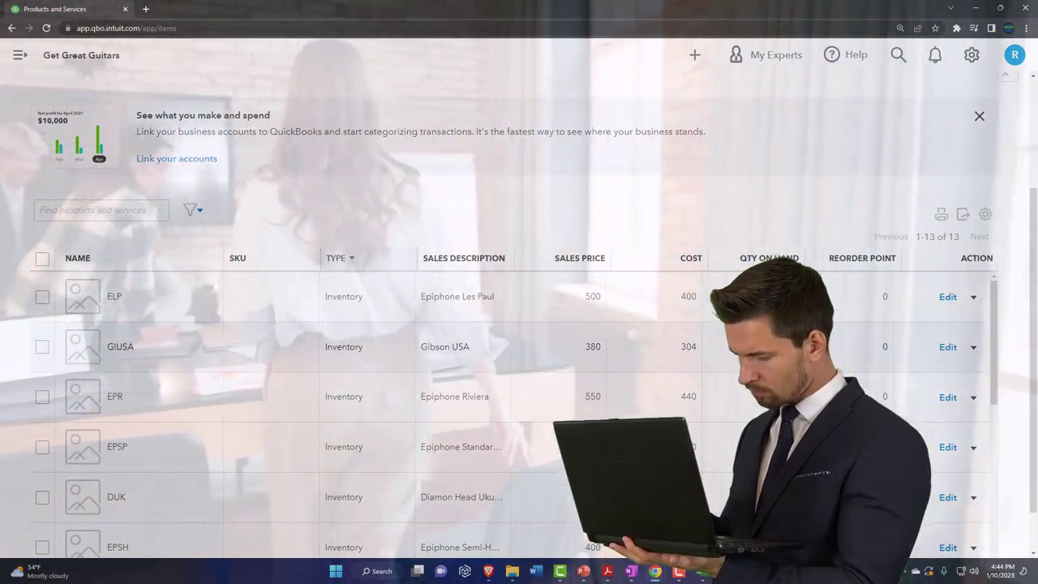
- Duplicate the Products and Services browser tab twice to have three QuickBooks tabs open
scroll(519, 325, up, 5)
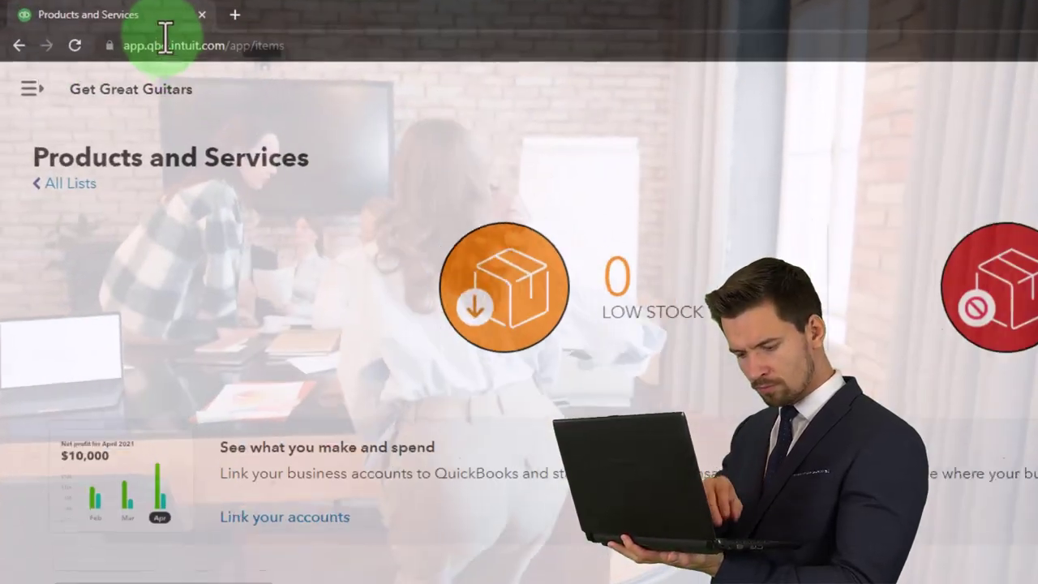
right_click(151, 16)
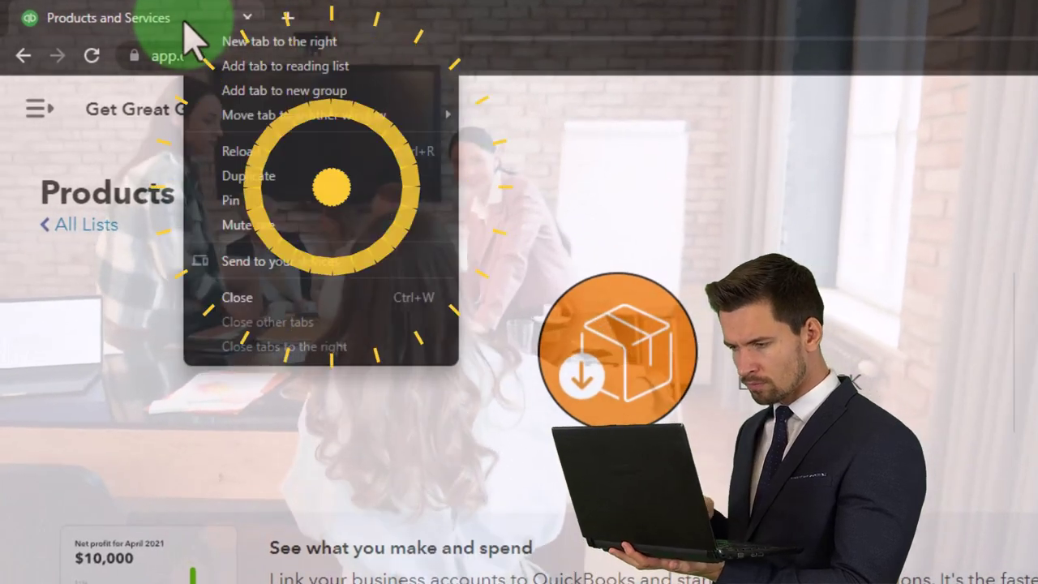
click(247, 176)
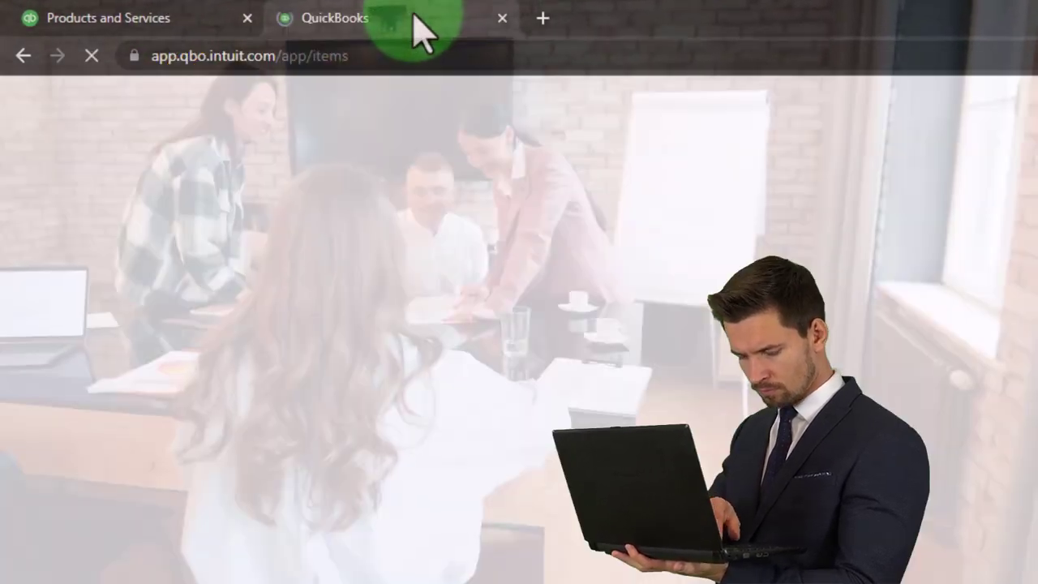
right_click(415, 21)
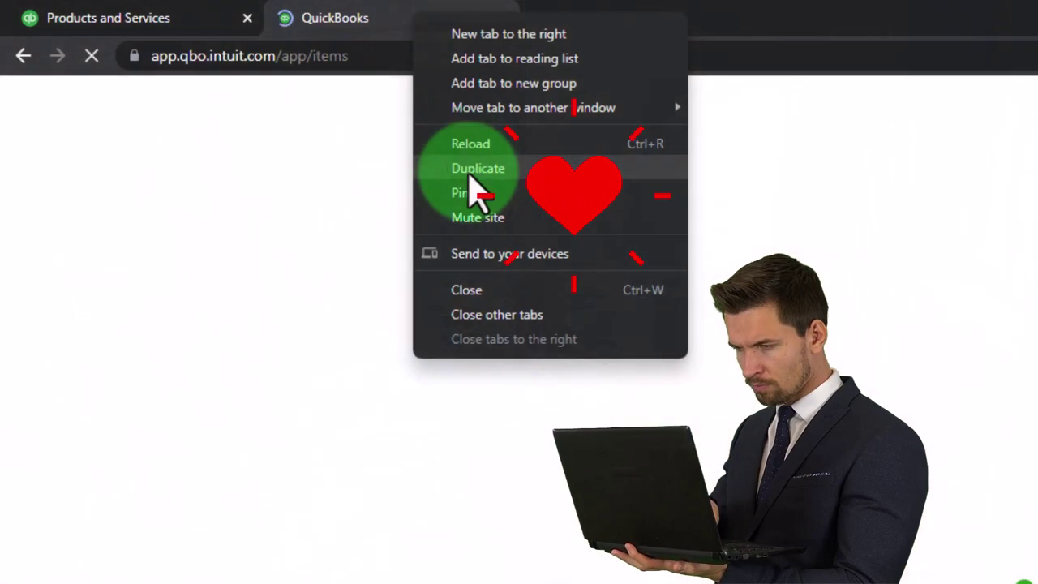
click(478, 170)
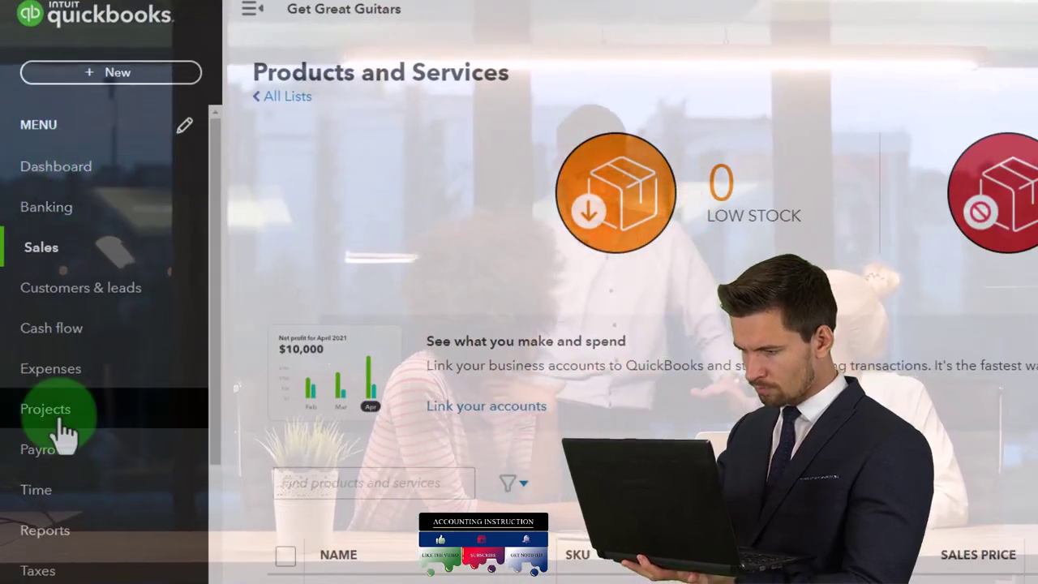
- Open the Balance Sheet report for Get Great Guitars and locate Reports under Business overview in the sample company
click(64, 535)
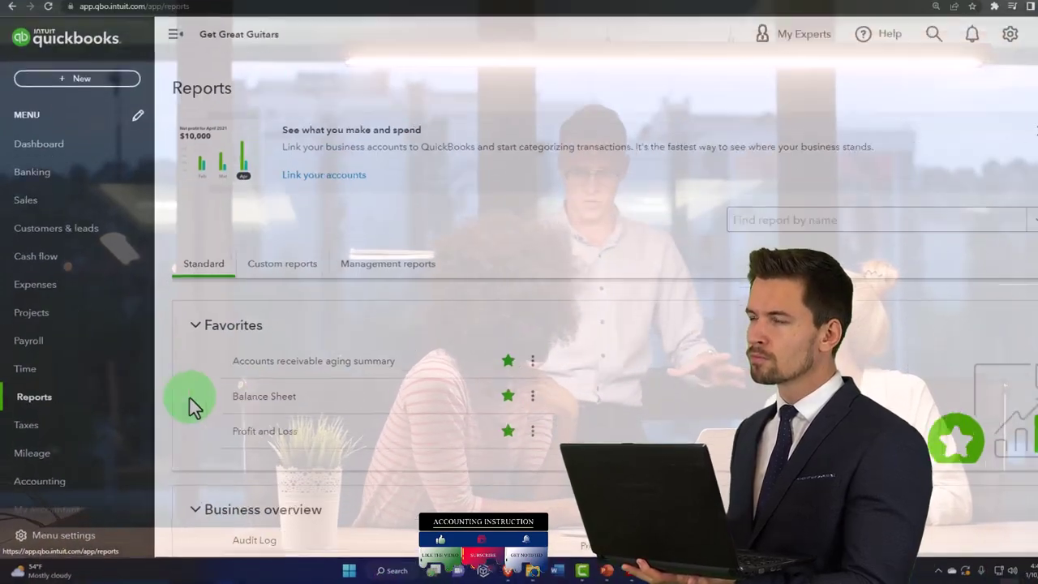
click(339, 332)
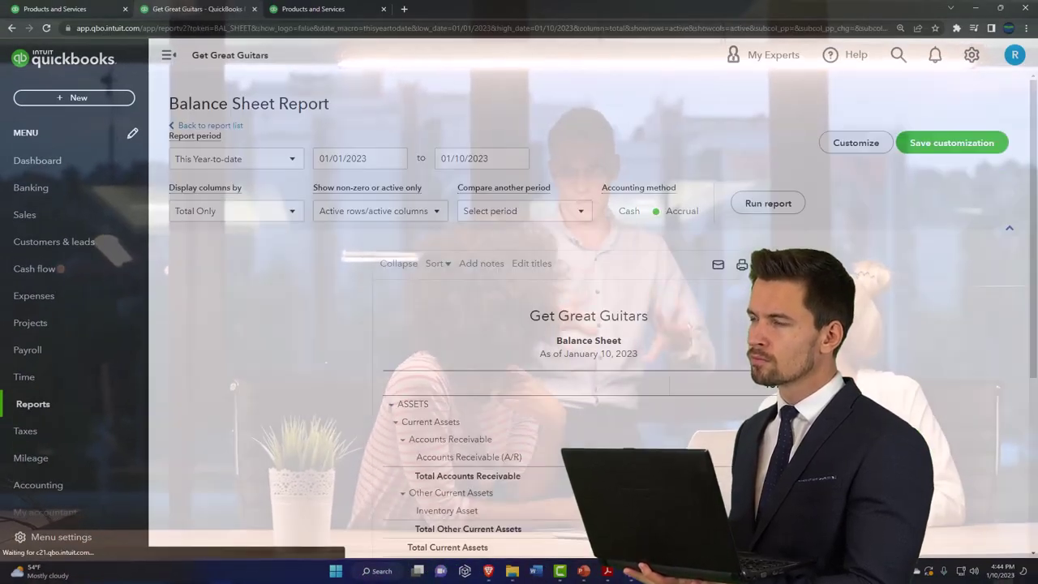
scroll(568, 365, down, 5)
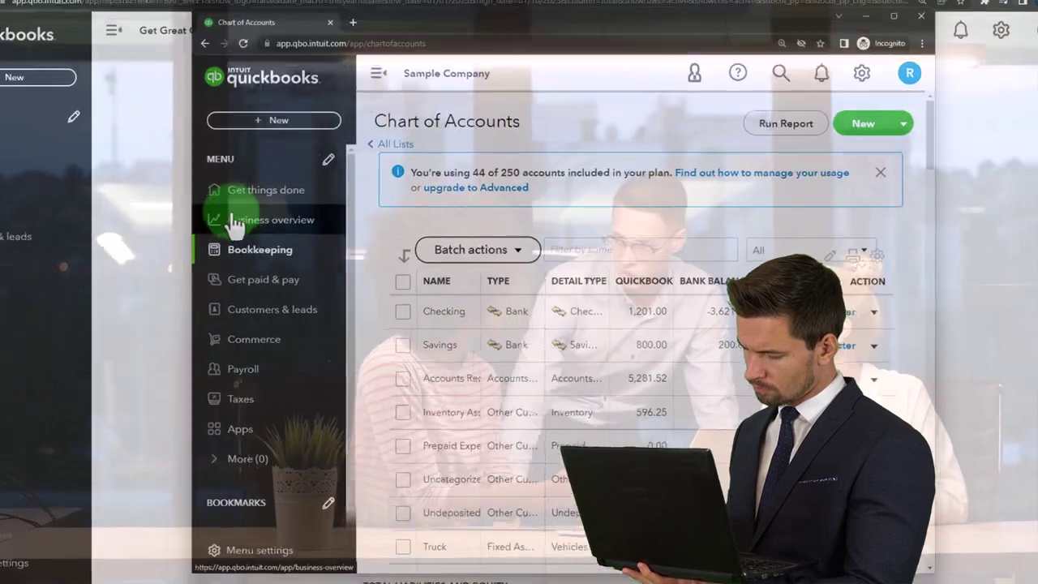
click(263, 225)
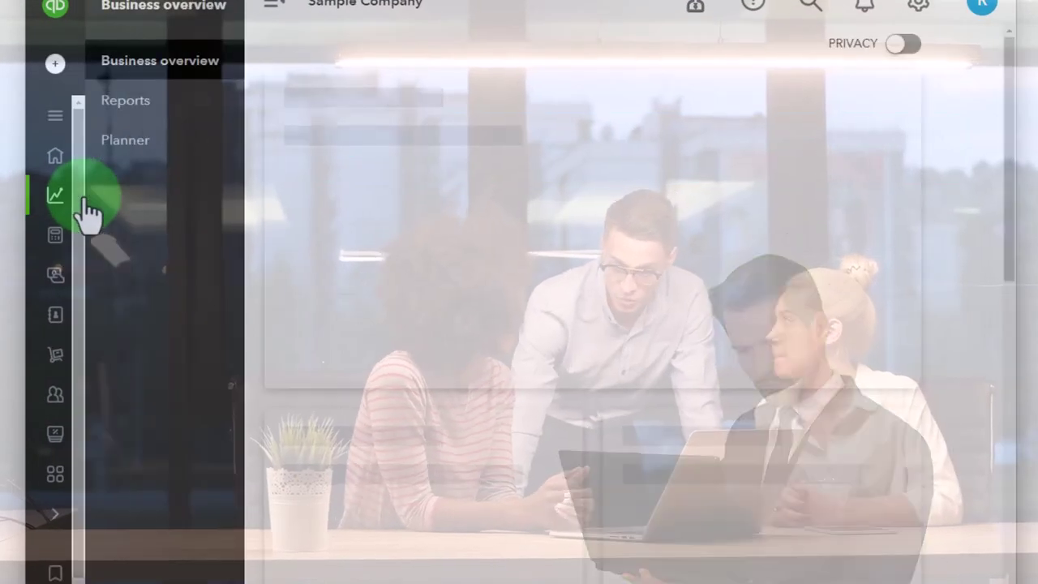
click(136, 111)
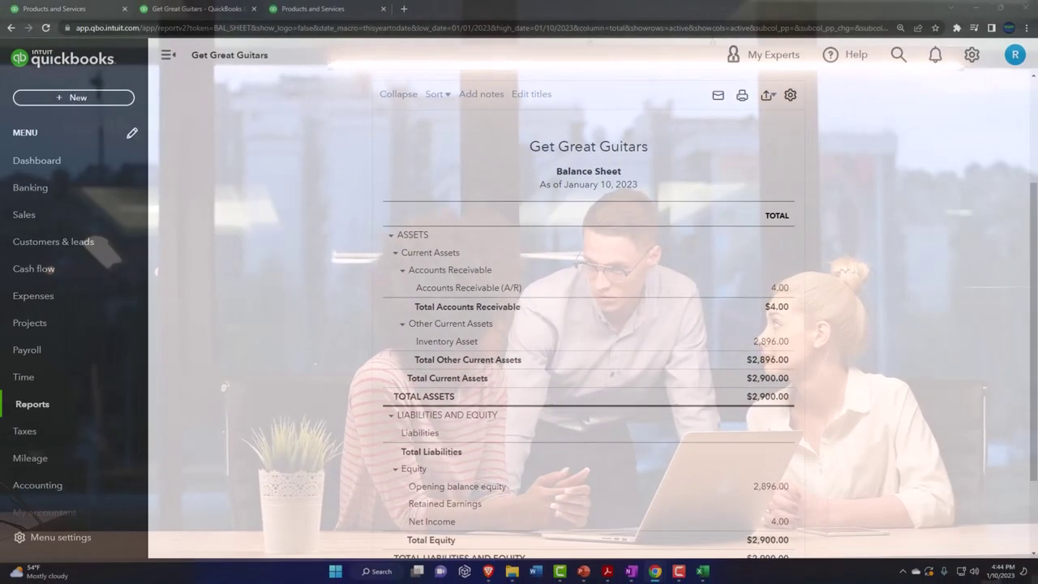
- Run the Balance Sheet for the period 12/31/2022 to 12/31/2022 and collapse the navigation menu
scroll(328, 264, up, 3)
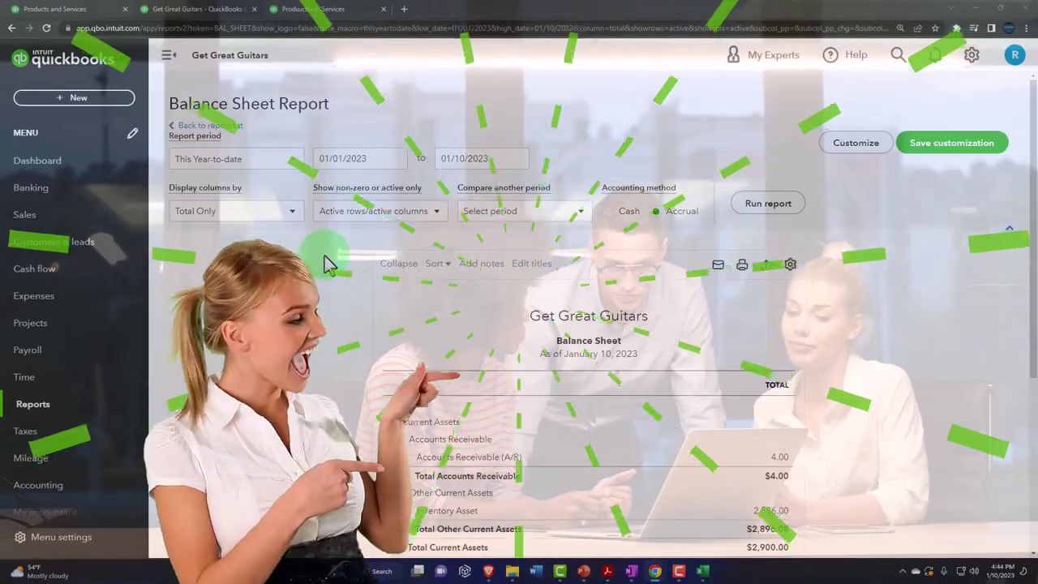
scroll(325, 256, down, 2)
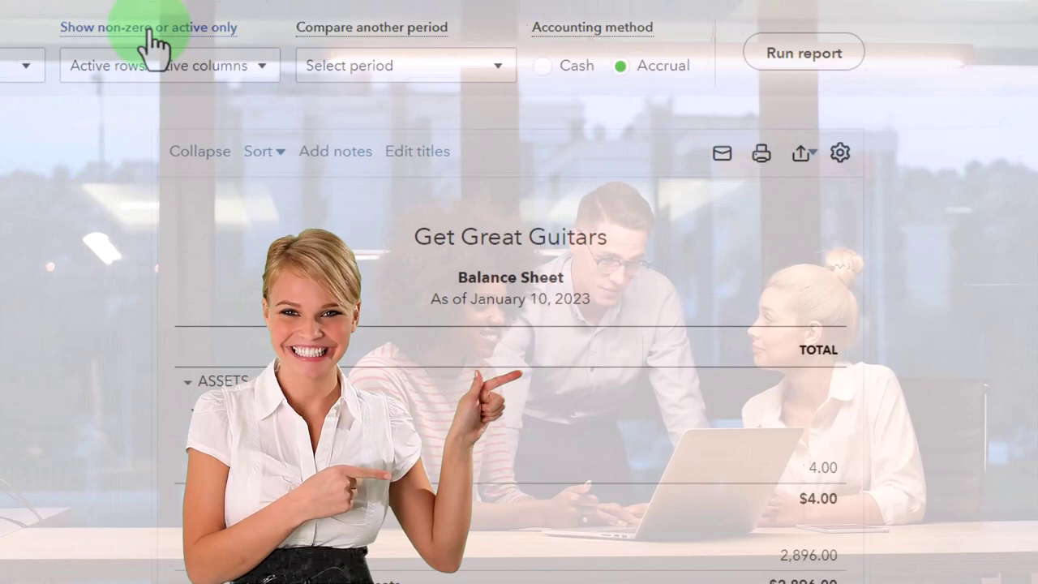
click(164, 0)
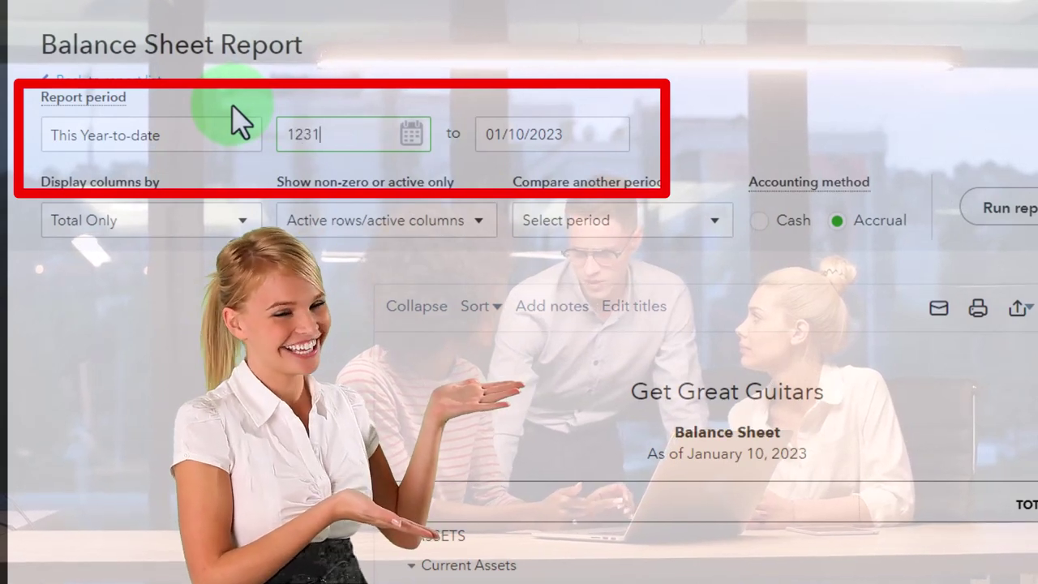
text(1231)
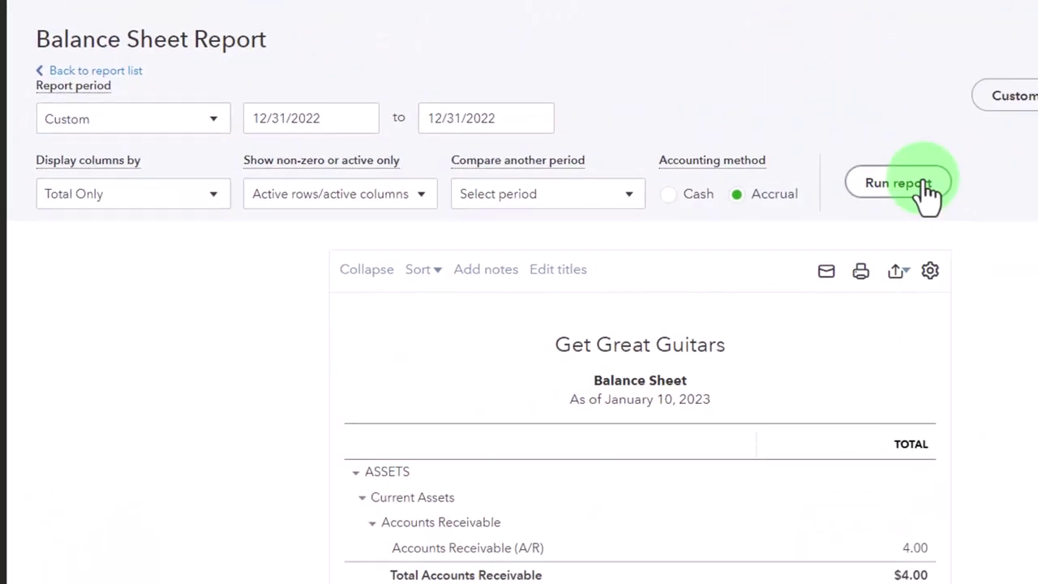
scroll(908, 292, down, 2)
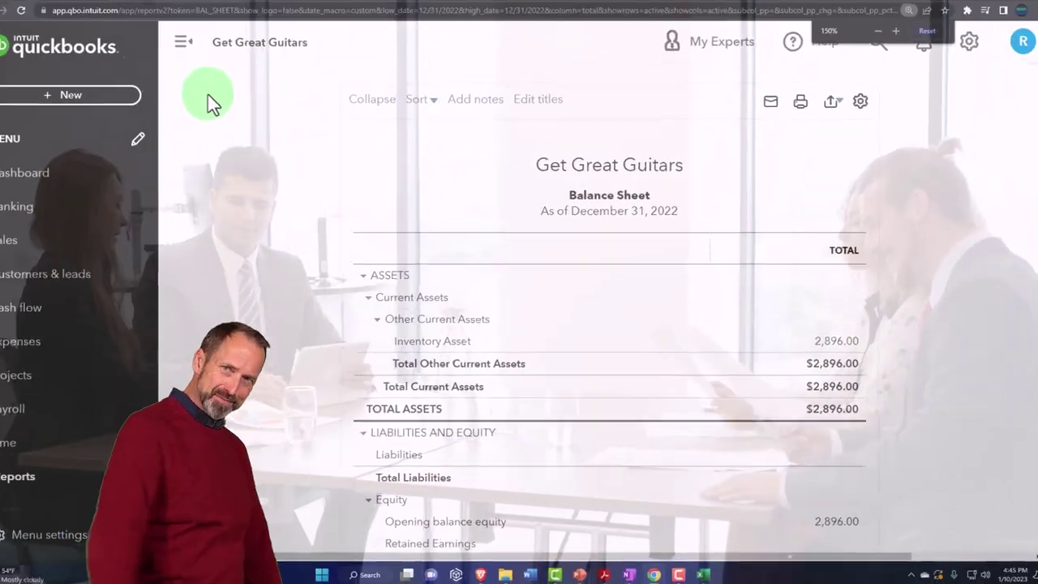
click(184, 41)
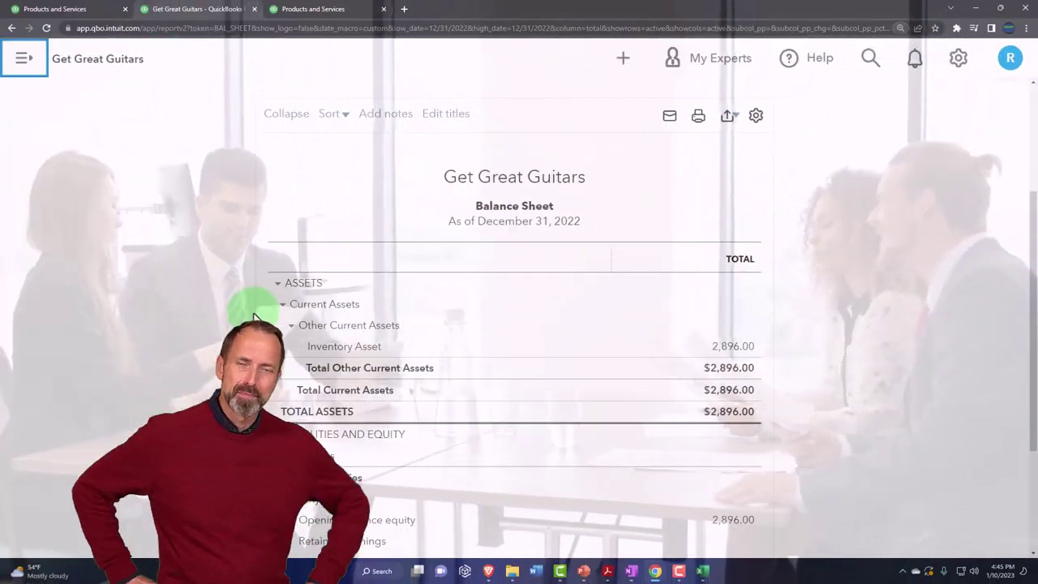
- Drill down from the Inventory Asset balance to its transaction report and reduce the page zoom to review it
scroll(167, 299, down, 2)
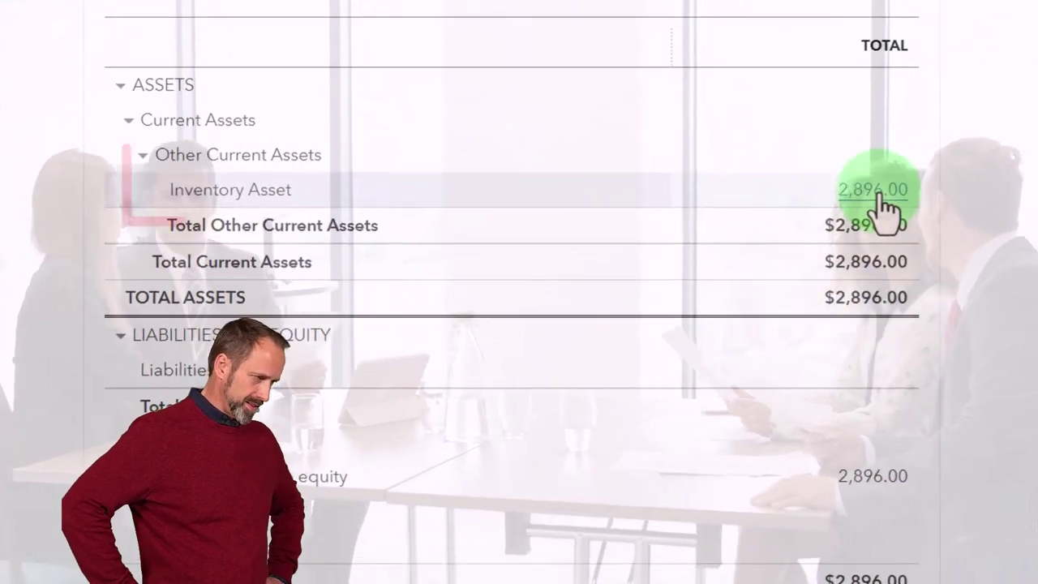
click(755, 230)
scroll(880, 211, down, 3)
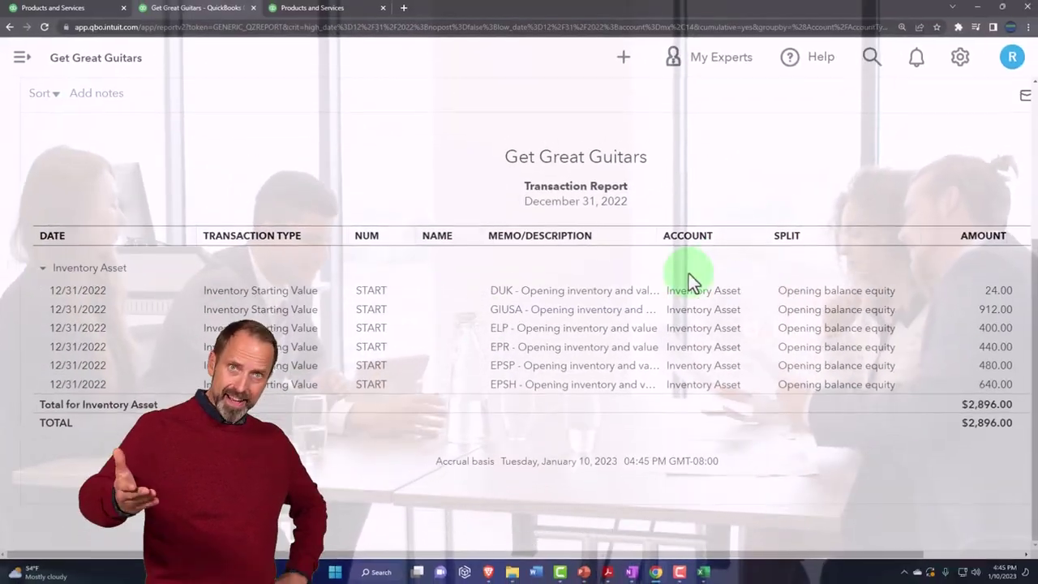
key(ctrl+minus)
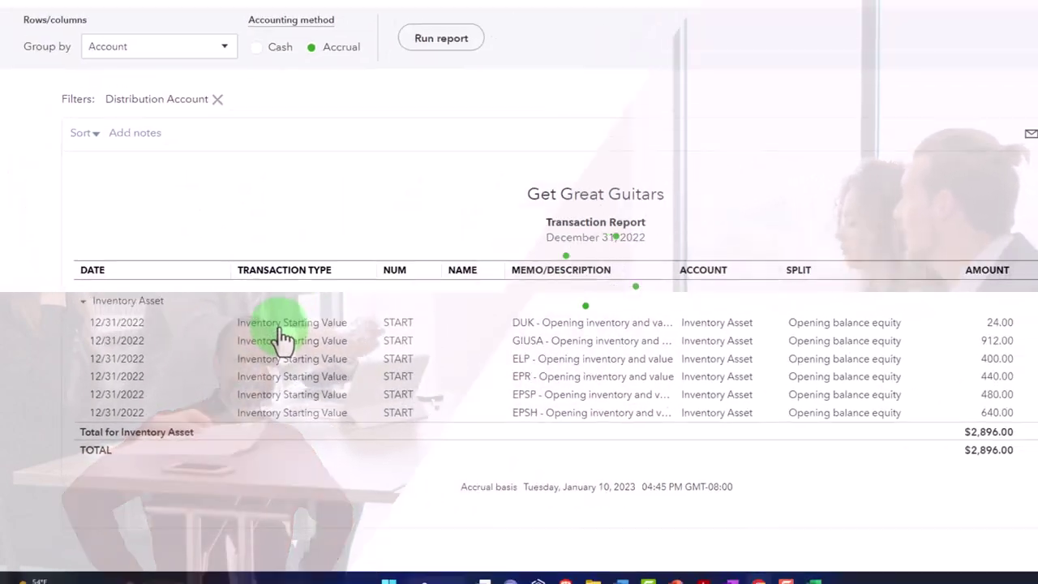
- Open the DUK inventory starting value transaction, review it and return to the transaction report
click(342, 296)
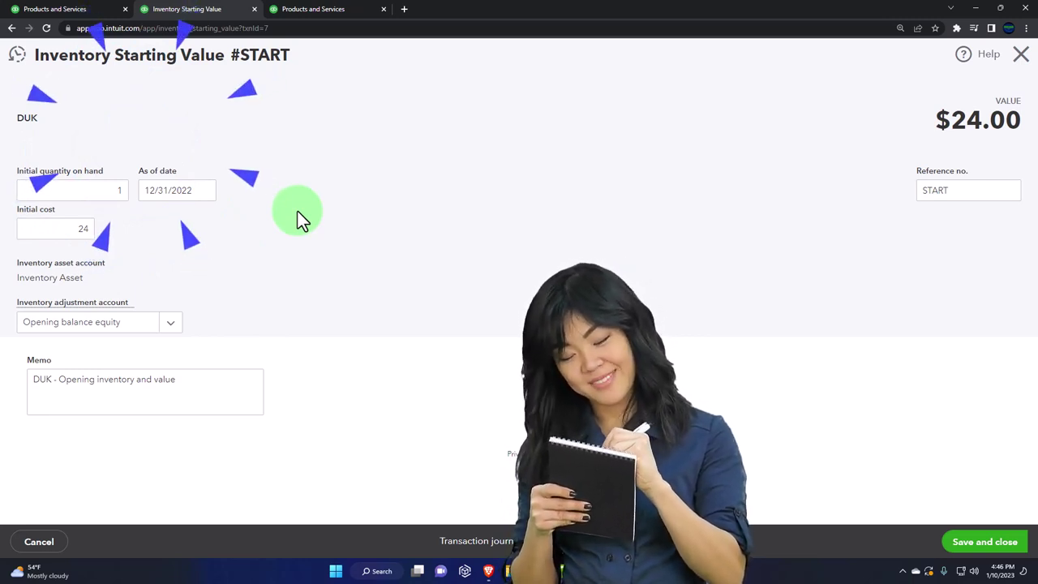
click(1021, 57)
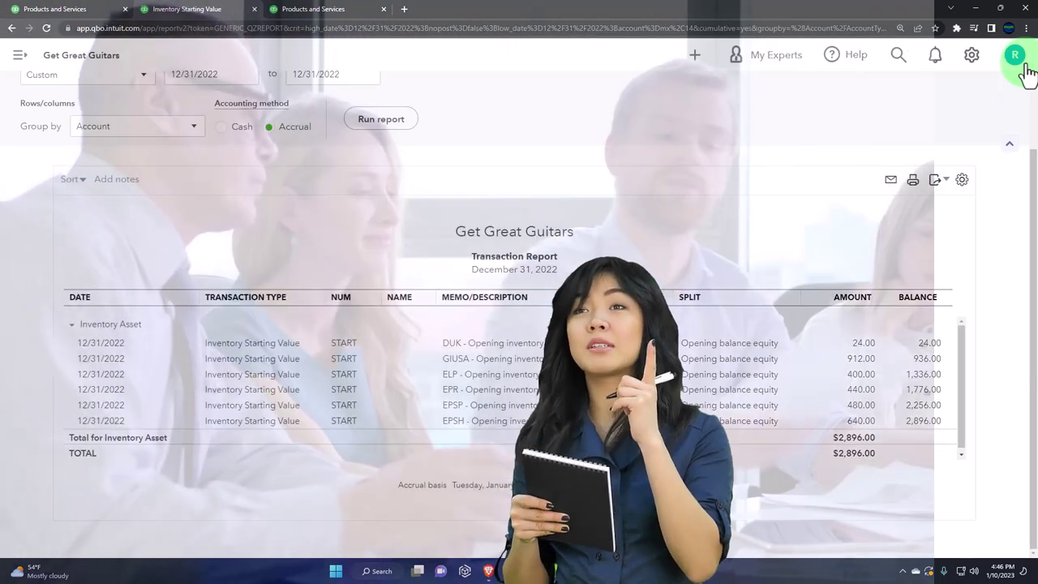
scroll(794, 192, up, 1)
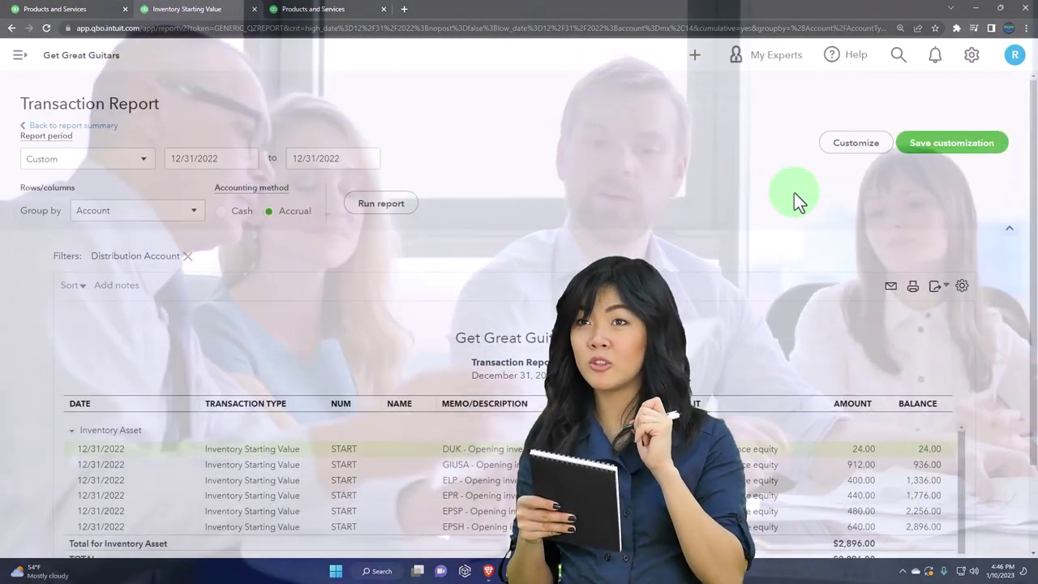
- Look over the available new transaction forms, close the list and review the inventory transactions' split accounts
click(697, 68)
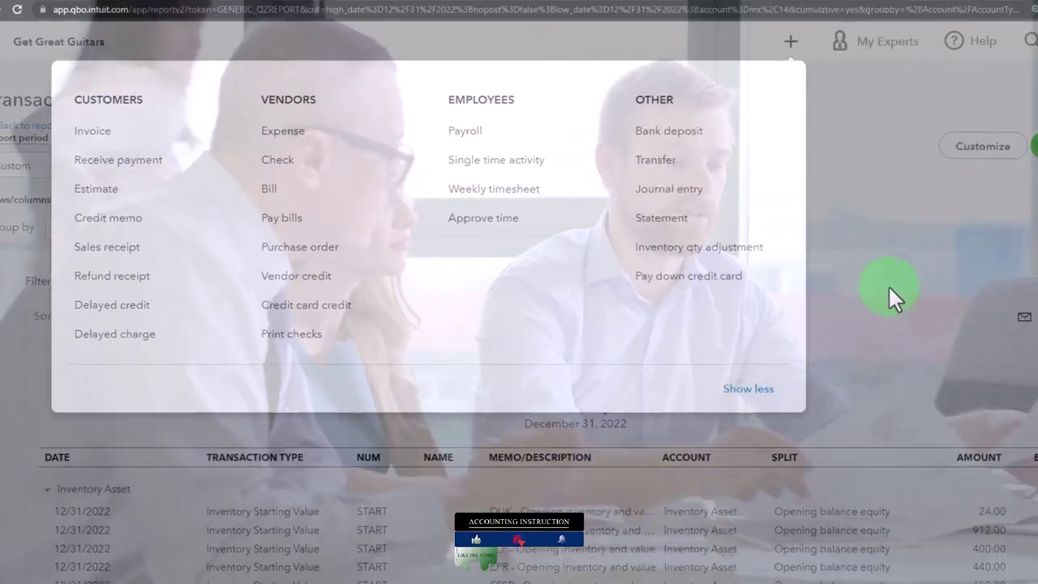
click(800, 273)
scroll(780, 273, down, 1)
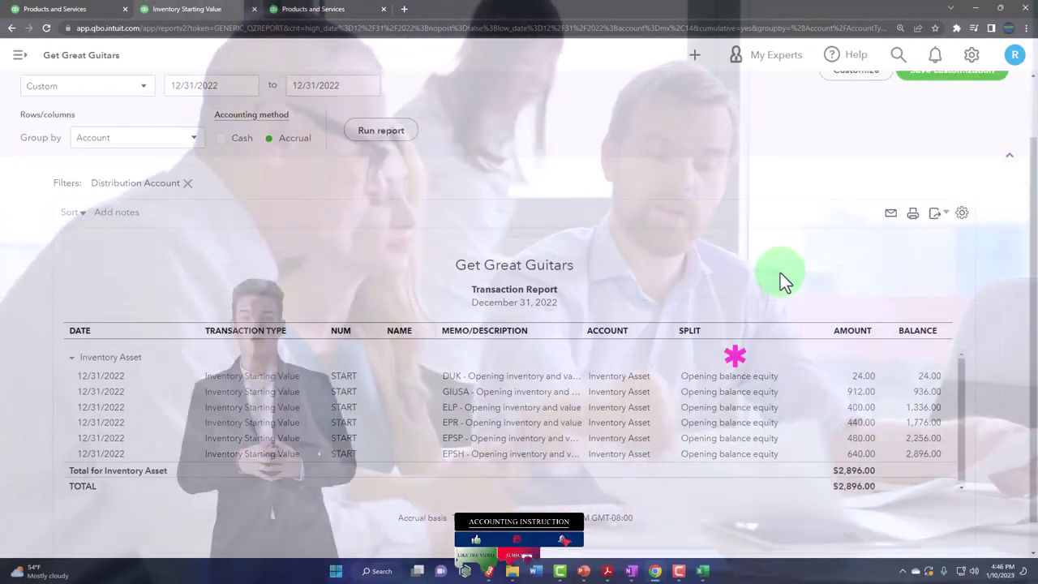
scroll(781, 273, down, 1)
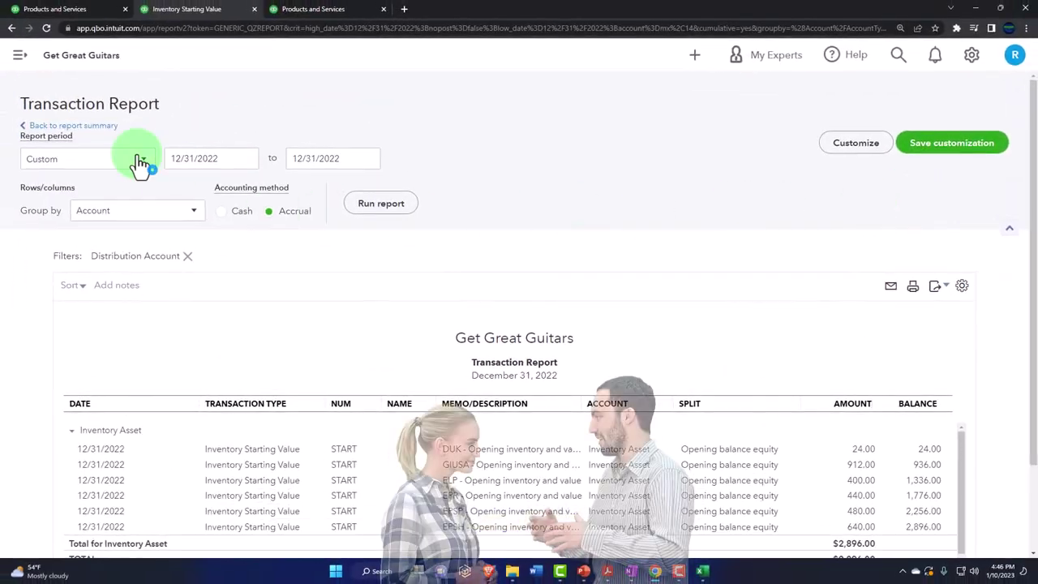
- Return to the Balance Sheet, review the transactions behind Opening balance equity and go back to the report summary
click(96, 128)
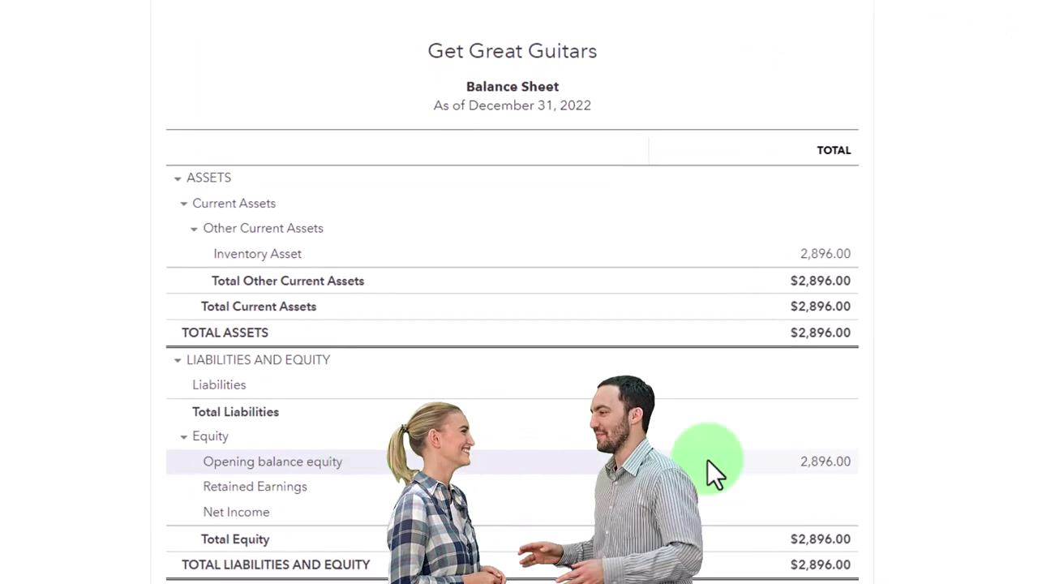
click(824, 466)
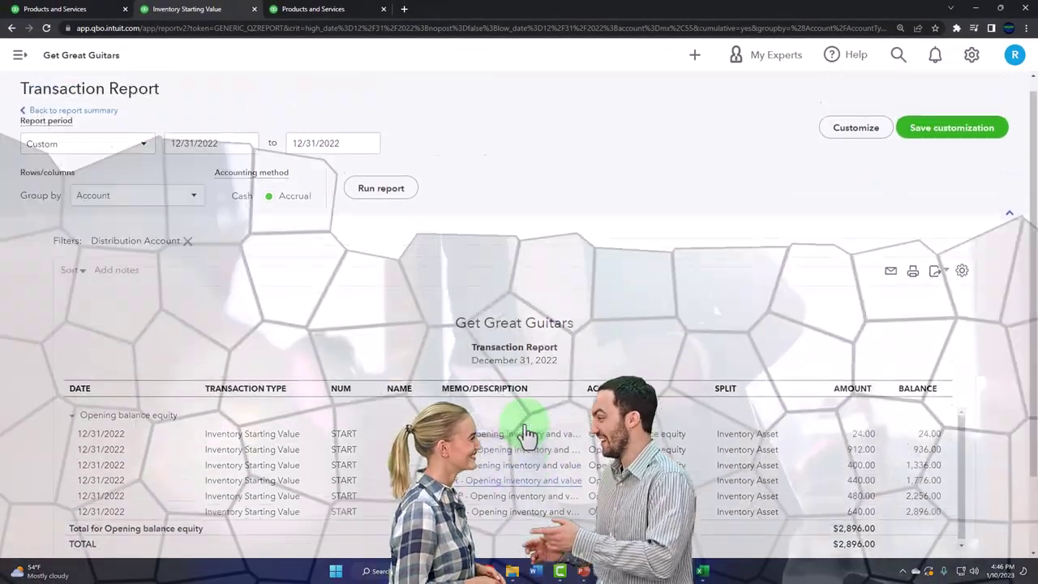
scroll(527, 433, up, 1)
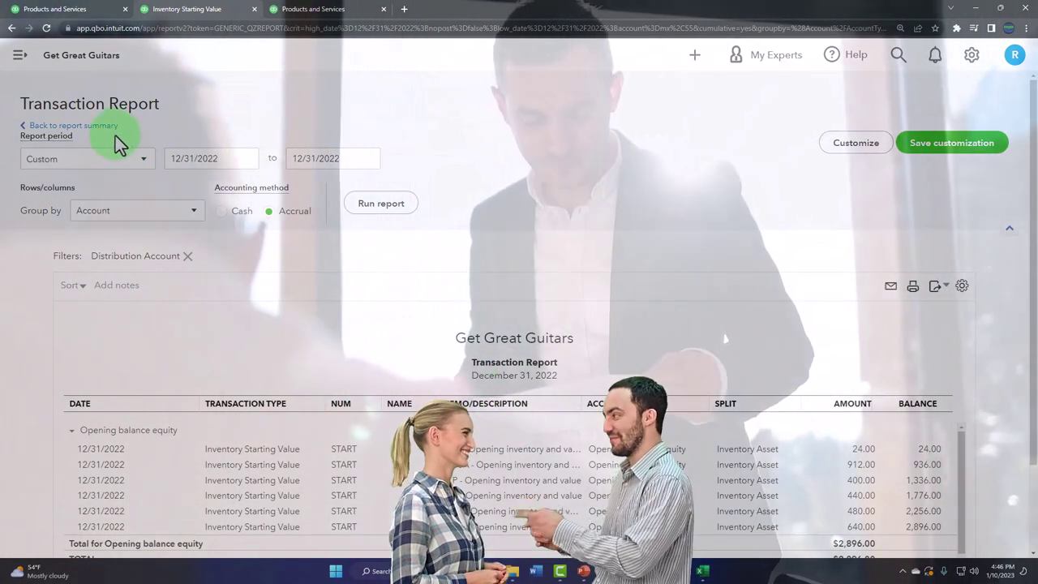
click(108, 130)
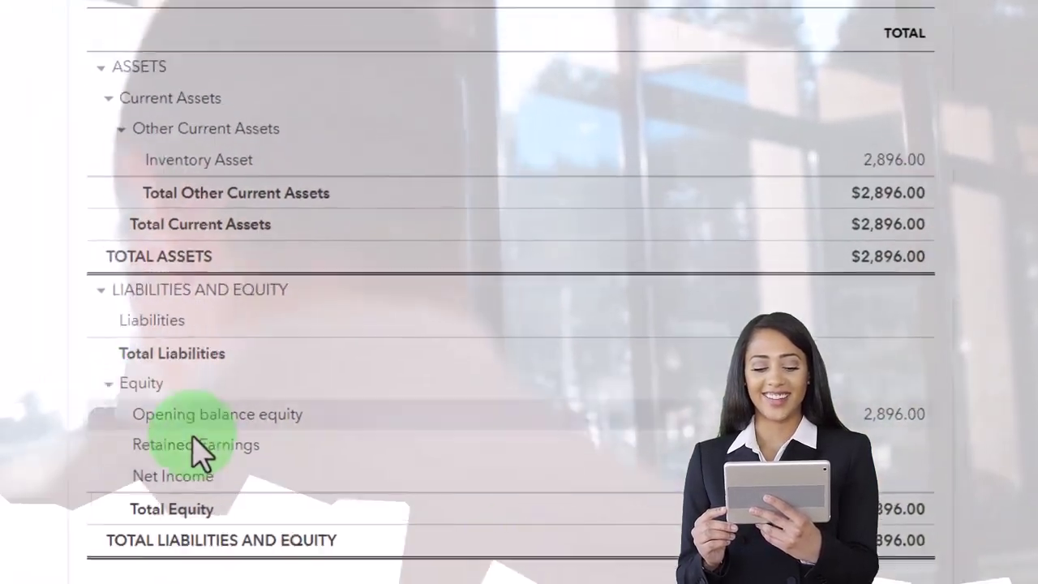
- Switch to Adobe Acrobat Reader, examine the Trial Beginning Balances PDF down to its totals and return to the Balance Sheet
click(609, 571)
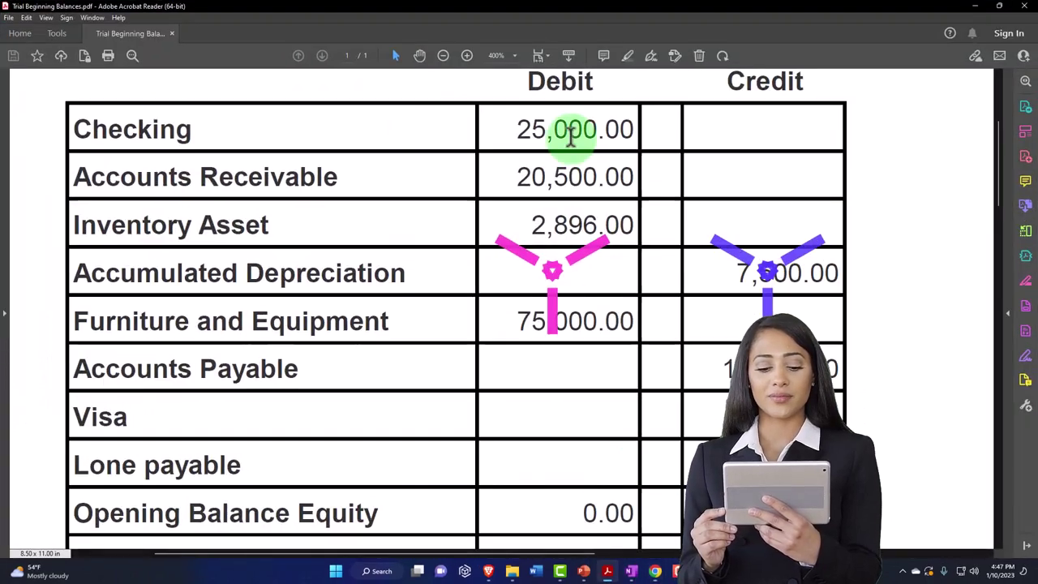
scroll(598, 394, down, 3)
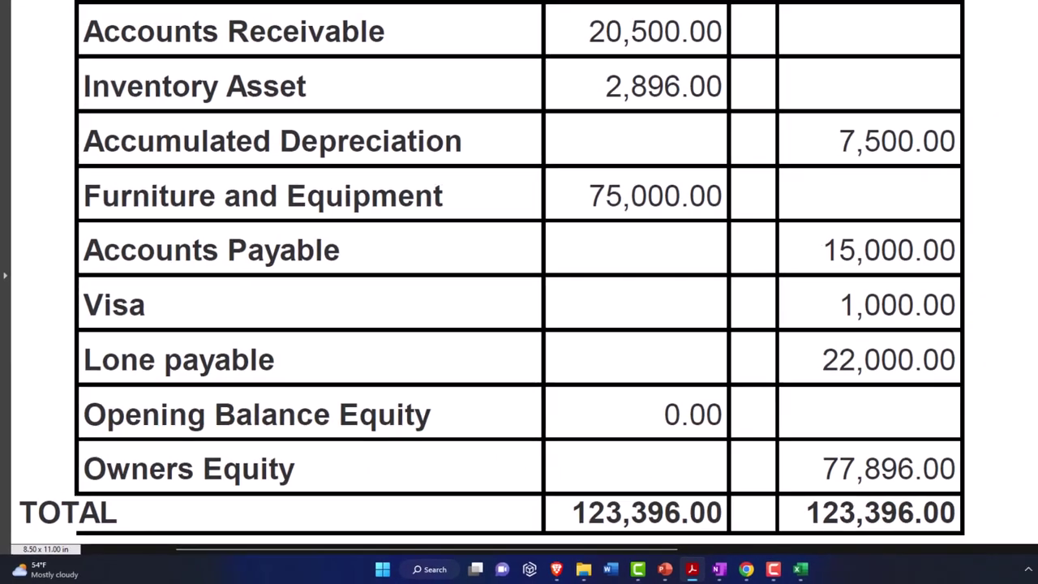
click(981, 10)
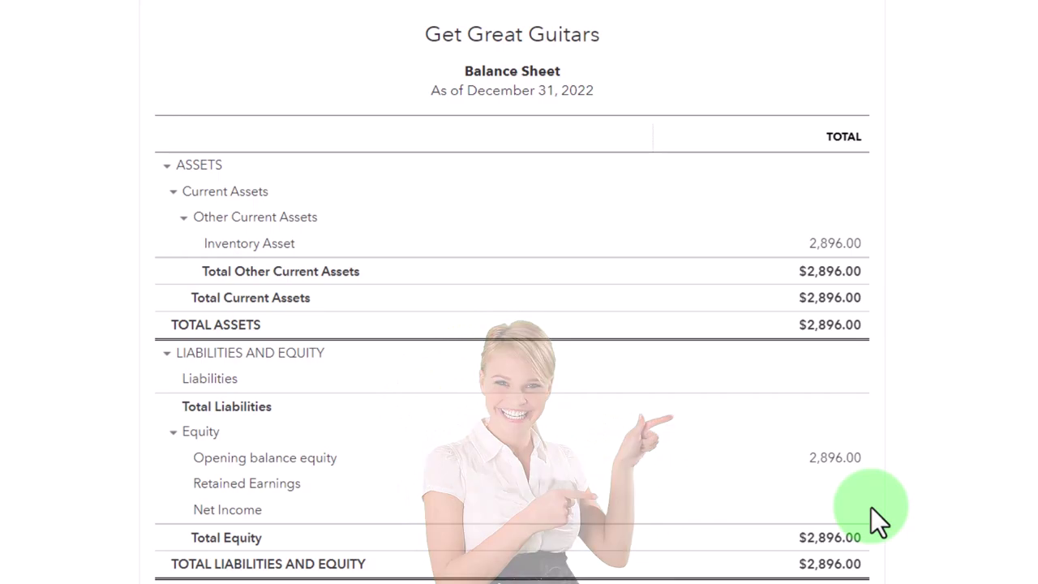
- Open the Profit and Loss report in the third QuickBooks tab
click(337, 12)
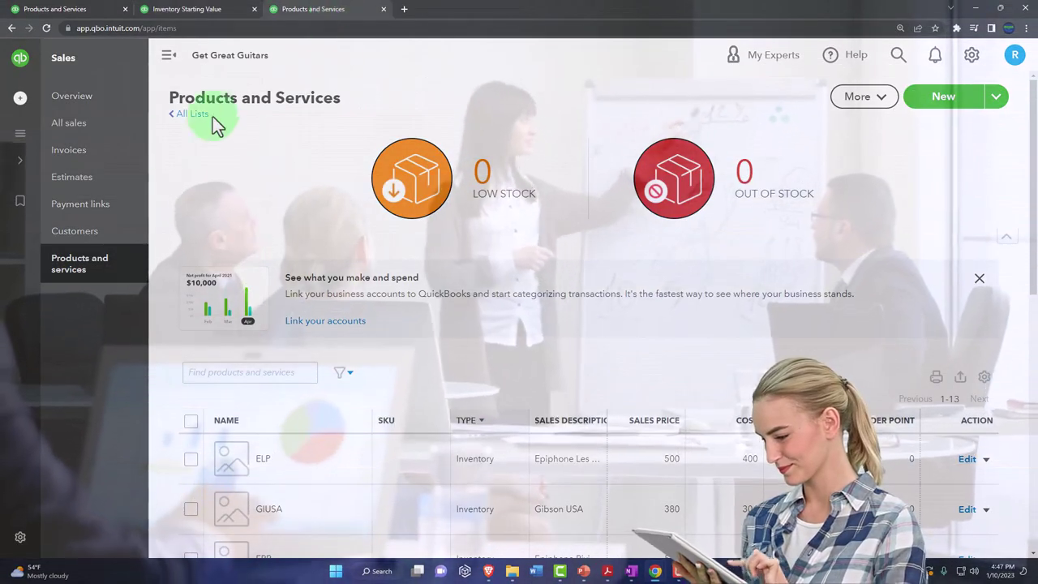
mouse_move(28, 178)
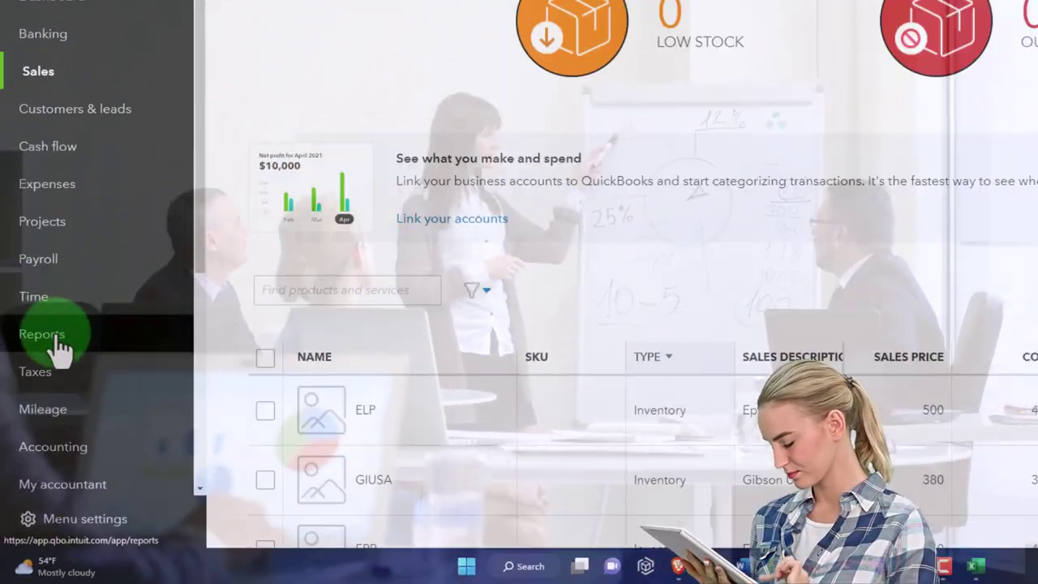
click(30, 403)
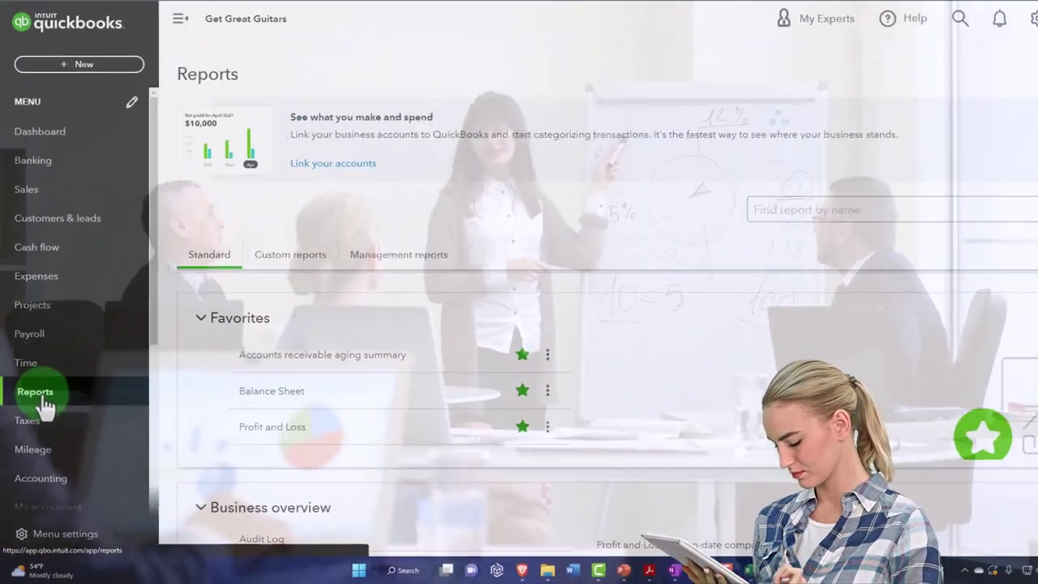
click(246, 440)
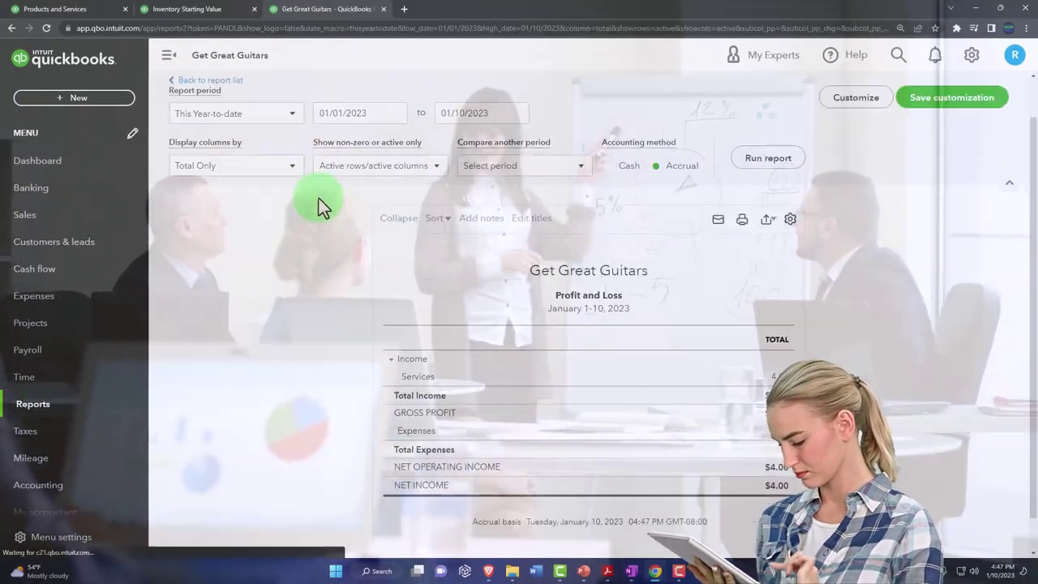
- Run the Profit and Loss report for the period 01/01/2023 to 12/31/2023
click(378, 116)
text(010)
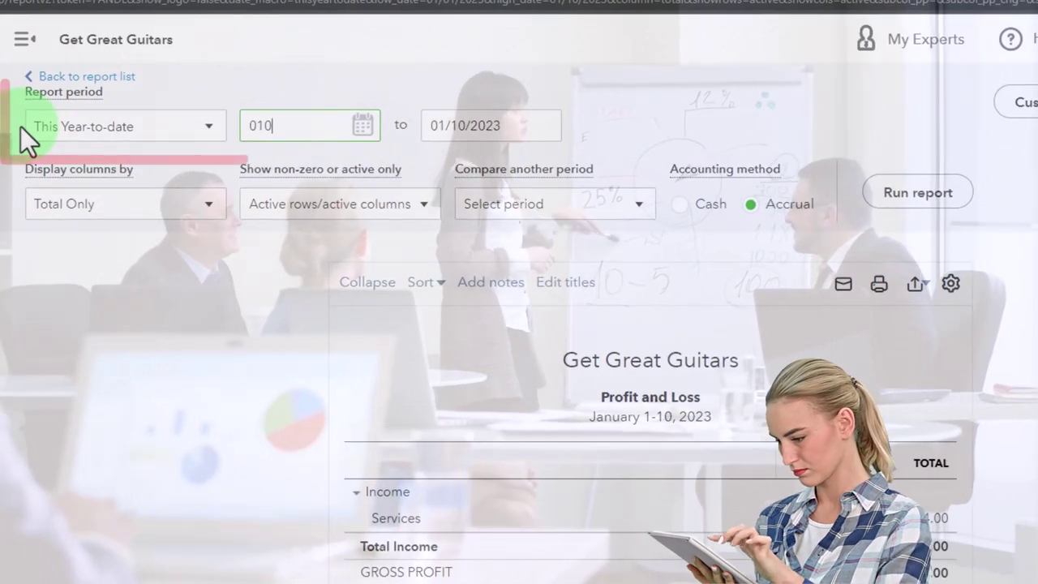
key(Tab)
text(123123)
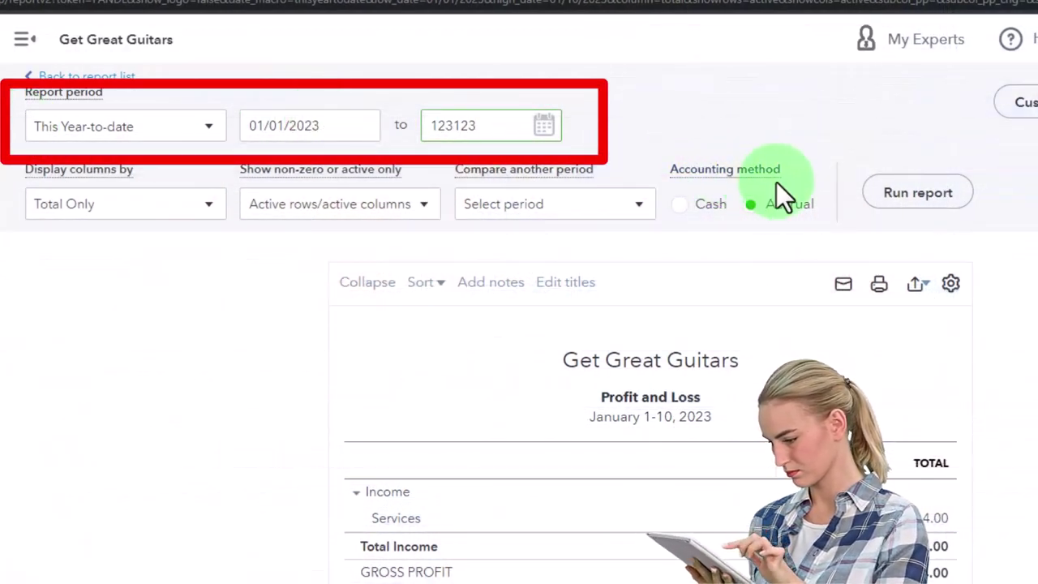
click(899, 209)
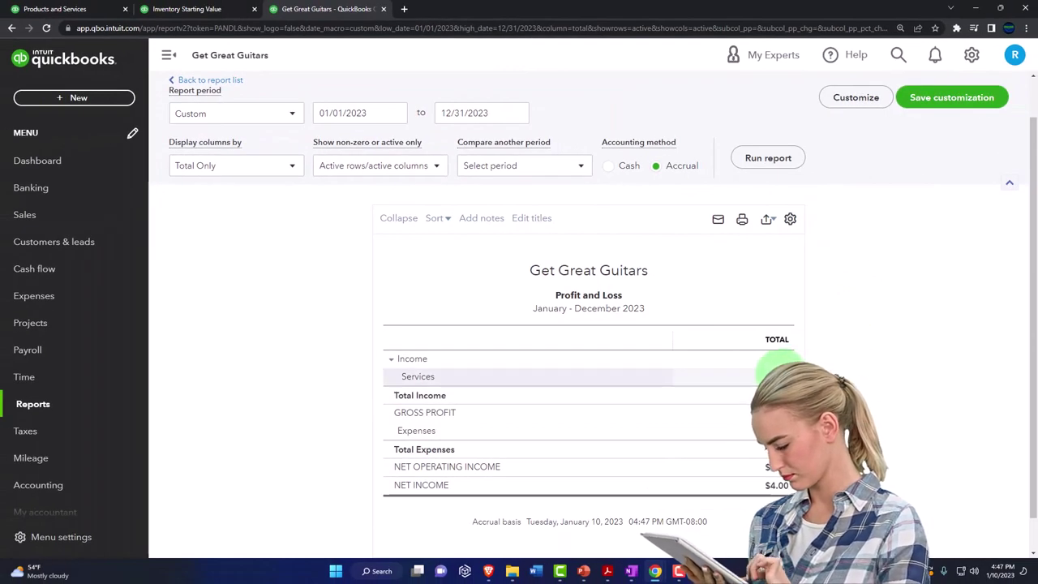
- Open the transactions behind the Services income in the Profit and Loss report and examine the invoice dated 01/06/2023
click(777, 376)
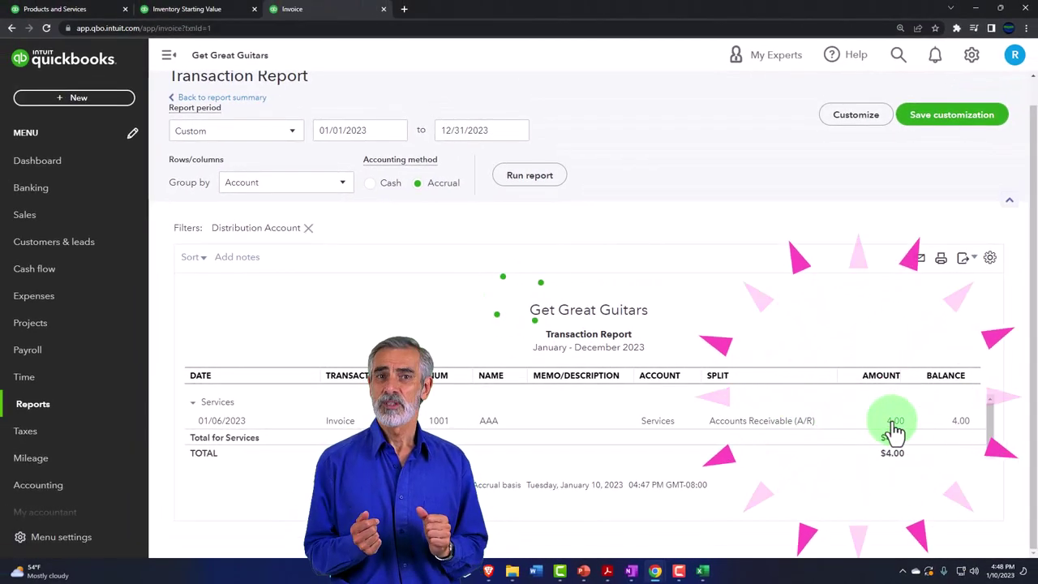
click(894, 422)
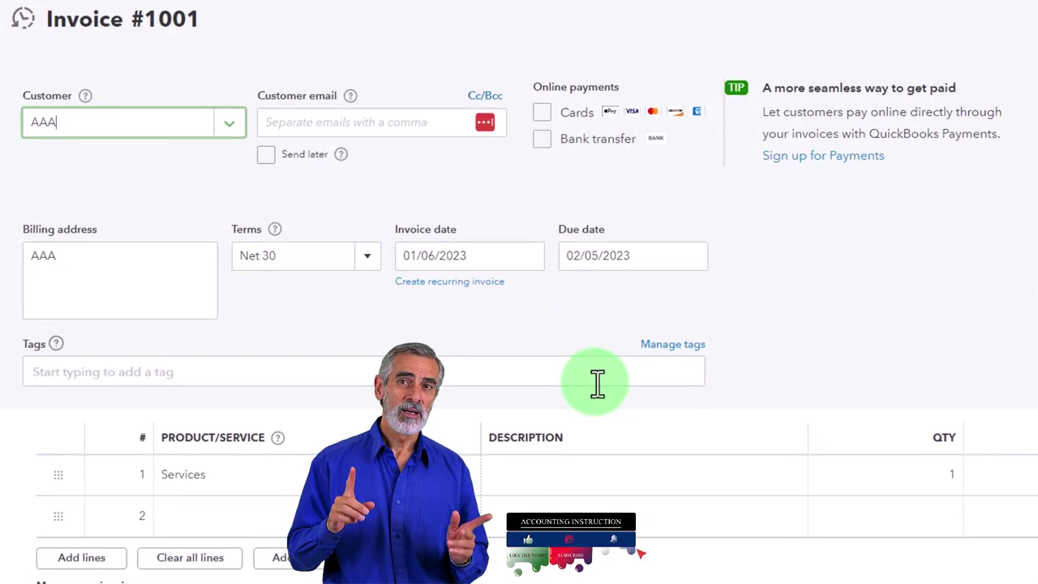
scroll(668, 475, down, 1)
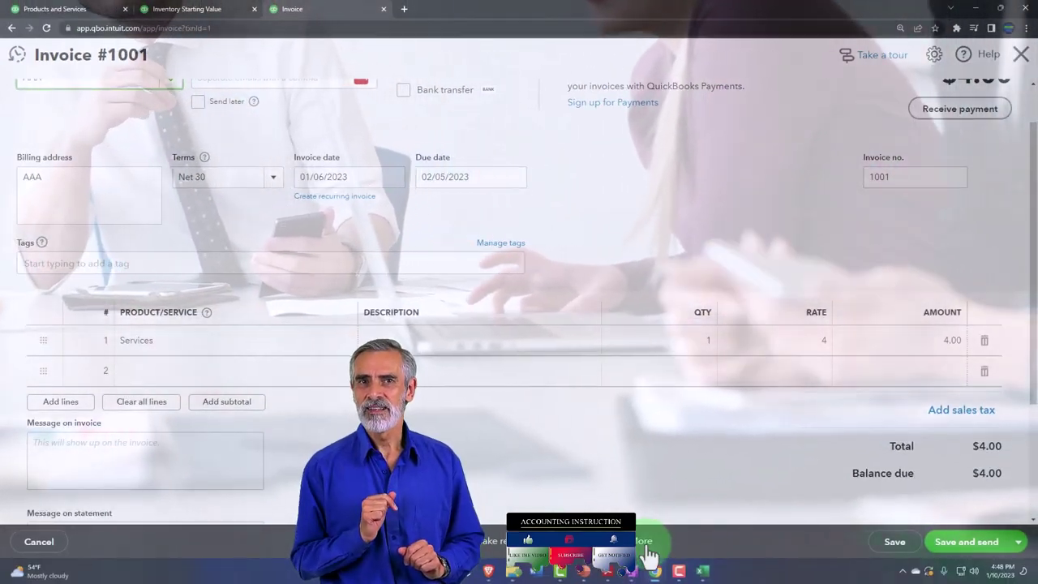
- Delete the Services invoice dated 01/06/2023 and go back to the Profit and Loss report summary
click(649, 548)
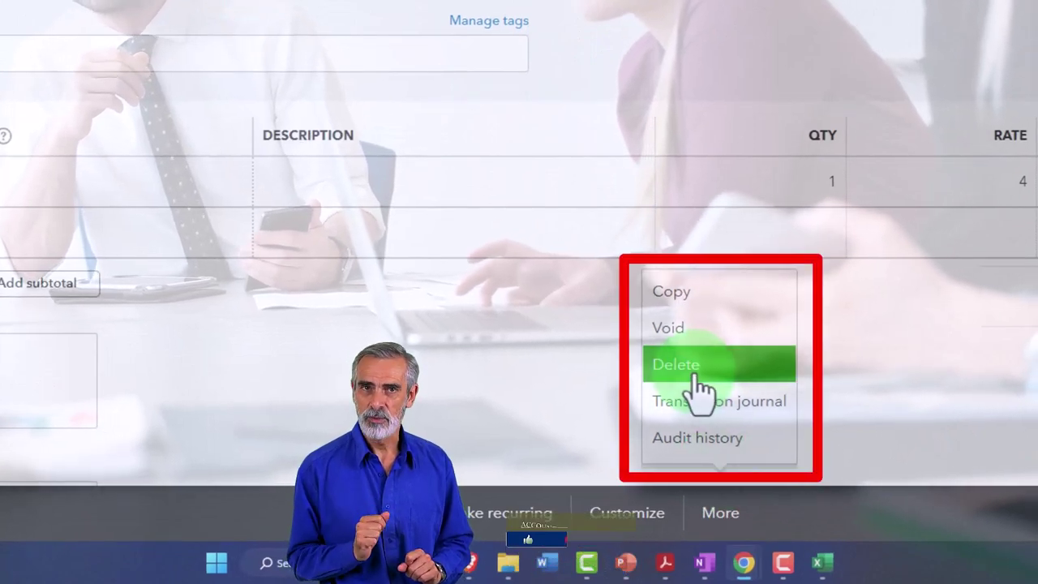
click(696, 380)
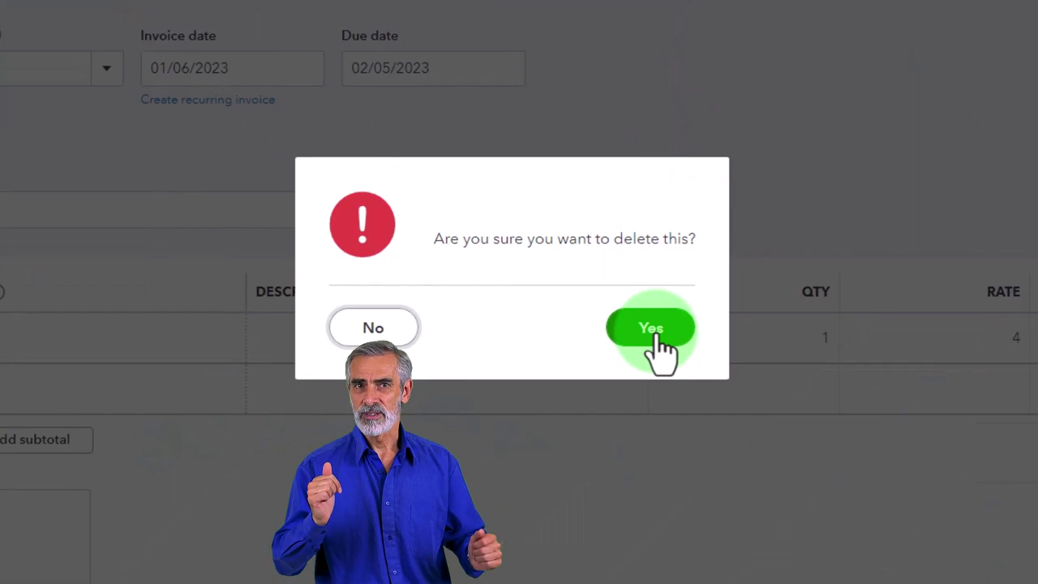
click(657, 226)
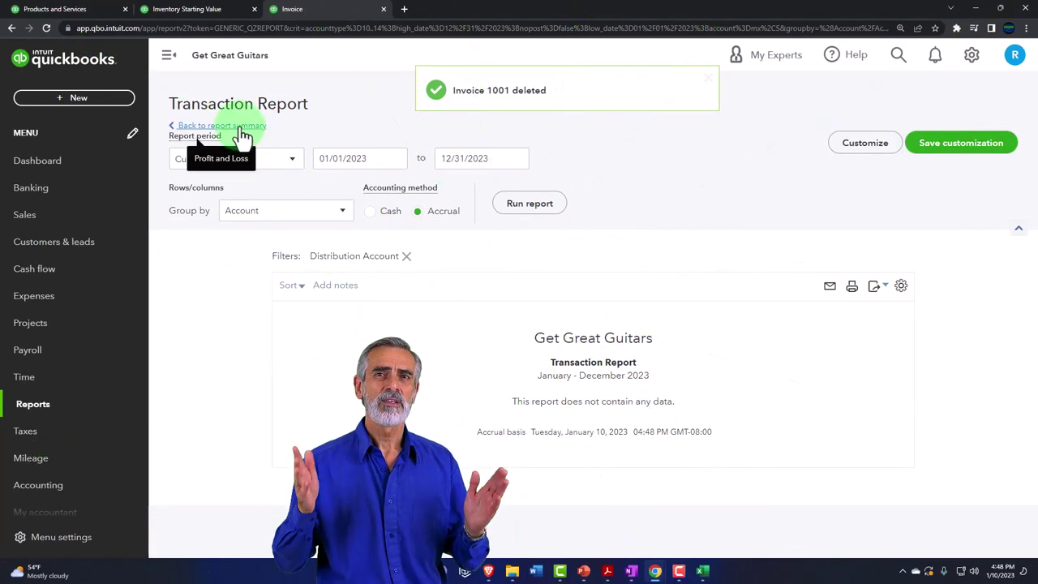
click(240, 128)
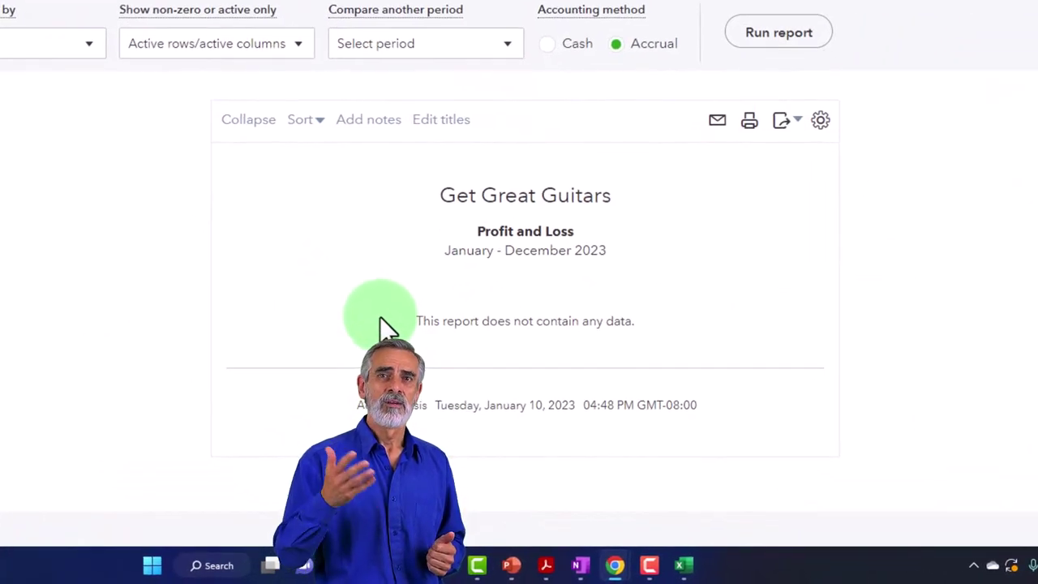
- Run the Profit and Loss report for the period 01/01/2022 to 12/31/2022
click(222, 0)
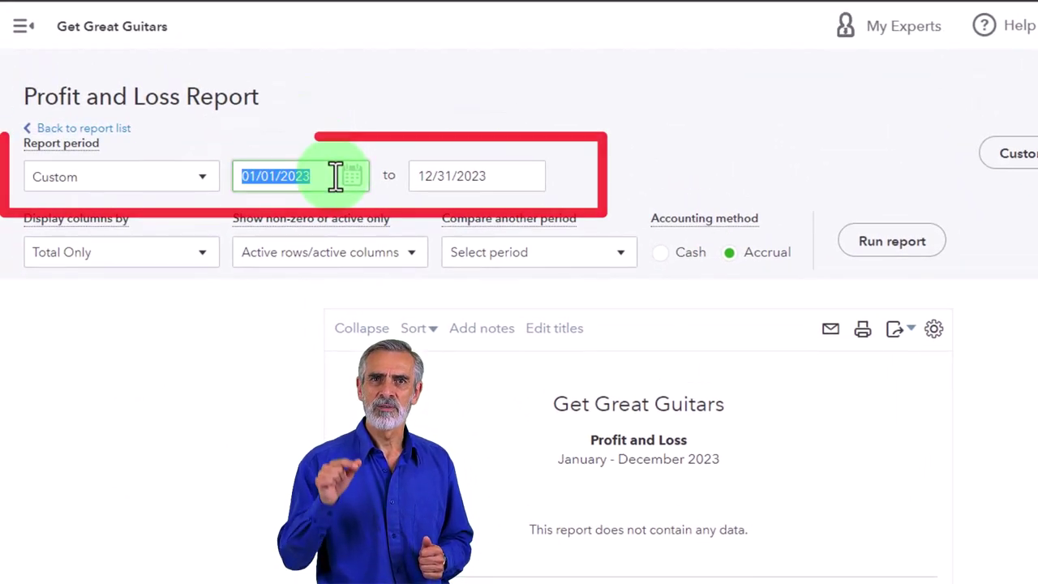
click(335, 176)
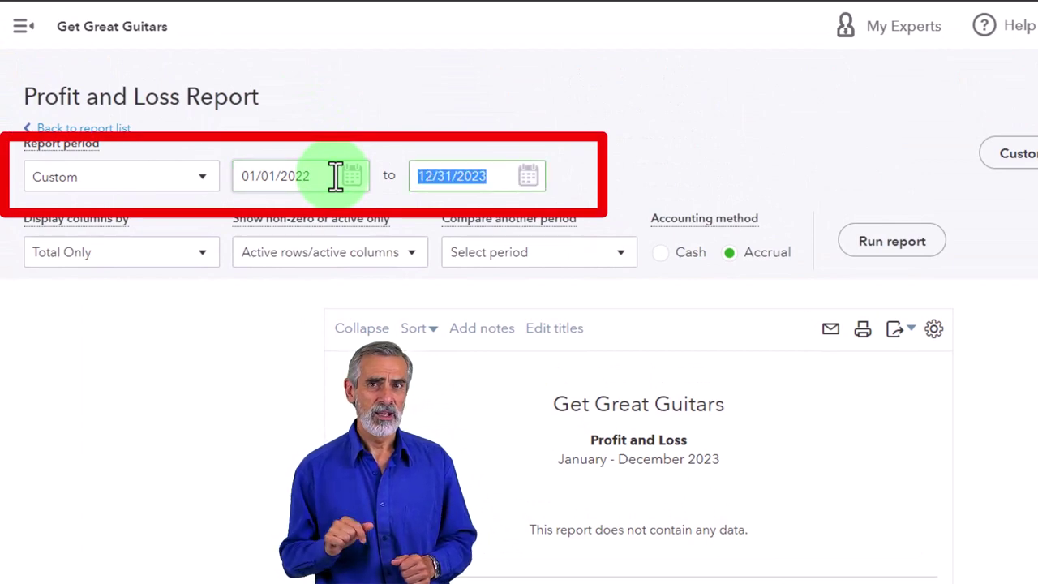
key(Tab)
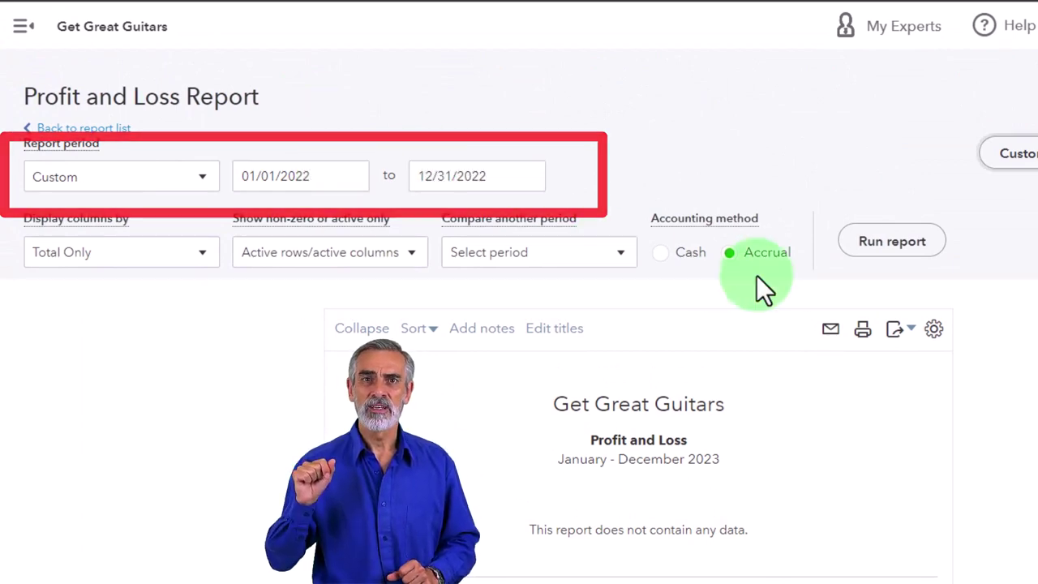
click(888, 243)
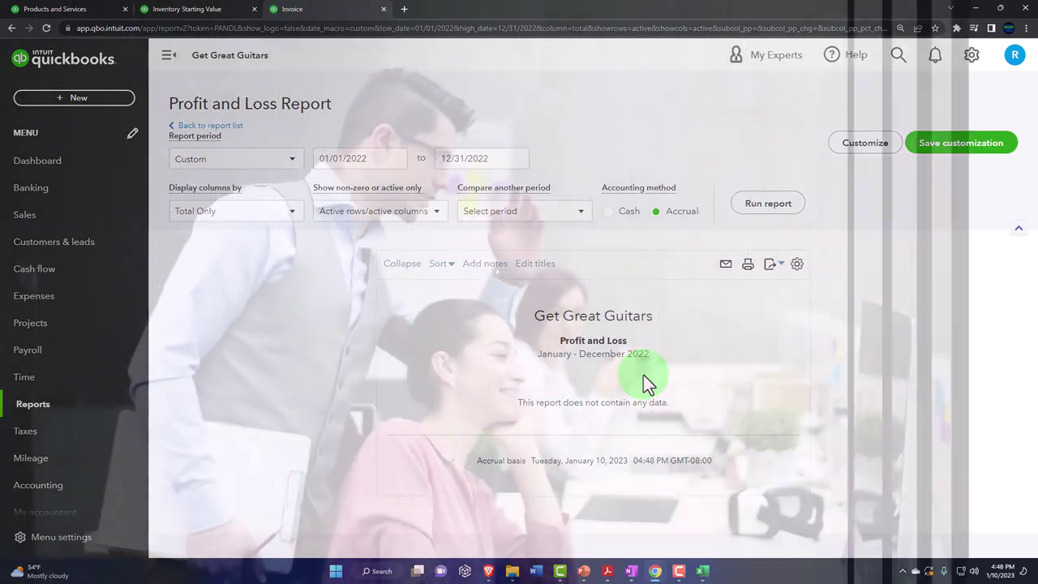
- Switch to the Balance Sheet as of December 31, 2022 and review its asset and equity lines
click(212, 11)
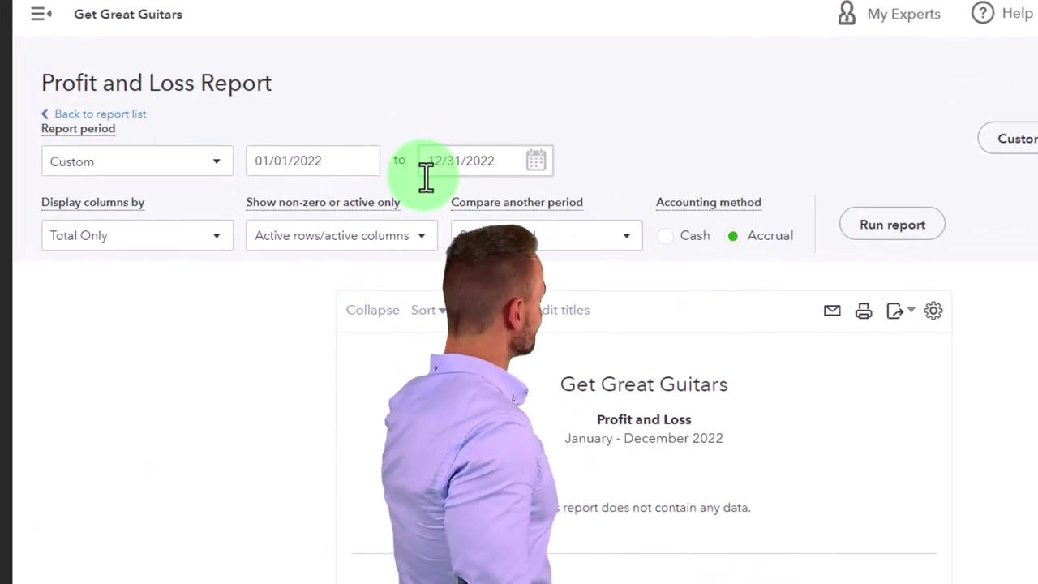
click(213, 10)
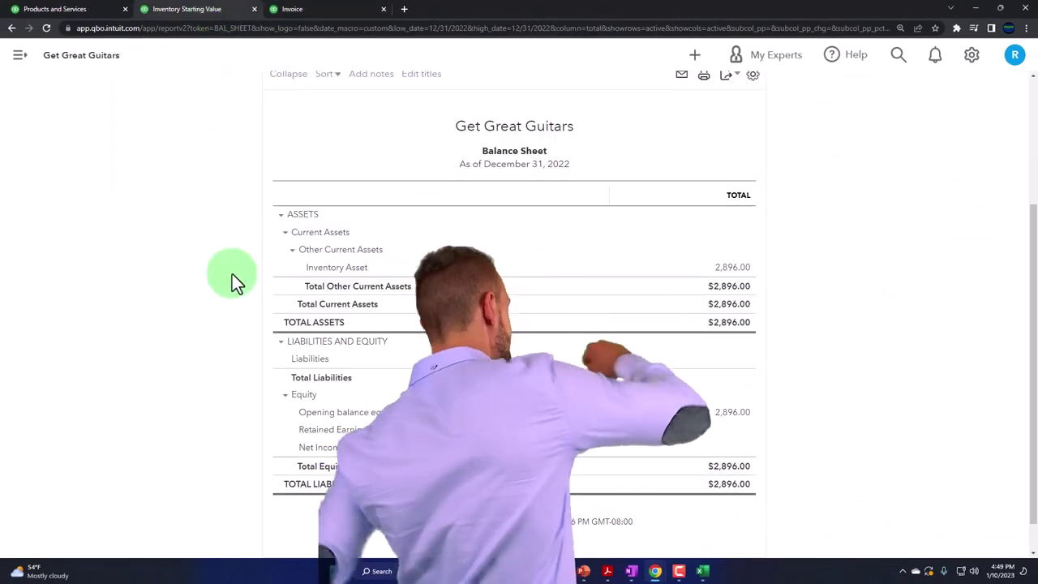
scroll(245, 333, up, 1)
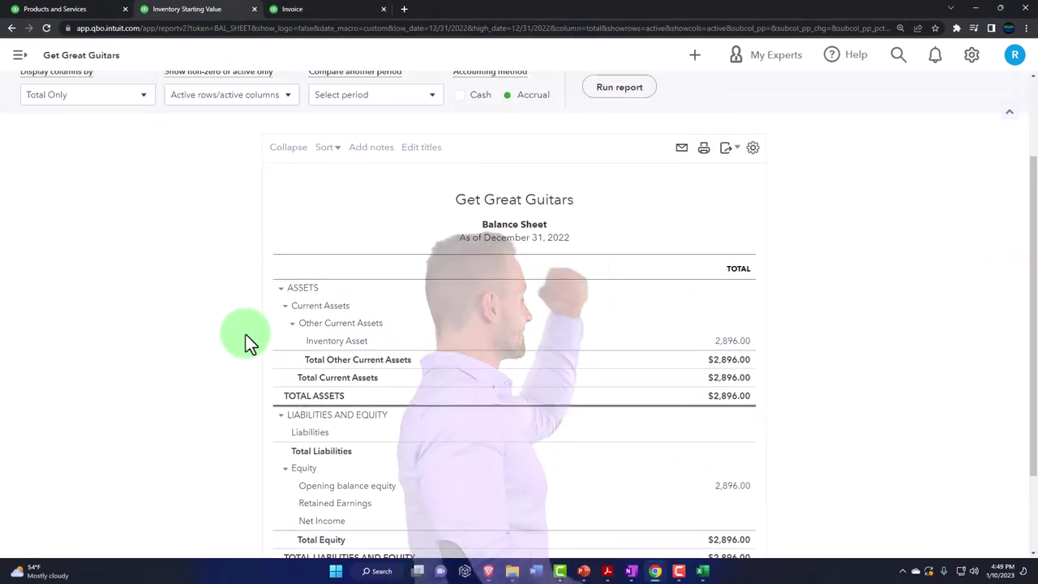
- Return to the Profit and Loss tab, search the reports for "inven" and open the Inventory Valuation Summary there
click(325, 11)
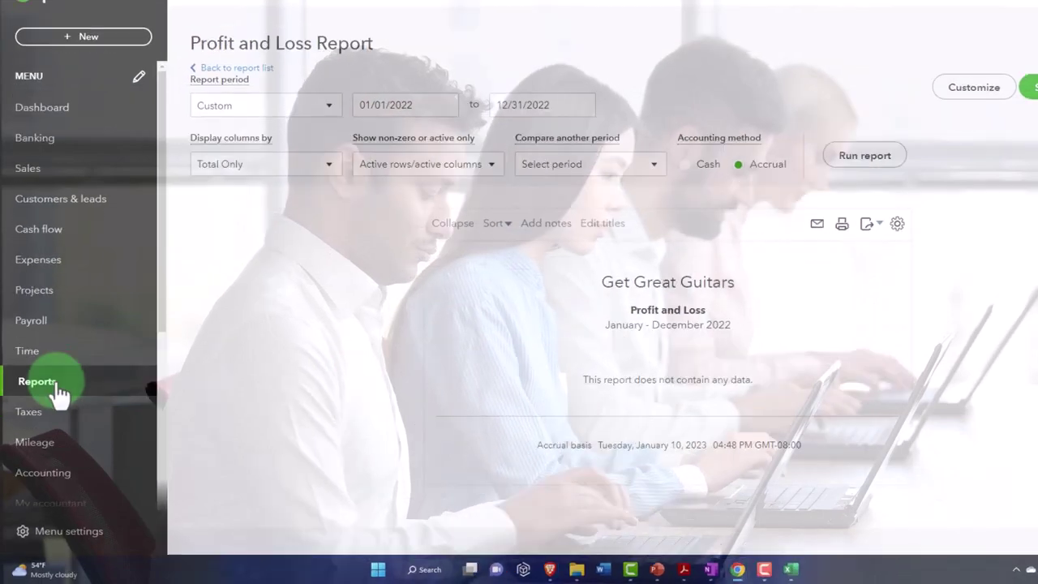
click(34, 403)
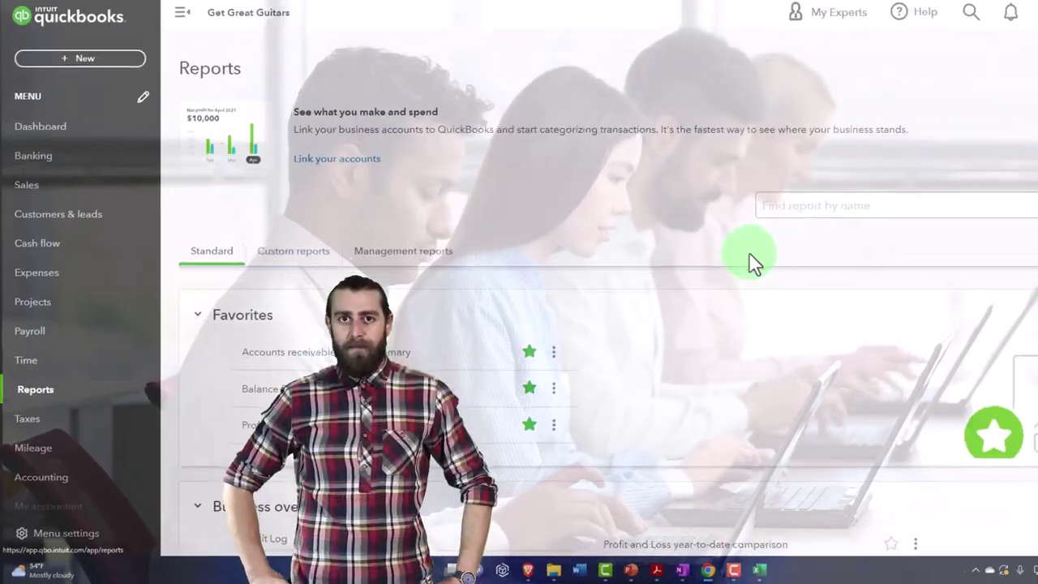
click(915, 154)
text(inven)
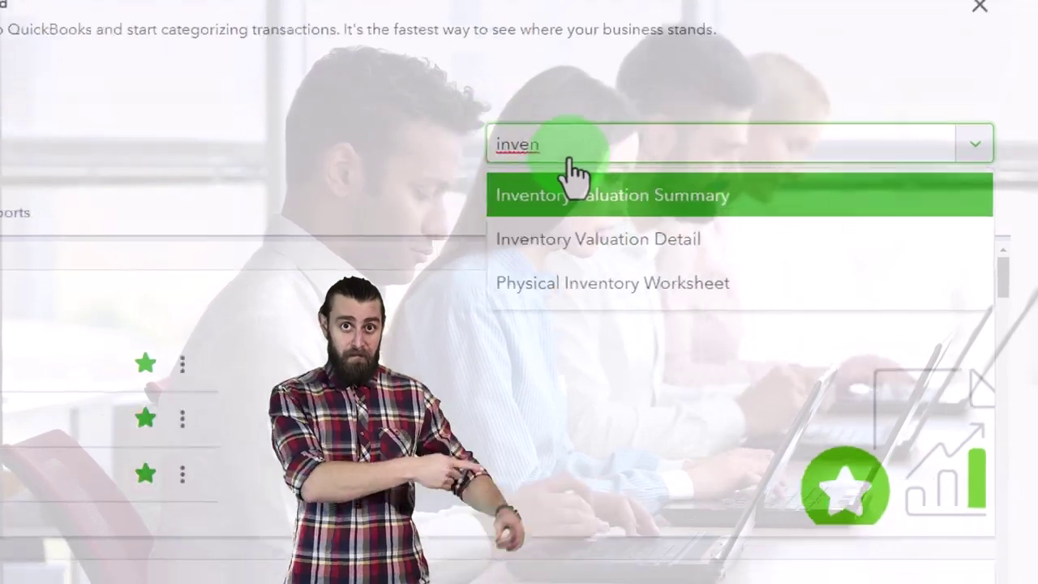
click(529, 176)
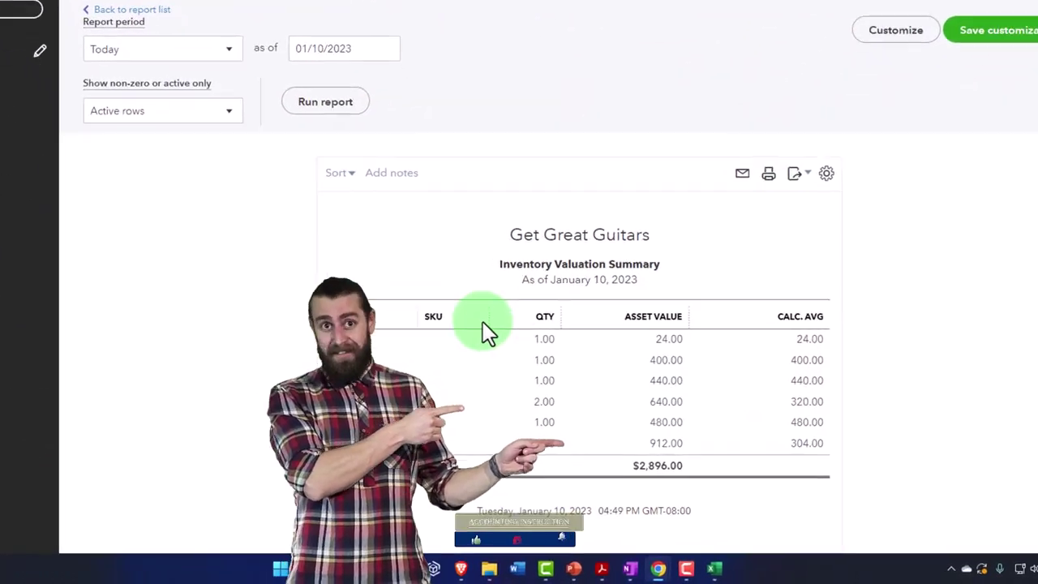
- Return to the Balance Sheet and examine Inventory Asset and Opening balance equity against the inventory valuation
scroll(507, 267, down, 2)
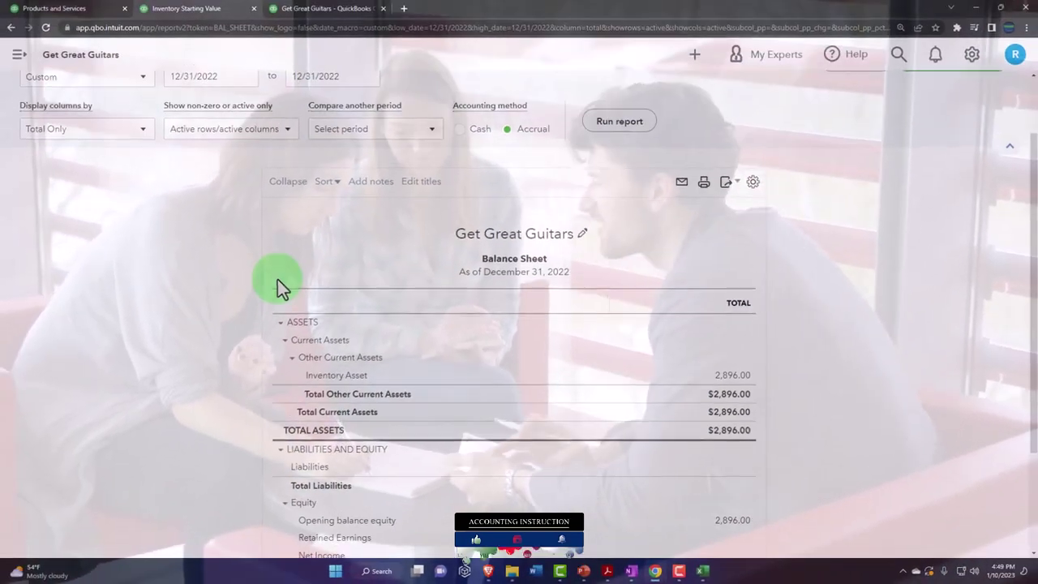
scroll(279, 280, down, 1)
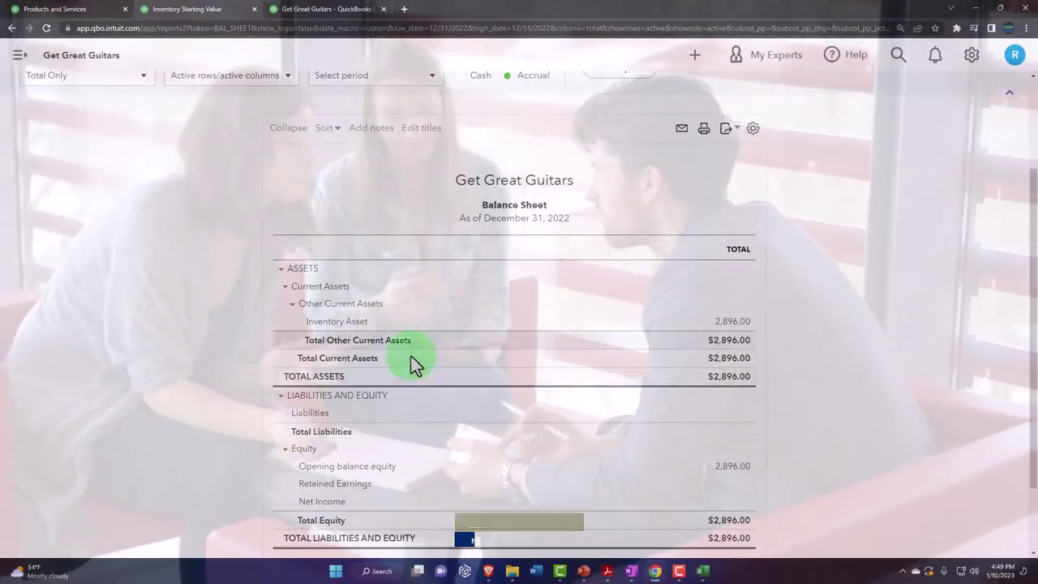